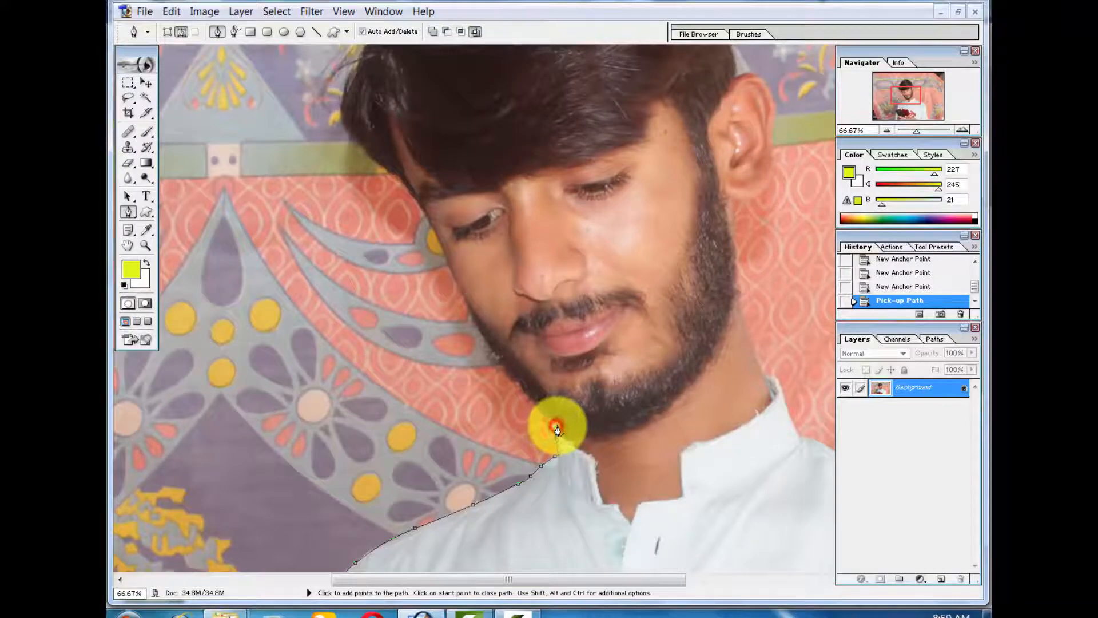
- Extend the Pen path from the shirt collar up along the lower edge of the beard, outside the chin
key("ctrl+plus")
key("ctrl+plus")
key("ctrl+plus")
left_click_drag(431, 429, 620, 35)
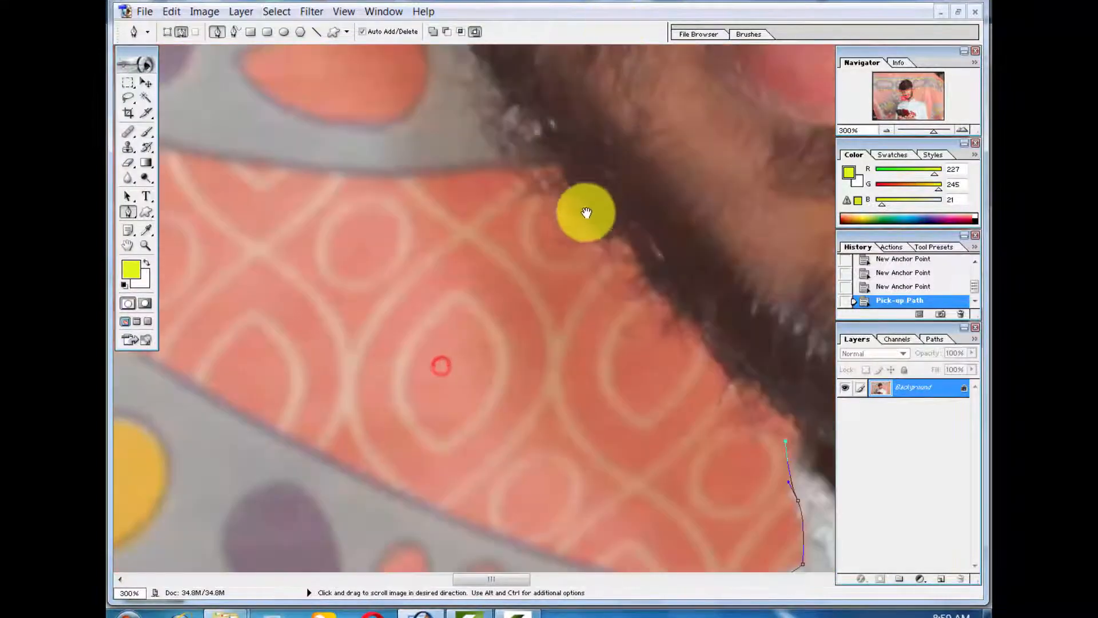
left_click(792, 425)
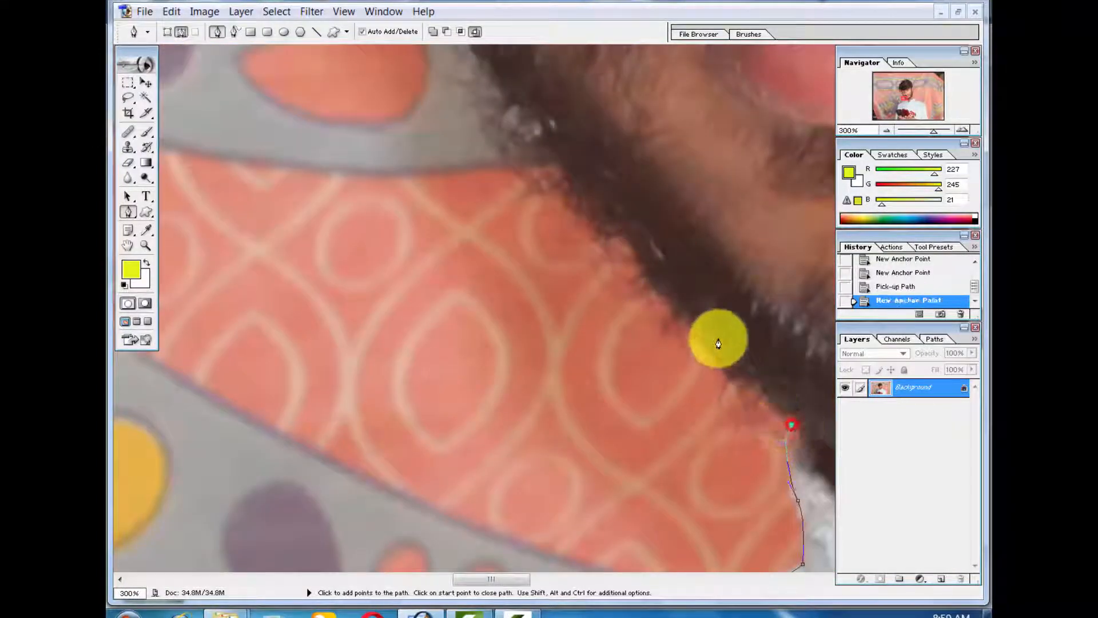
left_click(713, 352)
left_click(689, 322)
left_click(678, 302)
left_click(629, 243)
left_click(597, 216)
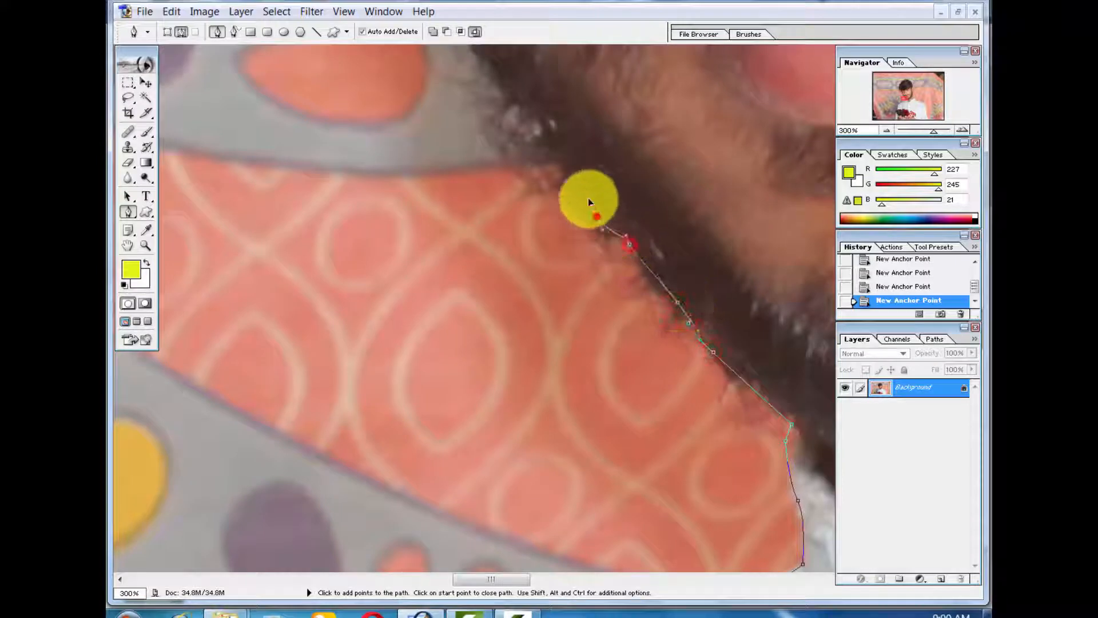
- Continue the Pen path up the bearded jaw and along the cheek's outer edge toward the eye
left_click(549, 162)
left_click(531, 106)
left_click_drag(505, 147, 549, 396)
left_click(509, 280)
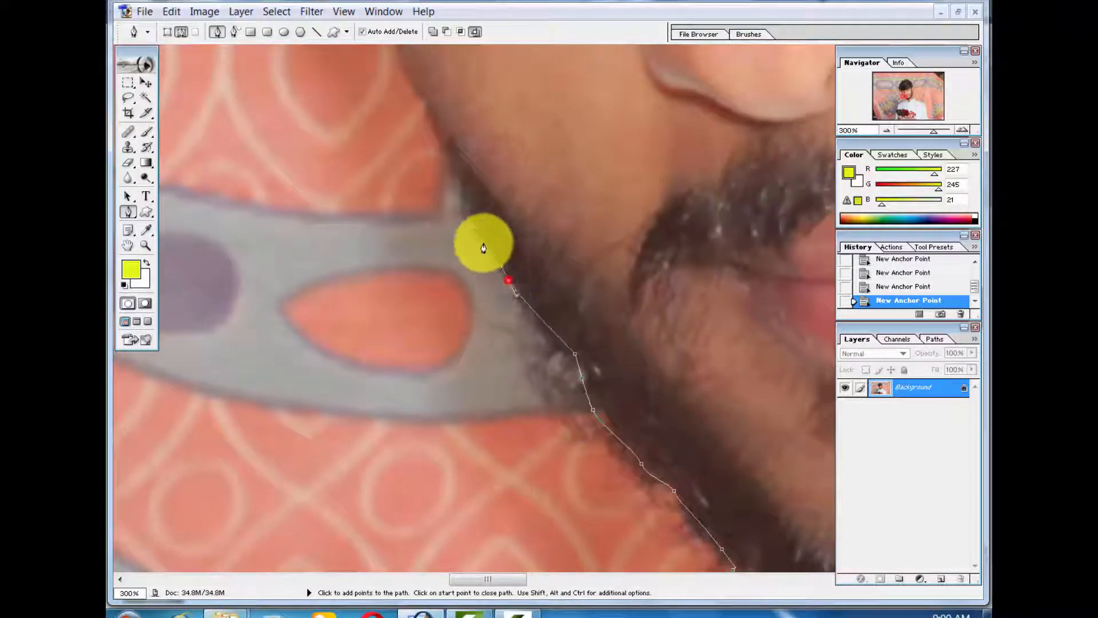
left_click_drag(469, 216, 400, 60)
left_click_drag(424, 164, 514, 285)
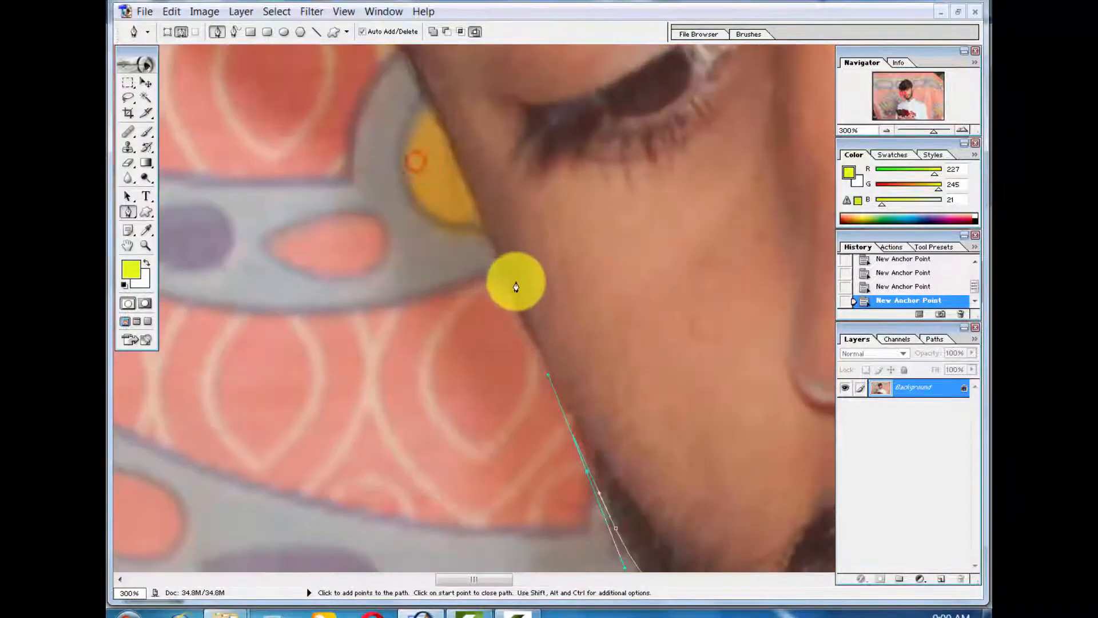
left_click(512, 285)
- Trace the Pen path past the eye and temple to the start of the hairline
left_click_drag(450, 137, 533, 307)
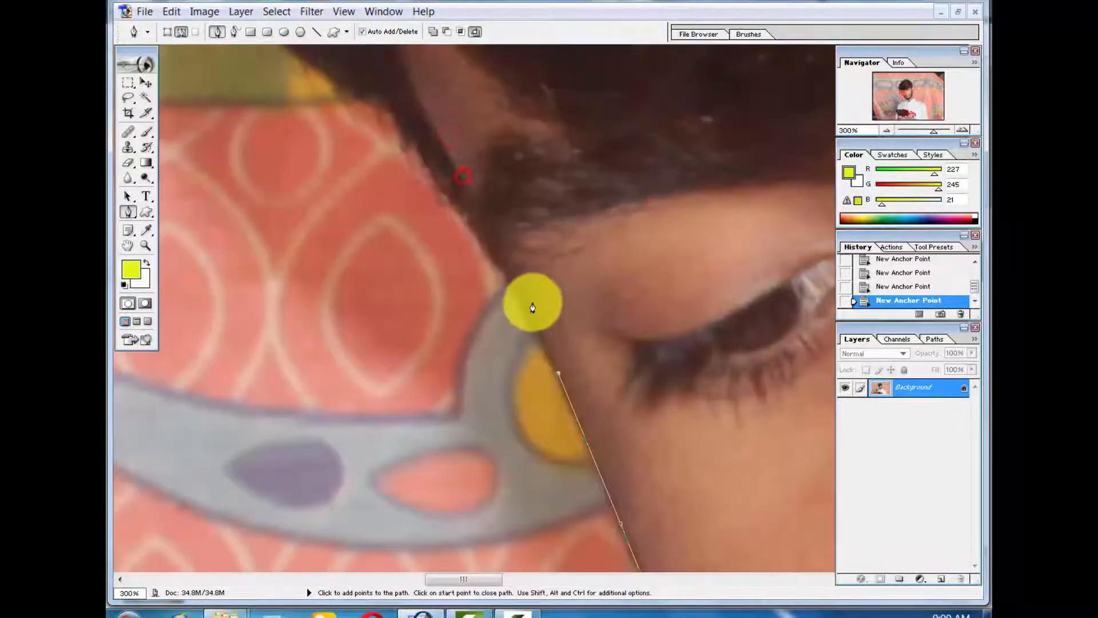
left_click(523, 300)
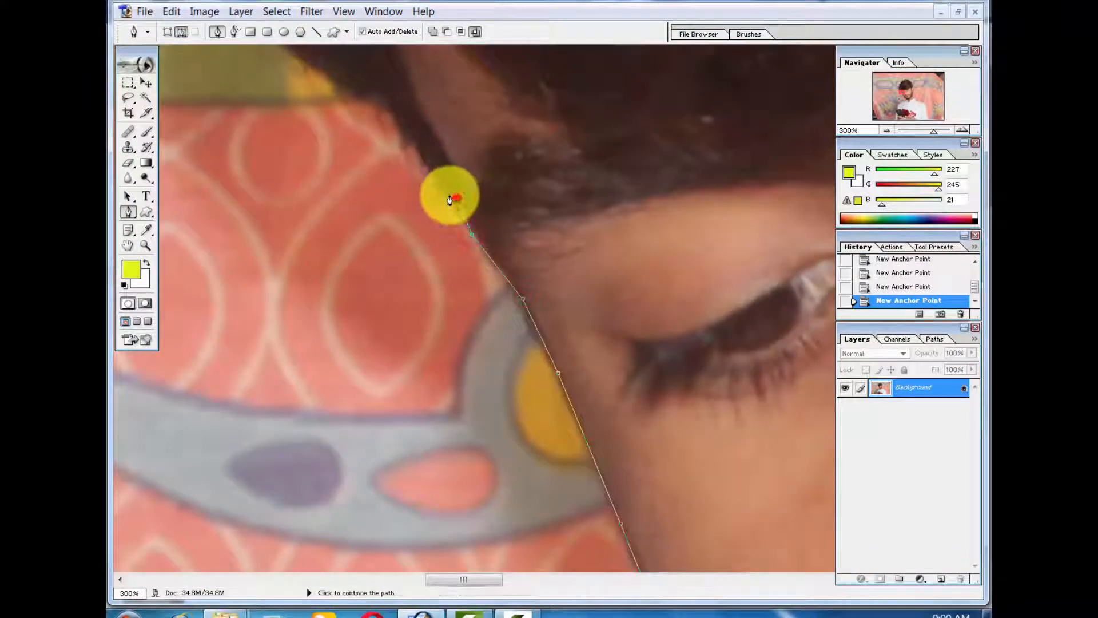
left_click_drag(427, 163, 488, 297)
left_click(517, 332)
left_click(475, 282)
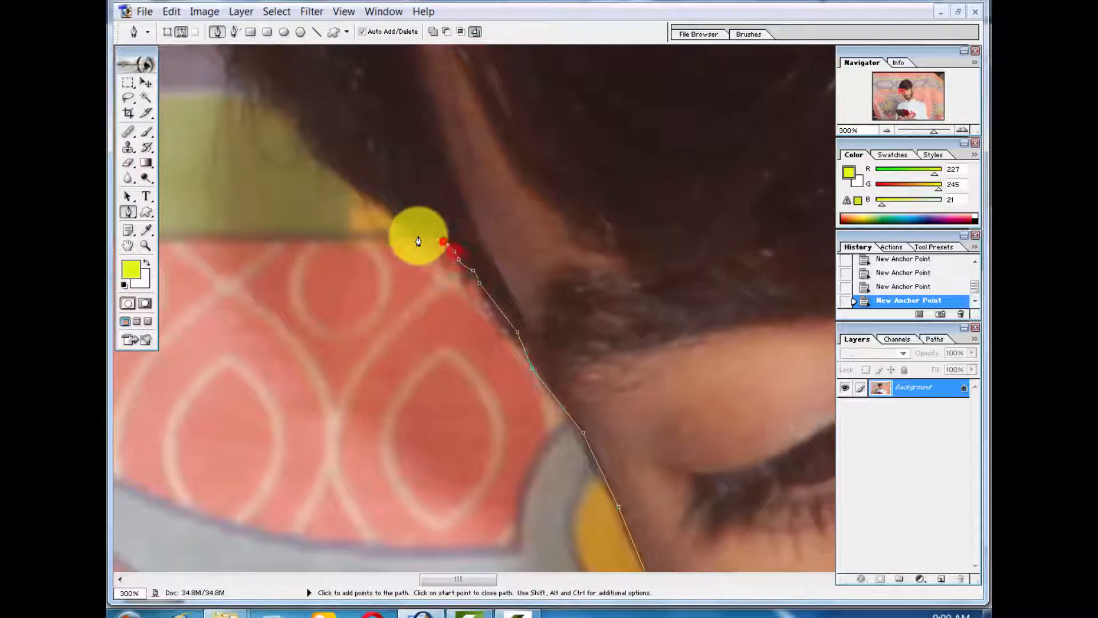
left_click_drag(418, 242, 553, 406)
- Add path anchor points around the lower edge of the hair overhanging the forehead
left_click(478, 337)
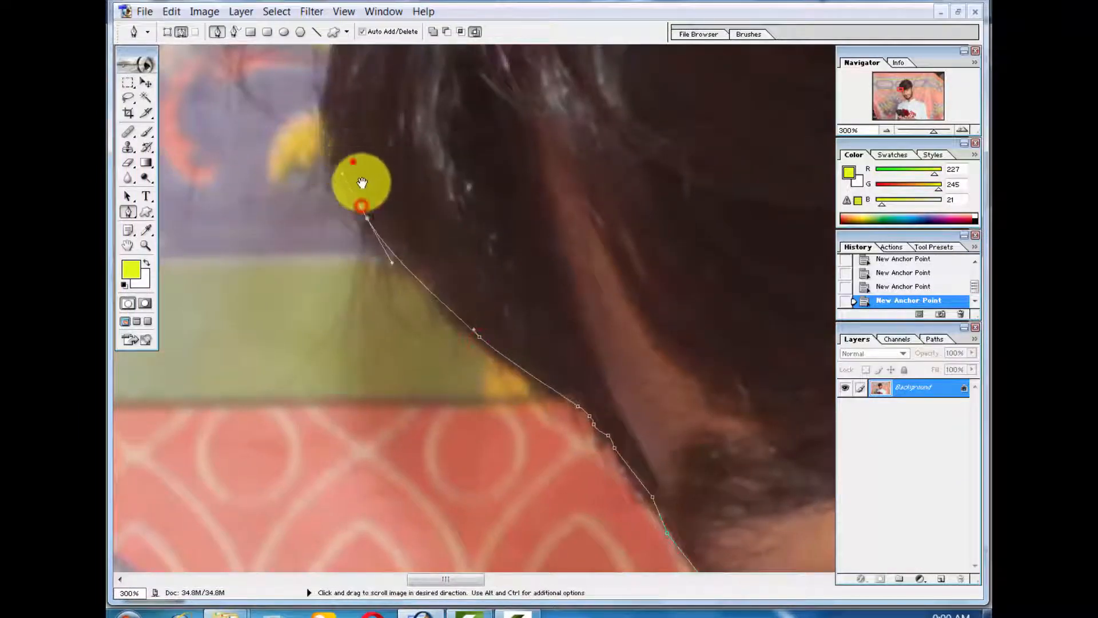
left_click_drag(362, 183, 352, 402)
left_click(337, 337)
key("ctrl+minus")
key("ctrl+minus")
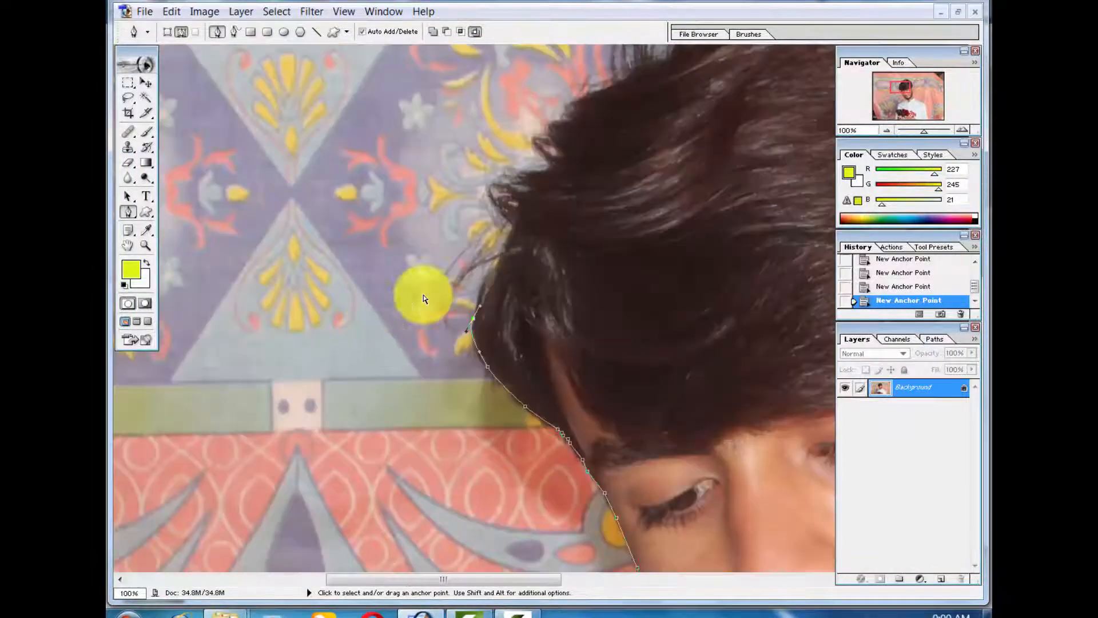
- Trace the Pen path over the crown of the hair and down toward the ear
left_click_drag(479, 182, 496, 167)
left_click_drag(555, 225, 423, 333)
left_click_drag(450, 174, 584, 83)
left_click_drag(659, 93, 544, 242)
left_click_drag(644, 255, 758, 311)
left_click_drag(785, 388, 576, 245)
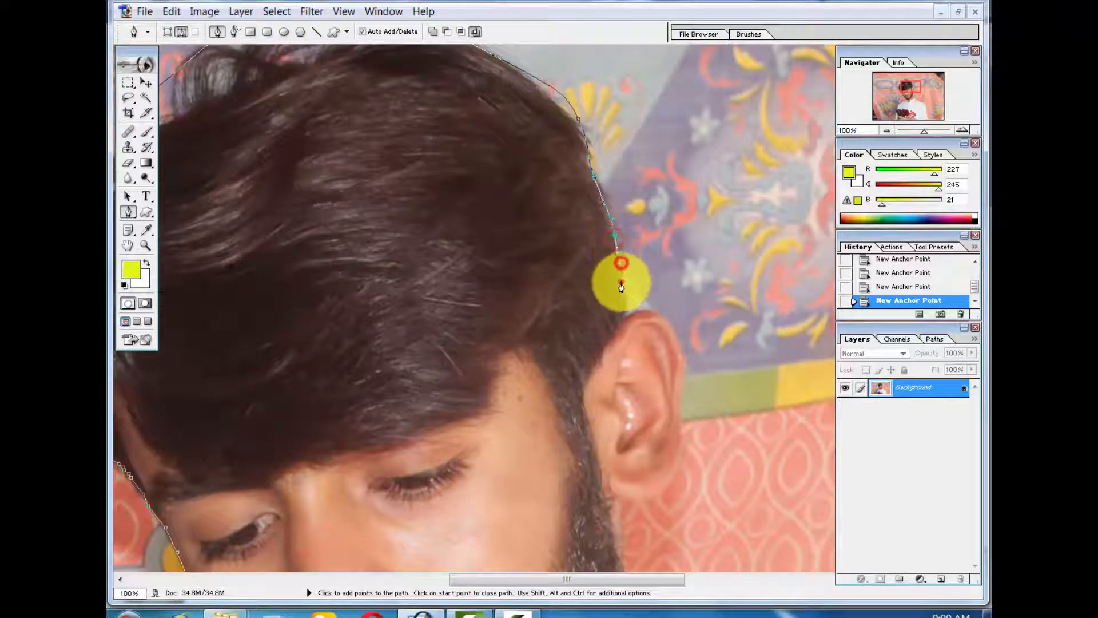
- Extend the Pen path from the hair edge over the upper curve of the ear with curved anchor points
key("ctrl+equal")
key("ctrl+equal")
key("ctrl+equal")
key("ctrl+equal")
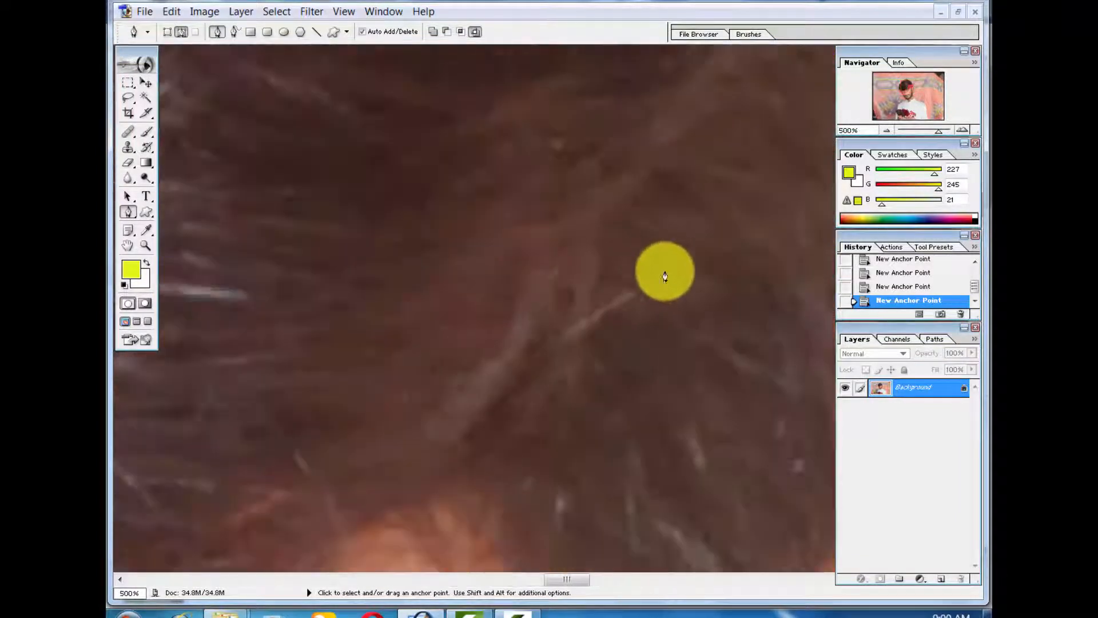
left_click_drag(677, 298, 285, 247)
left_click_drag(644, 337, 504, 303)
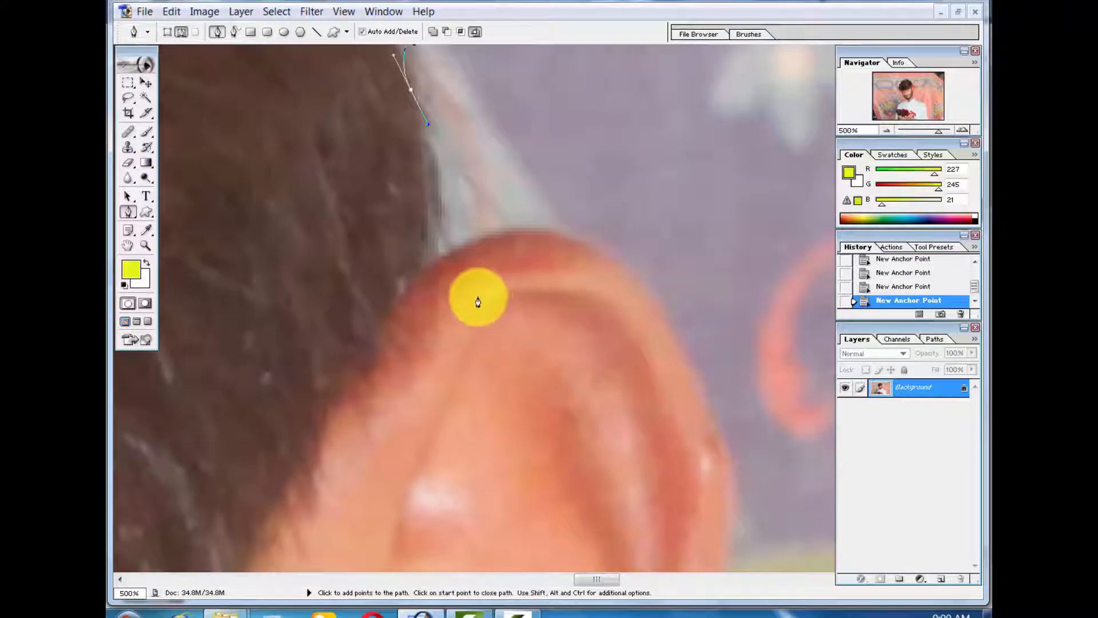
left_click(442, 262)
left_click_drag(524, 231, 576, 231)
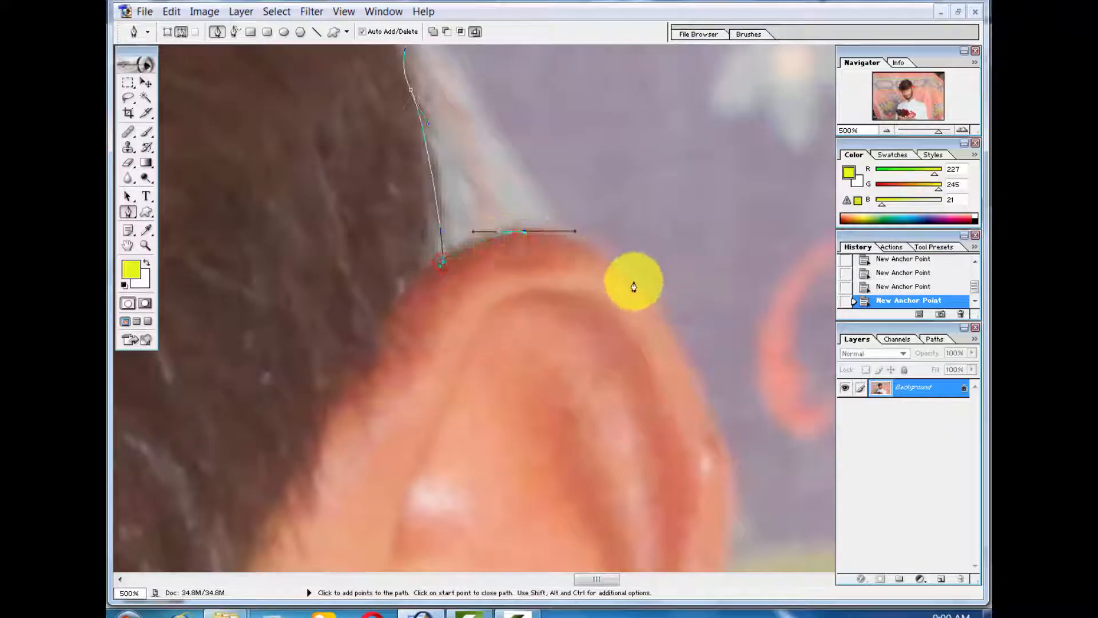
left_click_drag(620, 319, 517, 331)
left_click_drag(507, 312, 465, 210)
left_click_drag(489, 285, 500, 318)
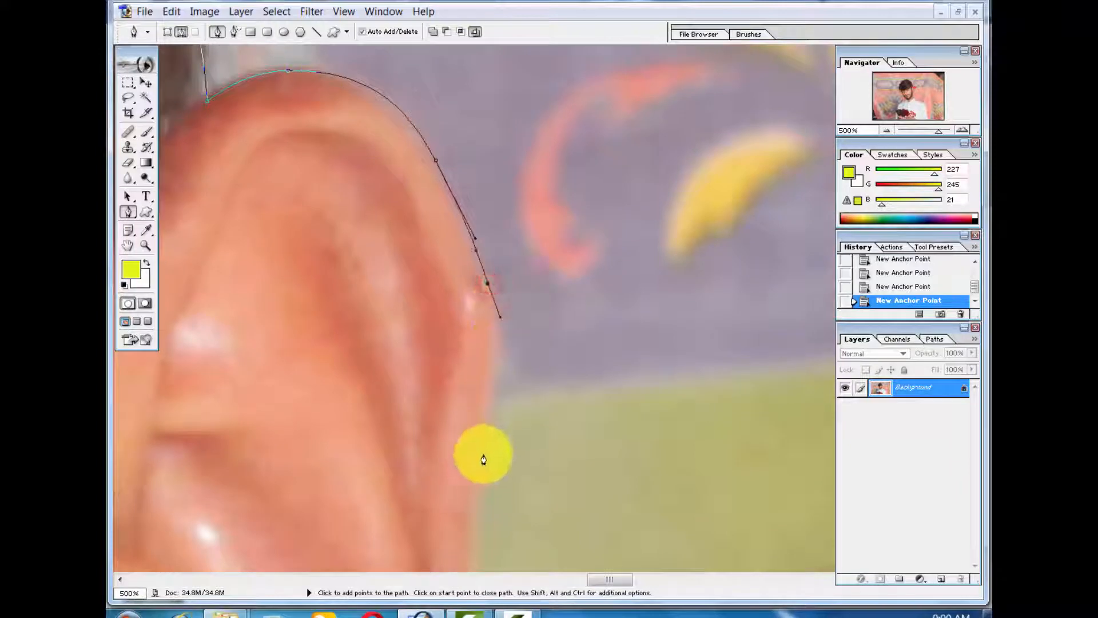
- Trace the Pen path down the ear's outer edge and around the earlobe
left_click_drag(483, 466, 476, 497)
left_click_drag(473, 494, 499, 261)
left_click_drag(506, 370, 498, 241)
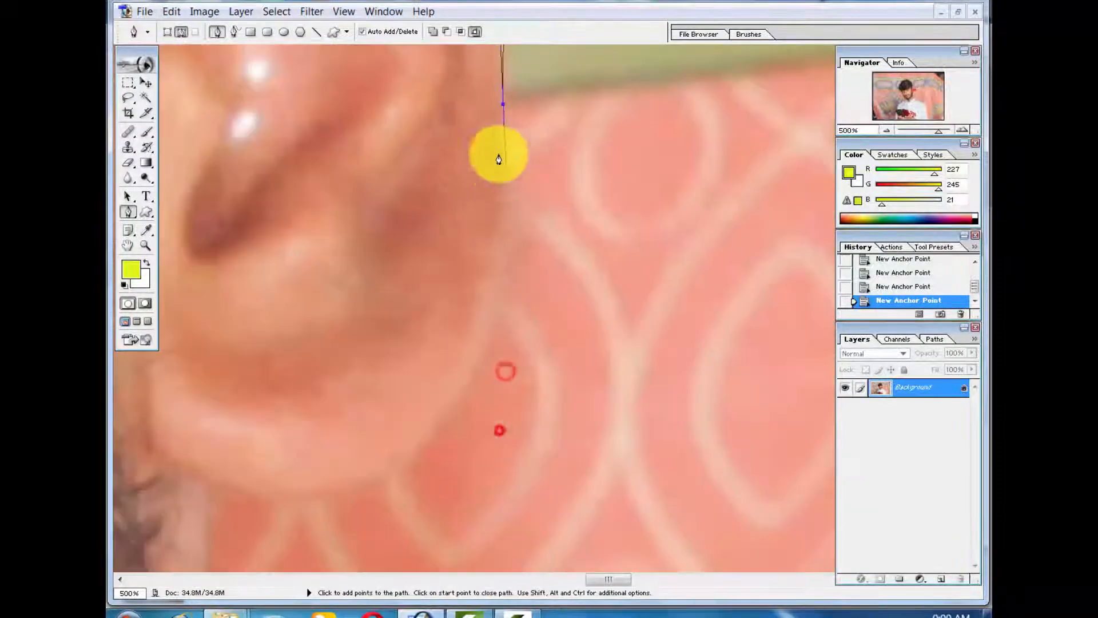
left_click_drag(470, 364, 439, 424)
left_click_drag(238, 486, 755, 224)
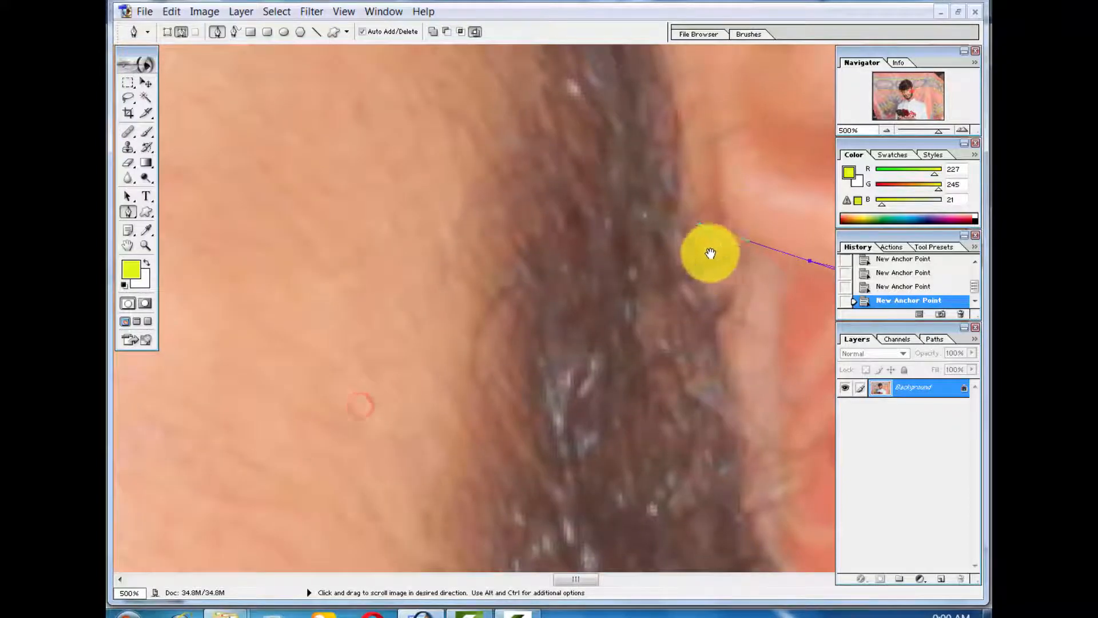
- Continue the Pen path from below the earlobe down along the beard and neck edge
left_click_drag(677, 264, 323, 275)
left_click_drag(416, 417, 412, 152)
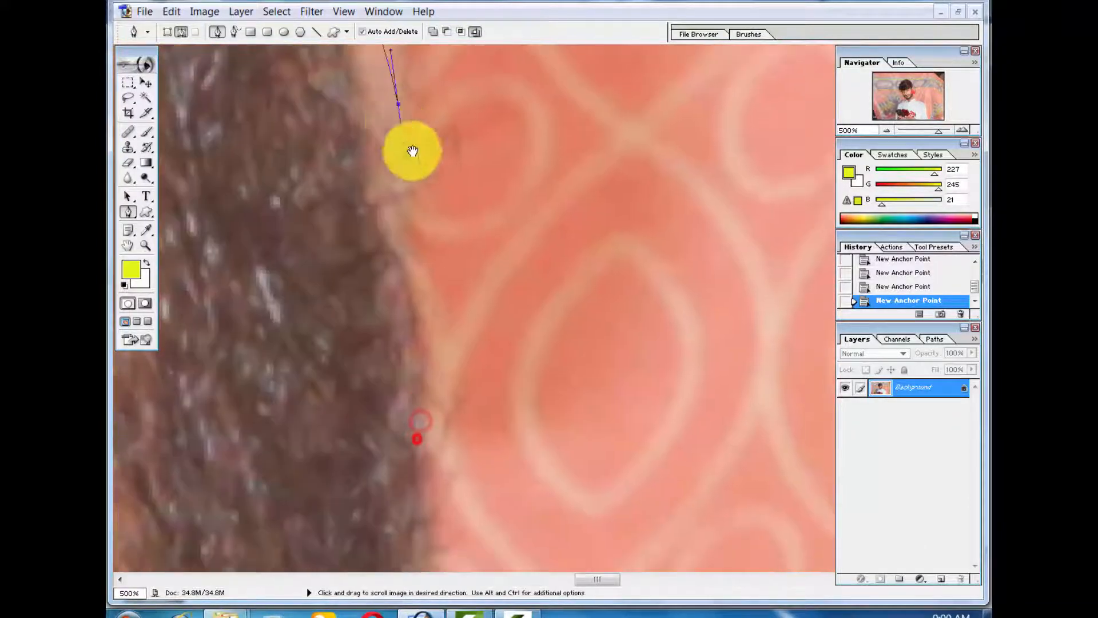
left_click_drag(423, 420, 197, 193)
key("ctrl+minus")
left_click_drag(262, 441, 270, 471)
key("ctrl+minus")
key("ctrl+minus")
key("ctrl+minus")
key("ctrl+minus")
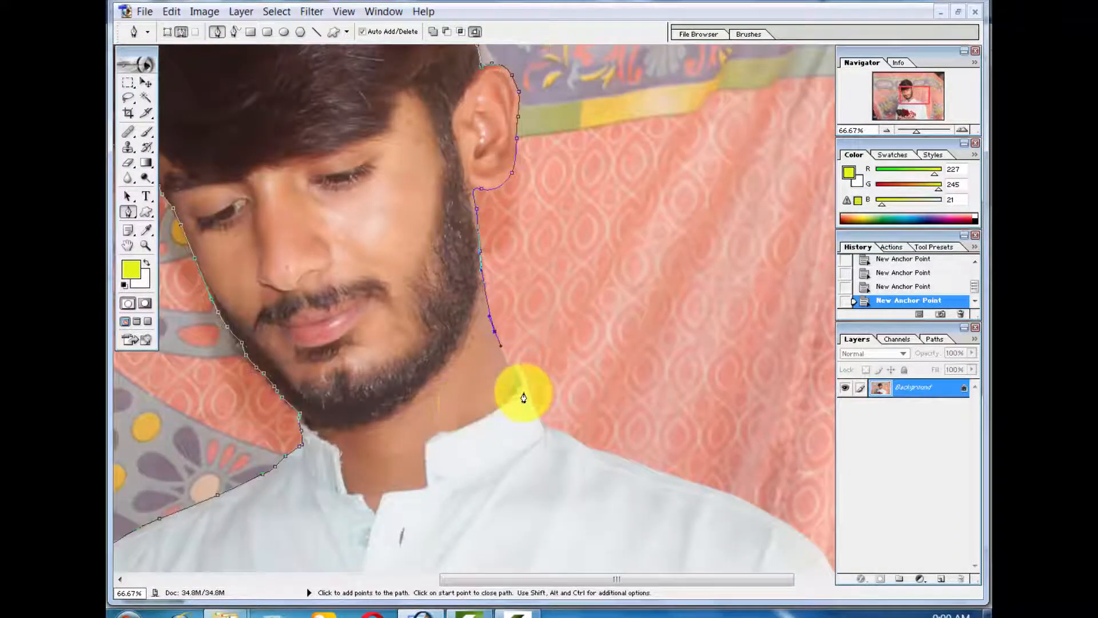
- Trace the Pen path down the neck and the outer edge of the collar to the beginning of the shoulder
key("ctrl+plus")
key("ctrl+plus")
key("ctrl+plus")
left_click_drag(380, 458, 461, 387)
left_click_drag(465, 446, 172, 147)
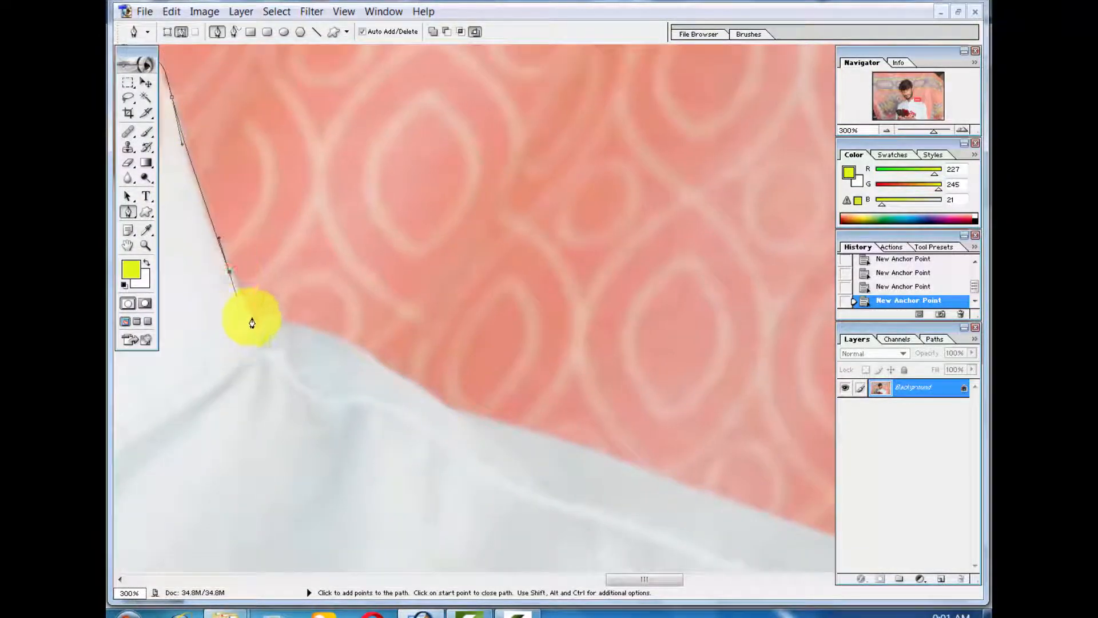
left_click_drag(252, 318, 267, 333)
left_click_drag(339, 342, 356, 352)
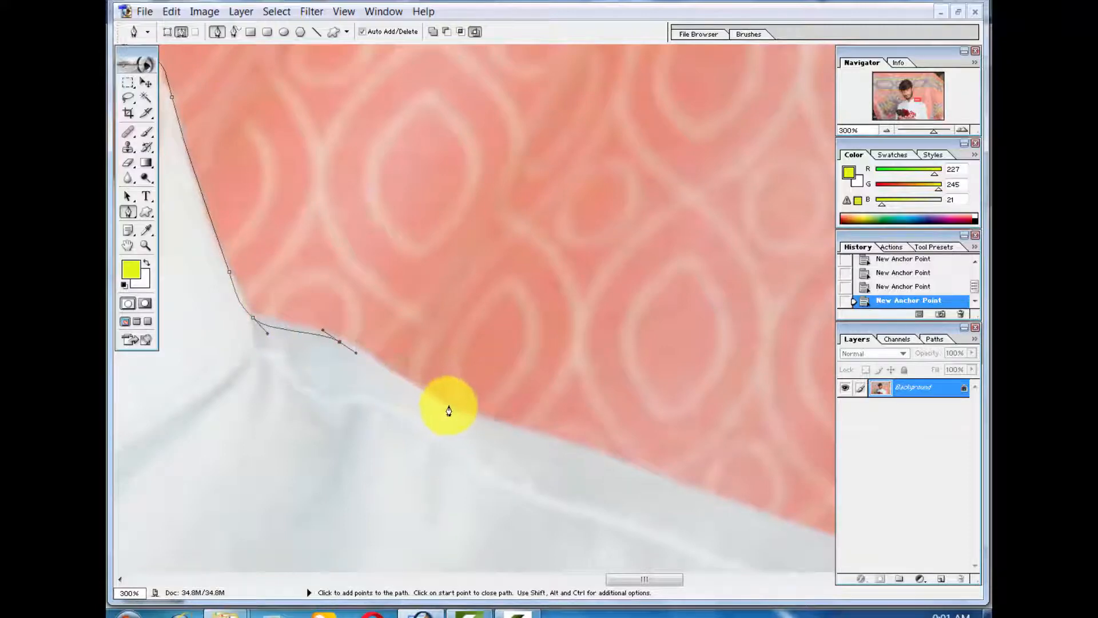
left_click_drag(449, 407, 462, 415)
- Extend the Pen path along the shoulder seam and around the shoulder's curve onto the sleeve
left_click_drag(500, 424, 276, 312)
left_click_drag(722, 461, 726, 467)
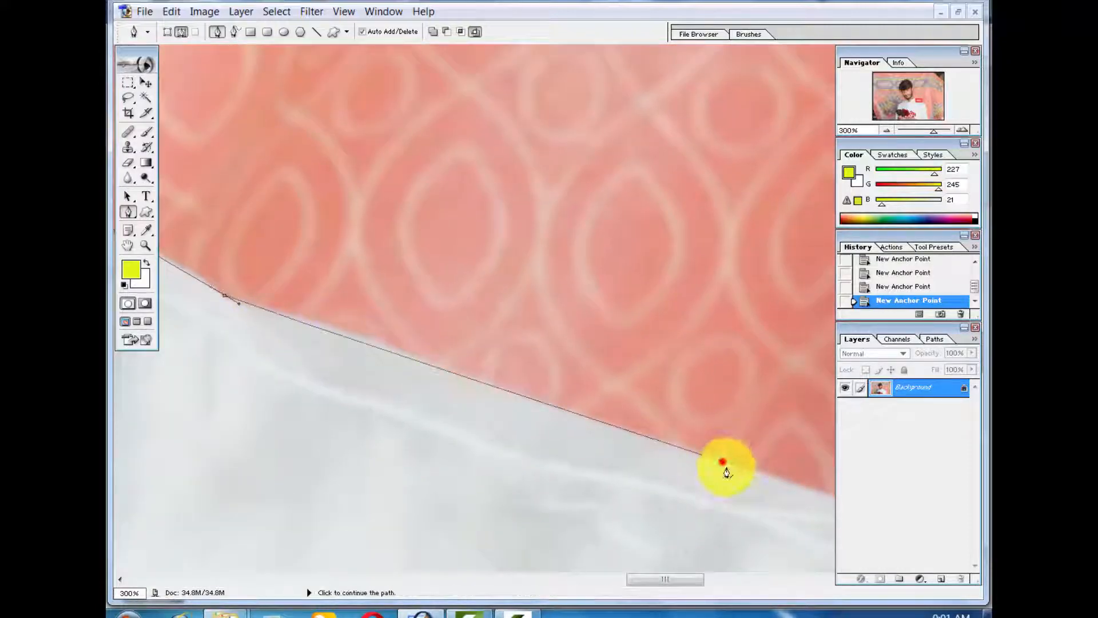
left_click_drag(846, 500, 395, 304)
left_click_drag(569, 406, 430, 368)
left_click_drag(667, 473, 449, 409)
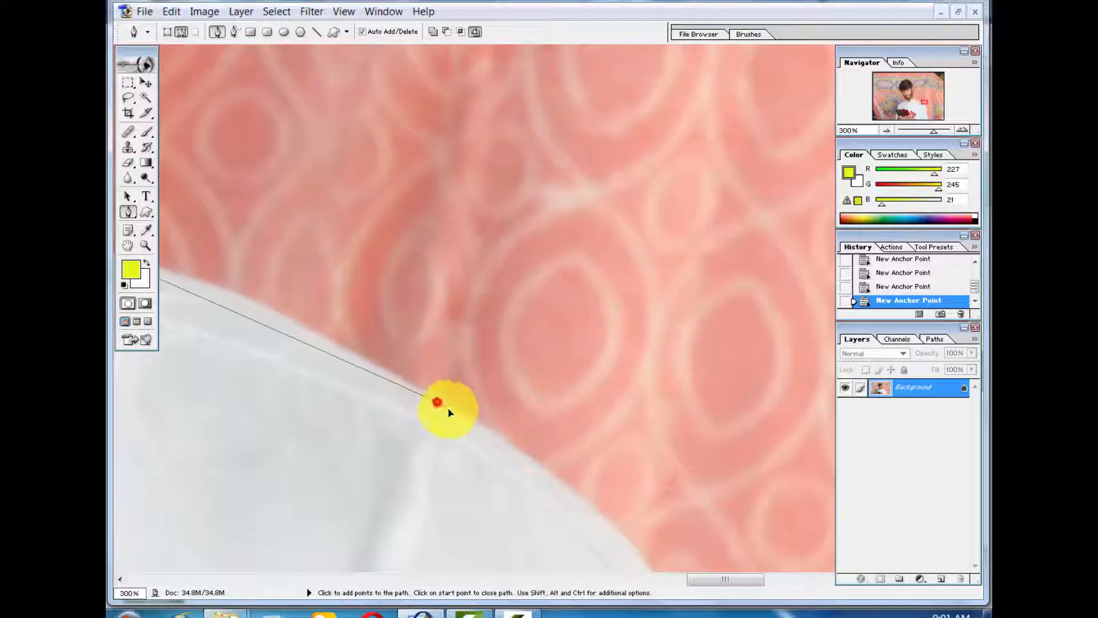
left_click_drag(557, 473, 405, 179)
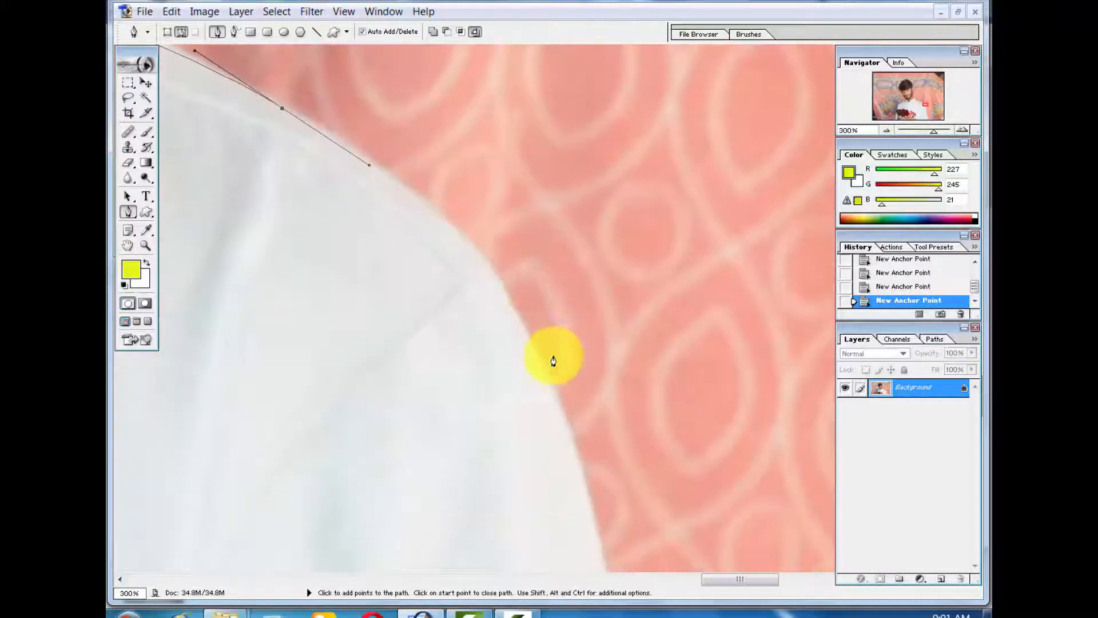
left_click_drag(527, 335, 557, 186)
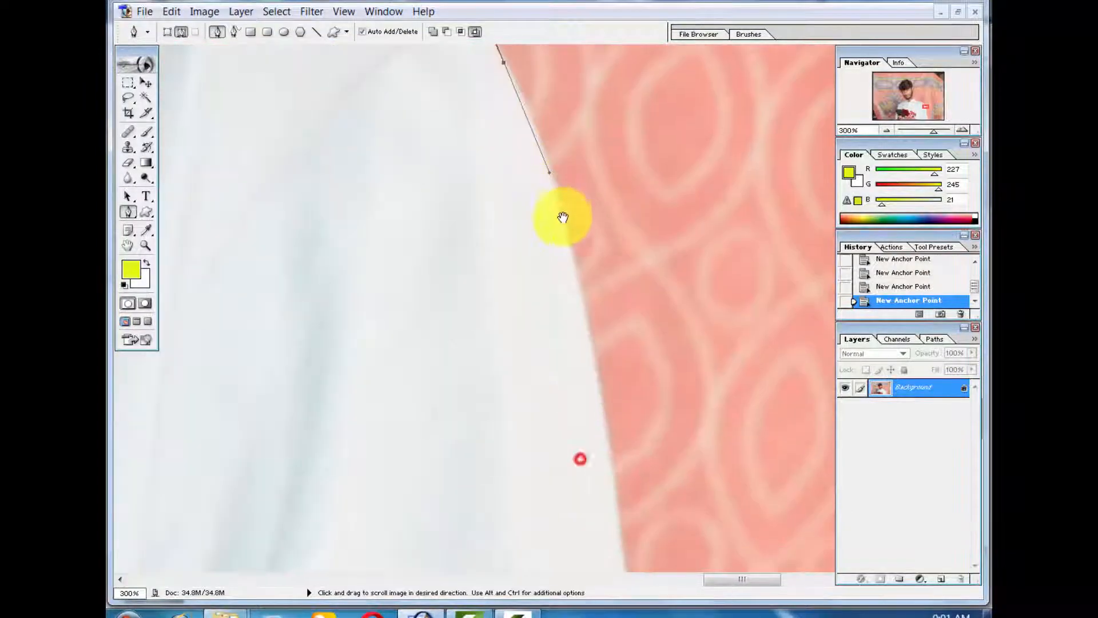
left_click_drag(623, 572, 626, 557)
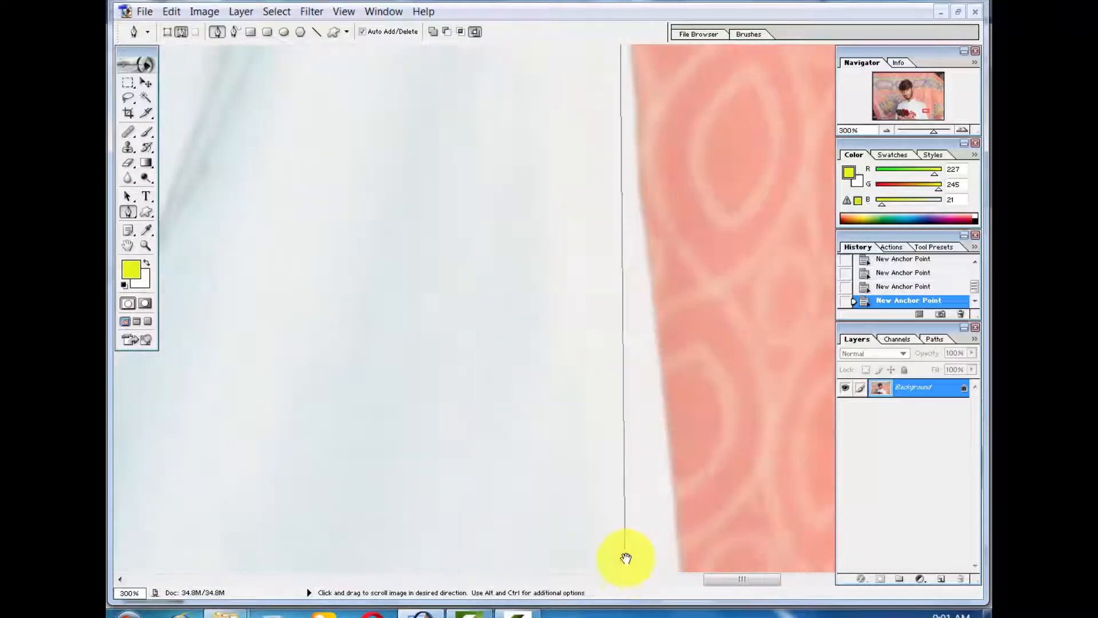
key("super")
left_click(565, 336)
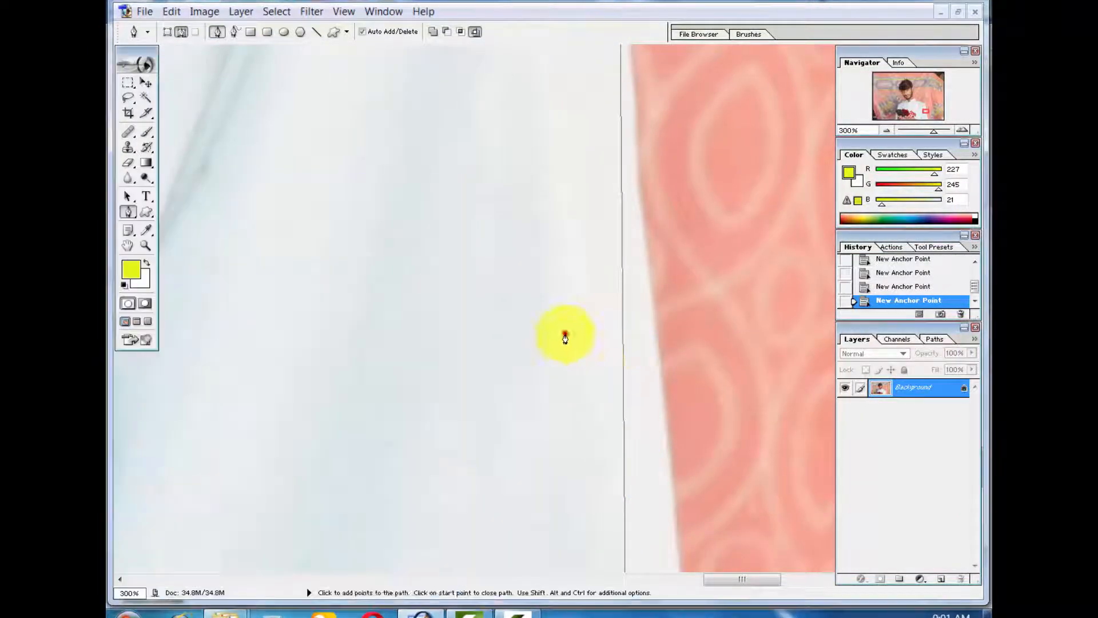
left_click_drag(548, 314, 630, 601)
left_click_drag(643, 552, 649, 615)
left_click_drag(618, 466, 654, 612)
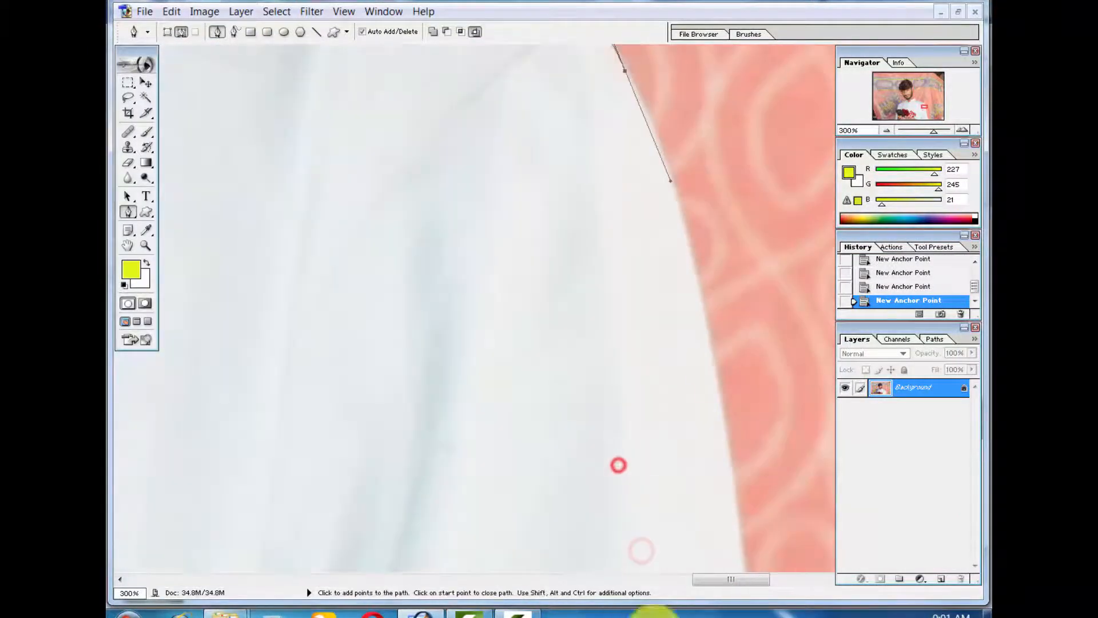
- Trace the Pen path down the outer edge of the white sleeve with curved anchor points
left_click_drag(729, 452, 735, 507)
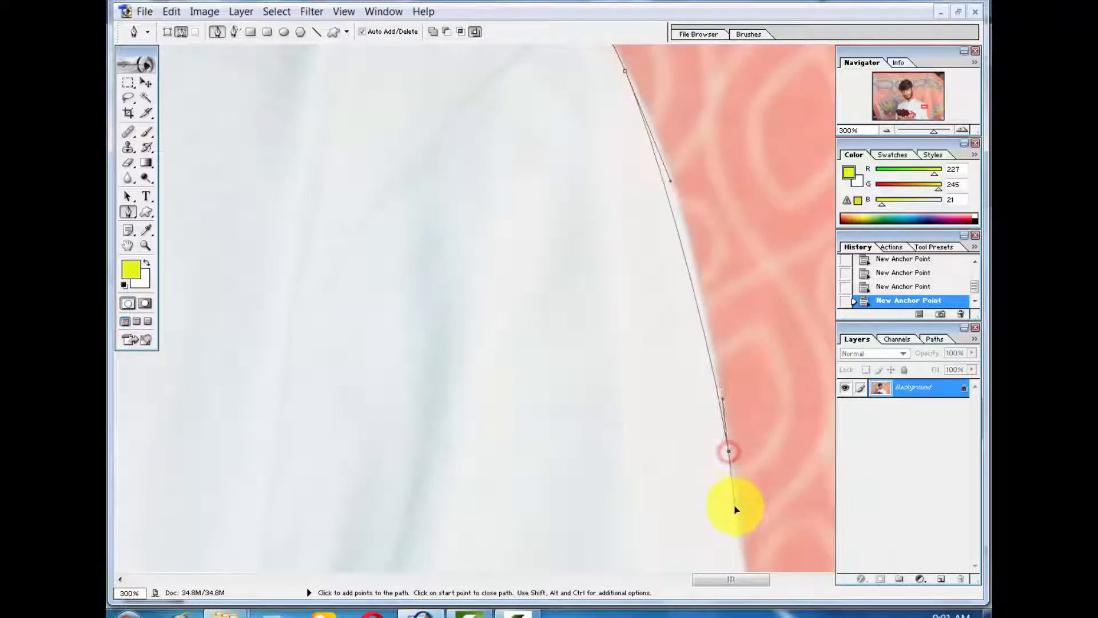
left_click_drag(734, 556, 714, 378)
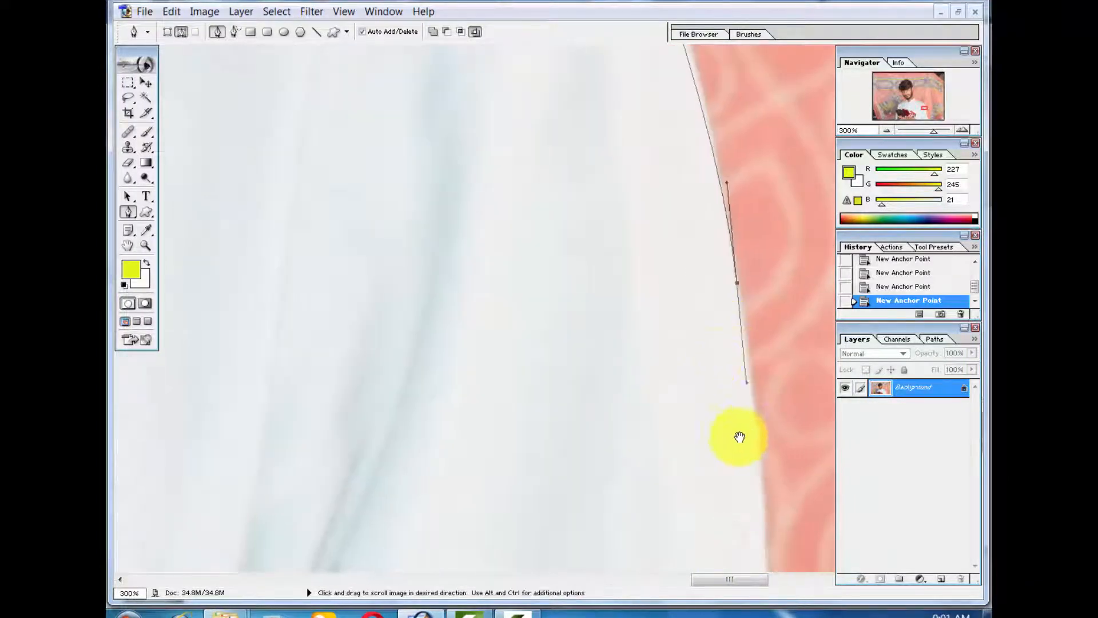
left_click_drag(737, 426, 645, 350)
left_click_drag(670, 464, 670, 481)
left_click_drag(672, 467, 626, 195)
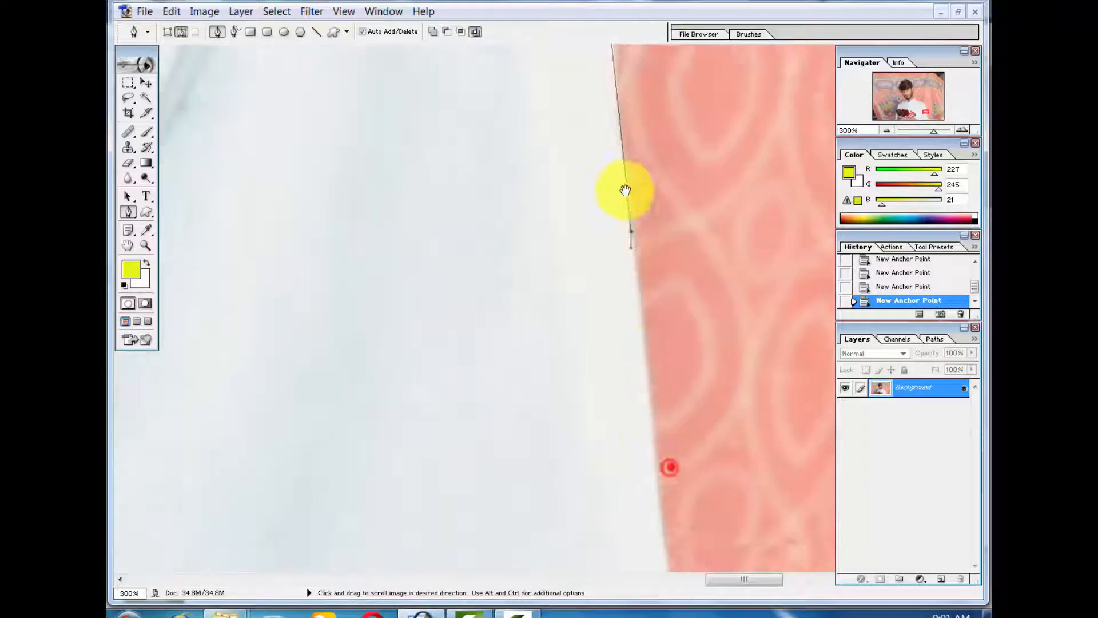
left_click_drag(661, 541, 661, 558)
left_click_drag(655, 519, 610, 203)
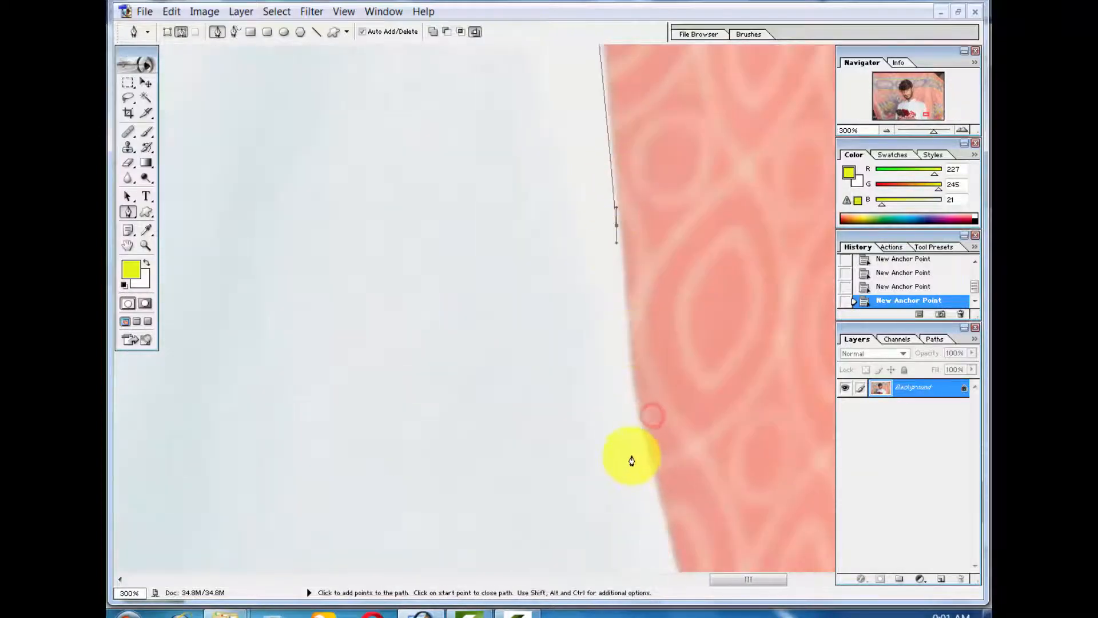
- Continue the Pen path along the lower sleeve to just above the photo's bottom edge
left_click_drag(632, 384, 651, 415)
left_click_drag(675, 555, 675, 564)
left_click_drag(664, 547, 567, 279)
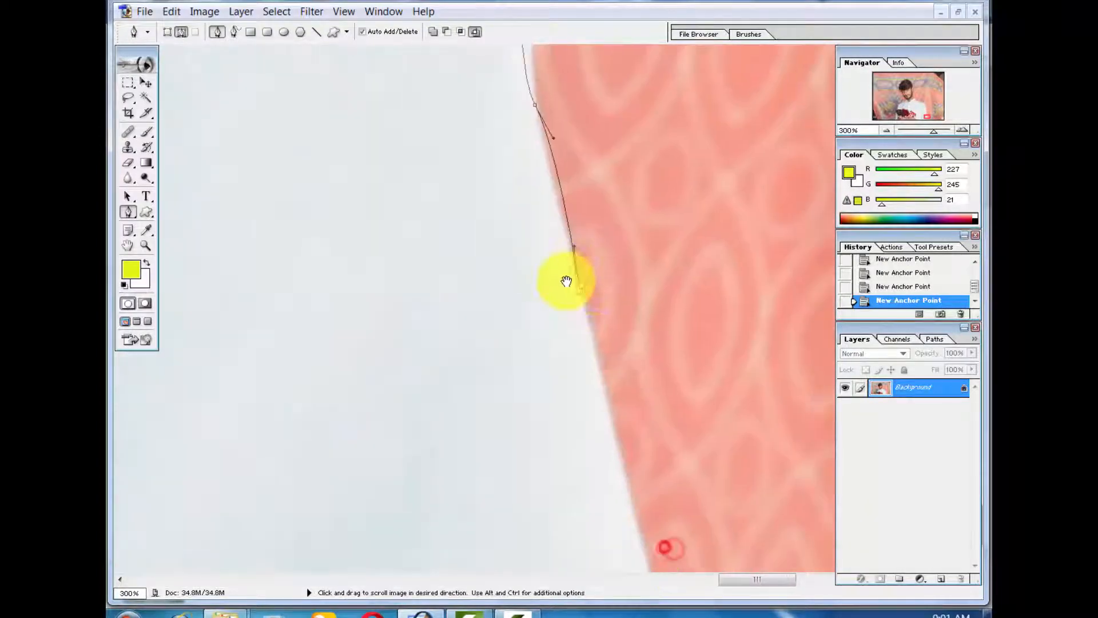
left_click(646, 552)
left_click_drag(650, 565, 471, 166)
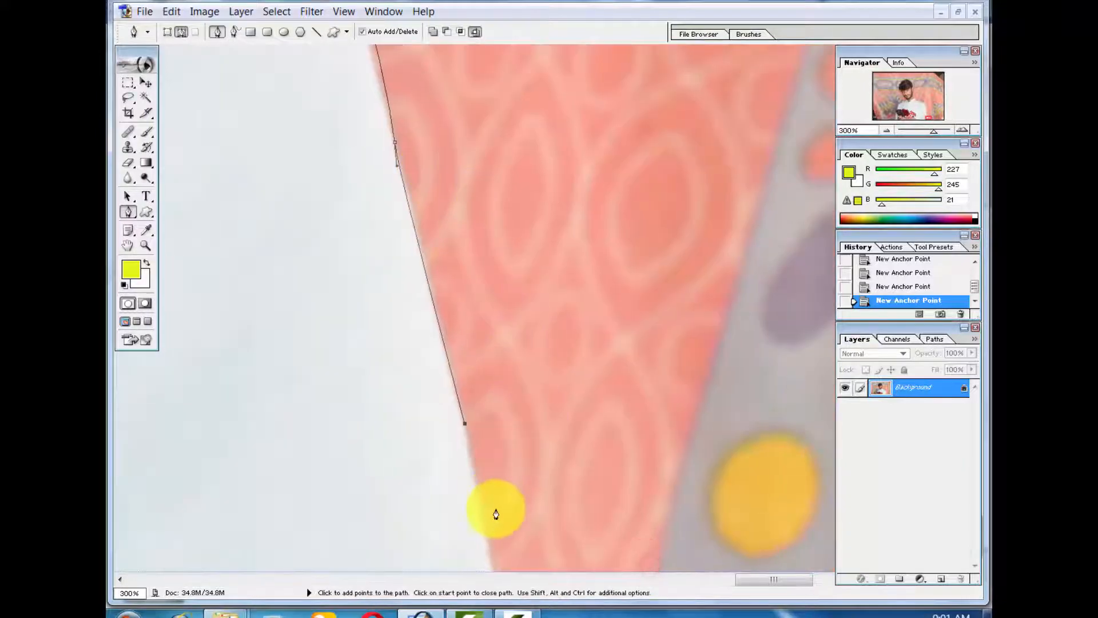
key("ctrl+minus")
key("ctrl+minus")
key("ctrl+minus")
key("ctrl+minus")
key("ctrl+minus")
key("ctrl+minus")
key("ctrl+minus")
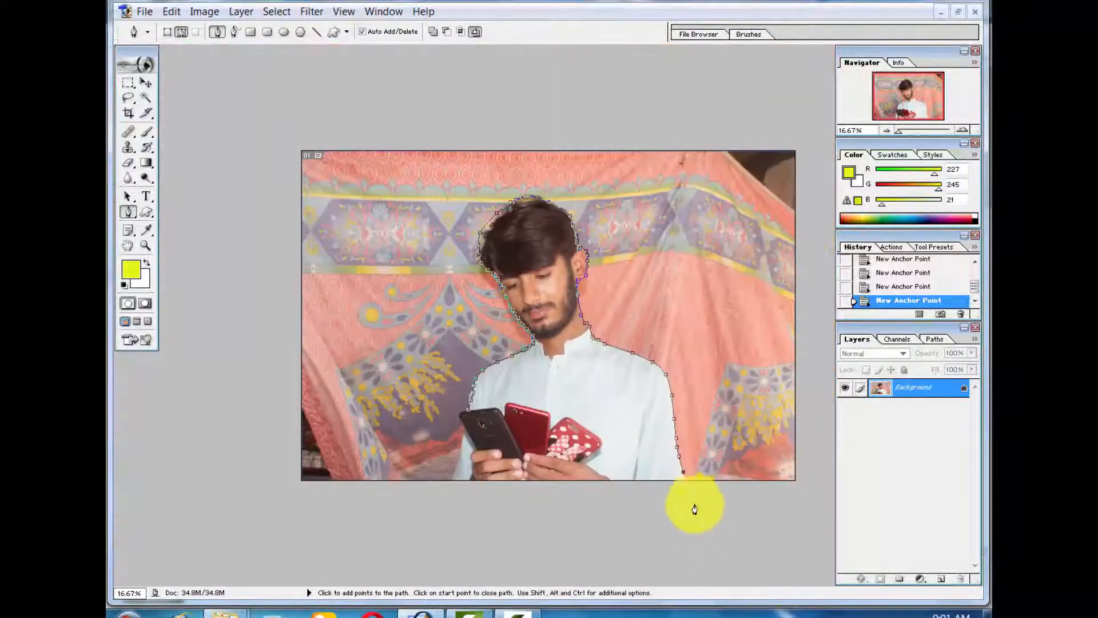
- Run the Pen path beneath the photo's lower edge and back up to the man's opposite sleeve
left_click(691, 500)
left_click(473, 543)
left_click(429, 517)
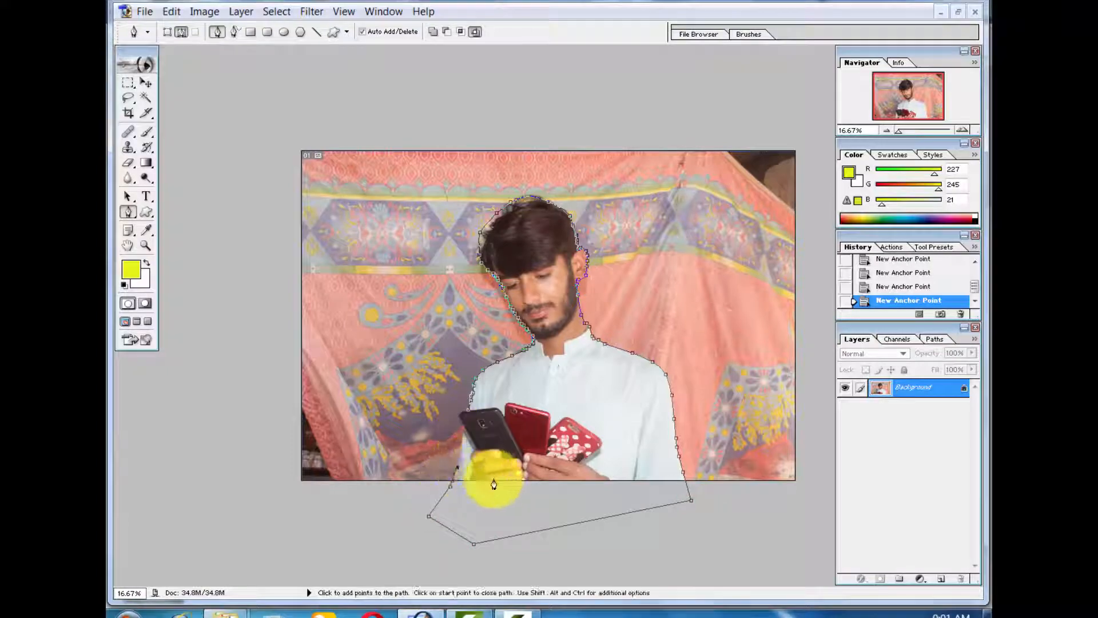
- Trace the path up the sleeve edge and around the black phone's corner, closing it at the starting anchor point
key("ctrl+plus")
key("ctrl+plus")
key("ctrl+plus")
key("ctrl+plus")
key("ctrl+plus")
left_click_drag(314, 506, 587, 182)
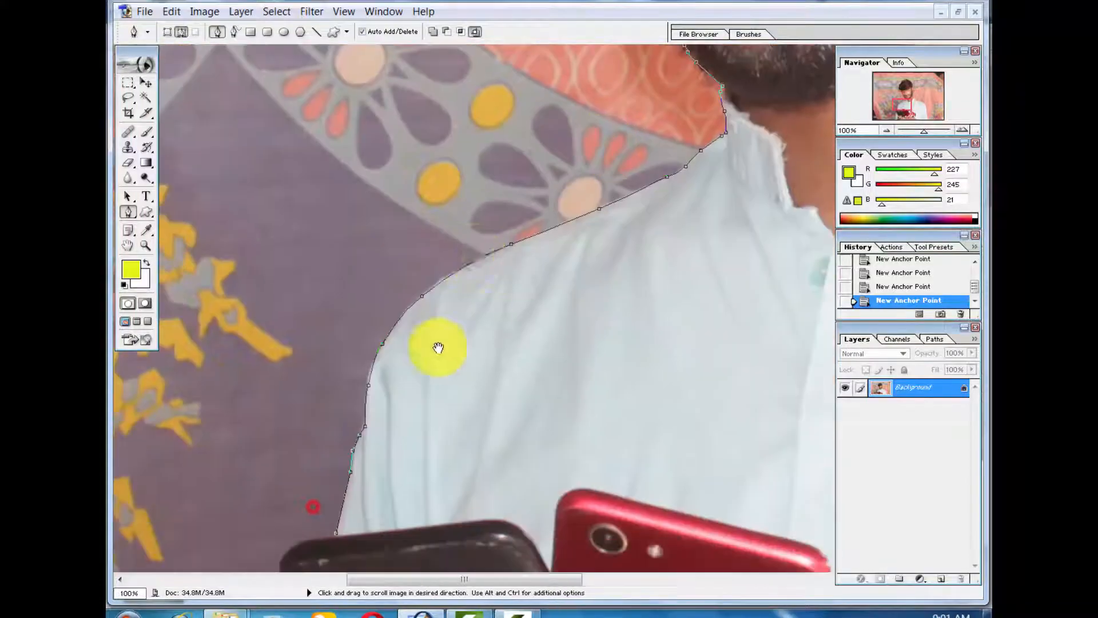
left_click_drag(263, 538, 406, 201)
left_click_drag(389, 300, 436, 257)
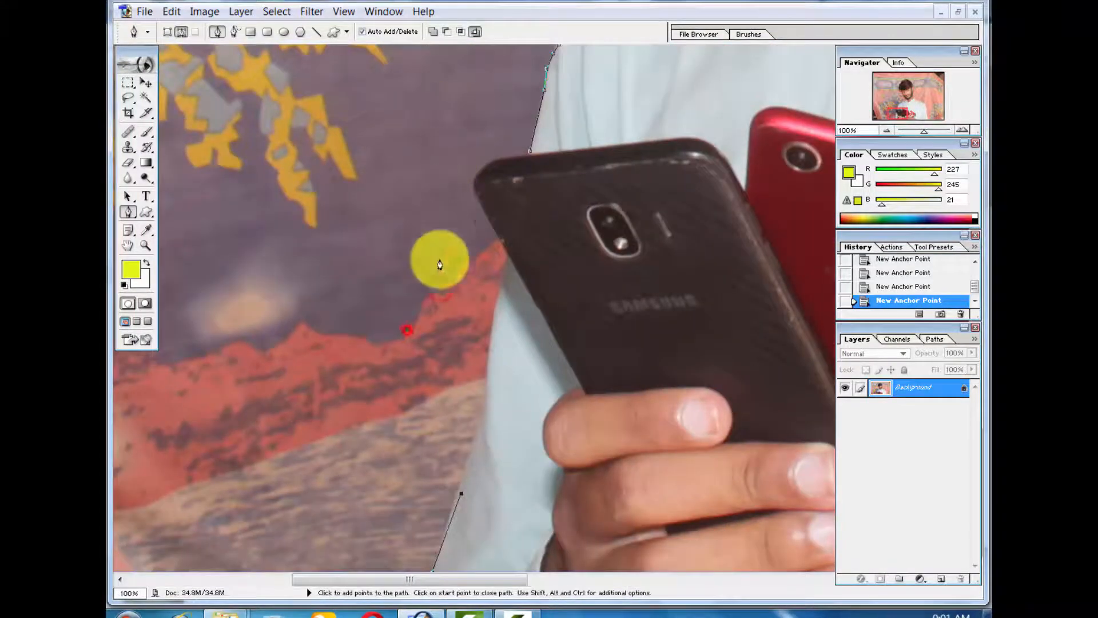
left_click(464, 469)
left_click(484, 412)
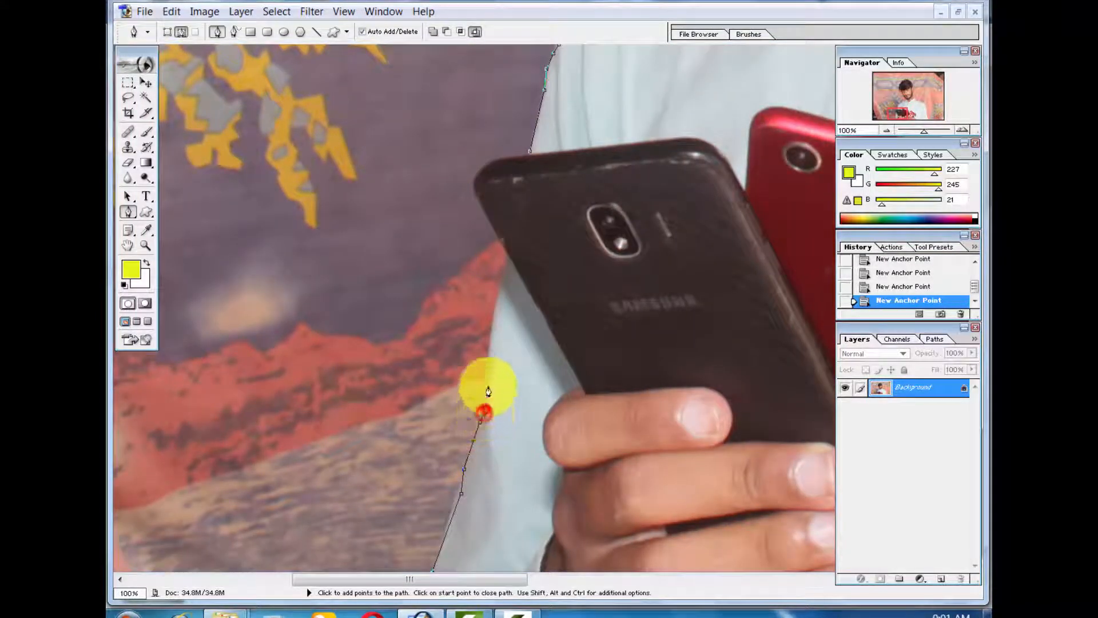
left_click(508, 255)
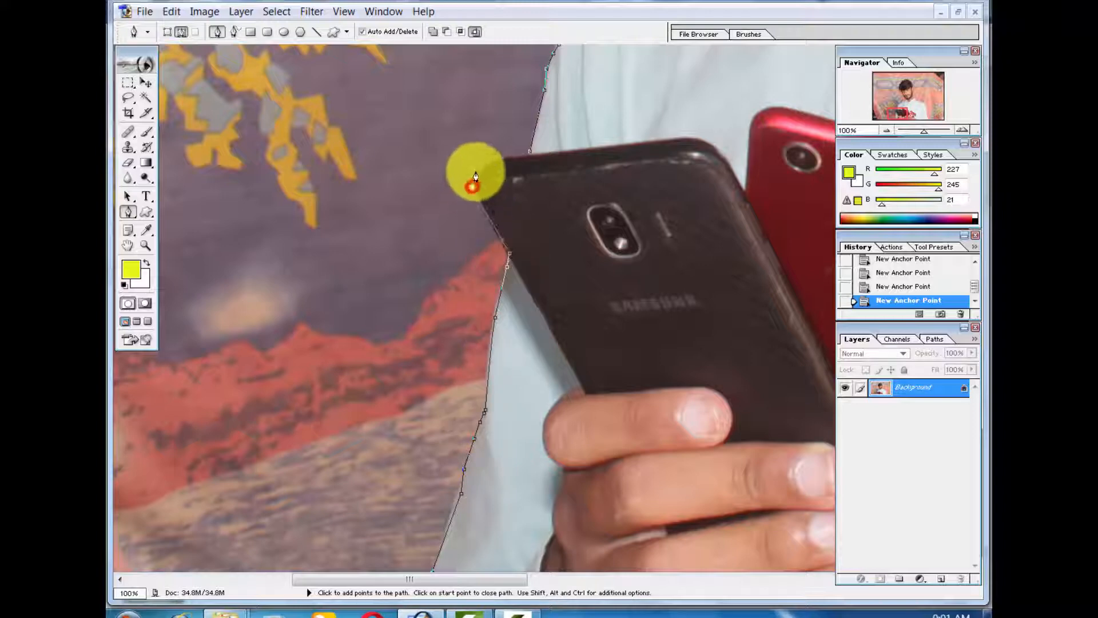
left_click(527, 159)
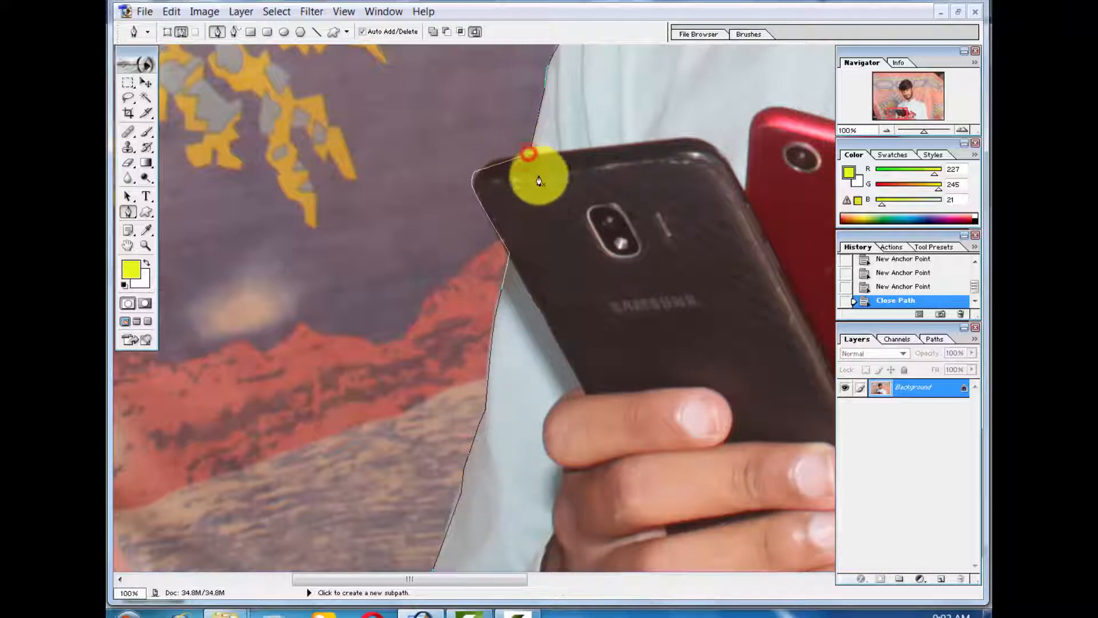
- Make a selection from the path with a 1-pixel feather radius and copy the man onto a new layer
right_click(539, 175)
left_click(577, 247)
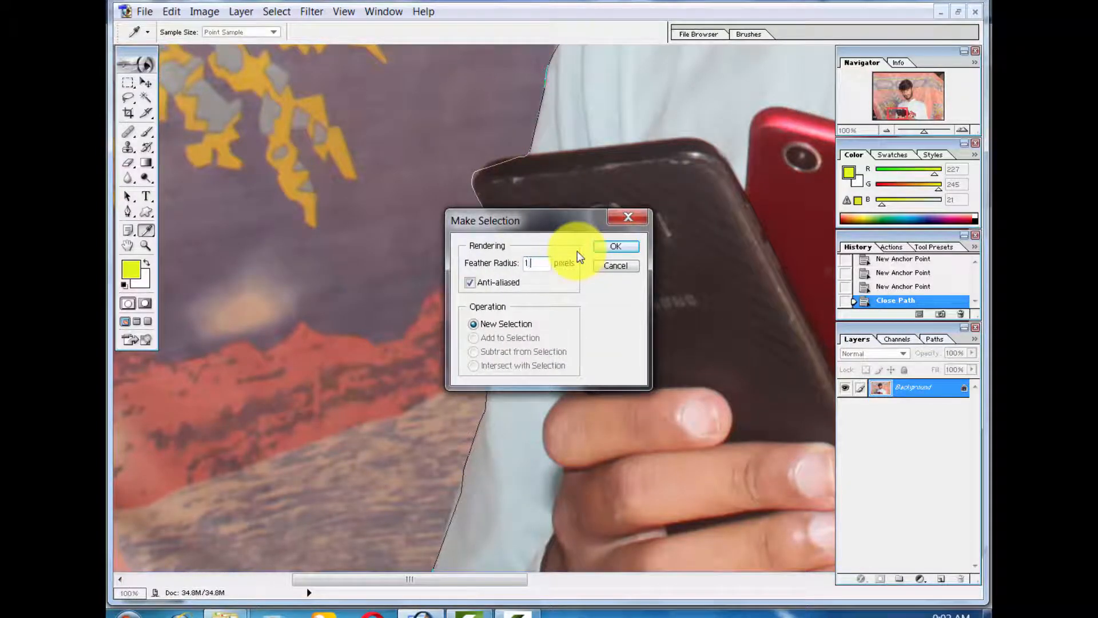
key("Return")
key("ctrl+j")
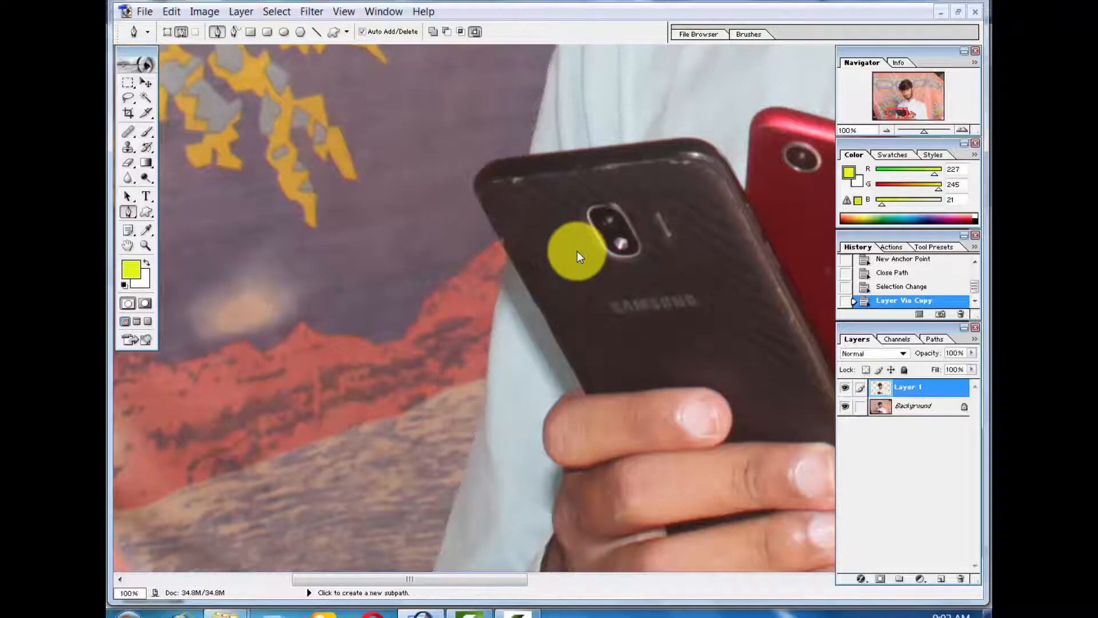
- Delete the original Background layer
left_click_drag(927, 406, 950, 529)
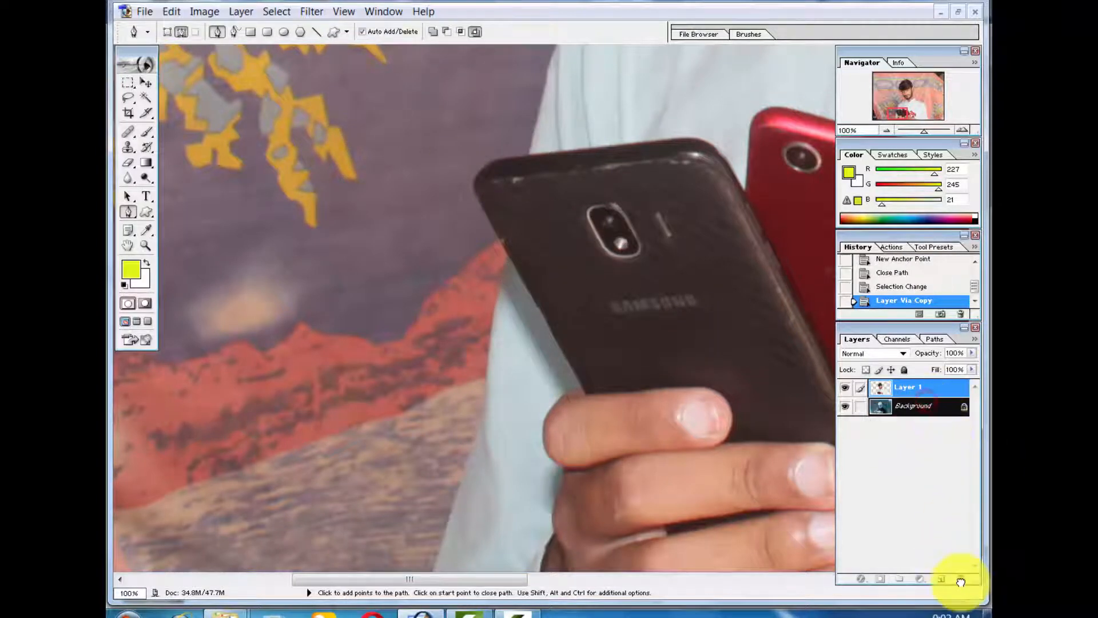
left_click_drag(961, 572, 961, 578)
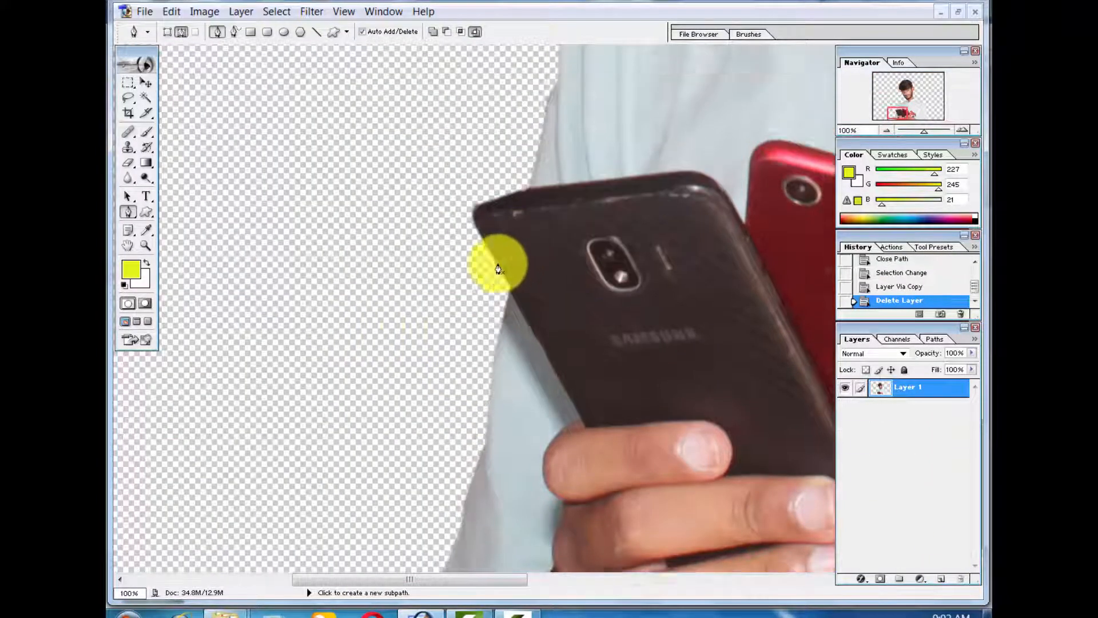
key("ctrl+minus")
key("ctrl+minus")
key("ctrl+minus")
key("ctrl+minus")
key("ctrl+0")
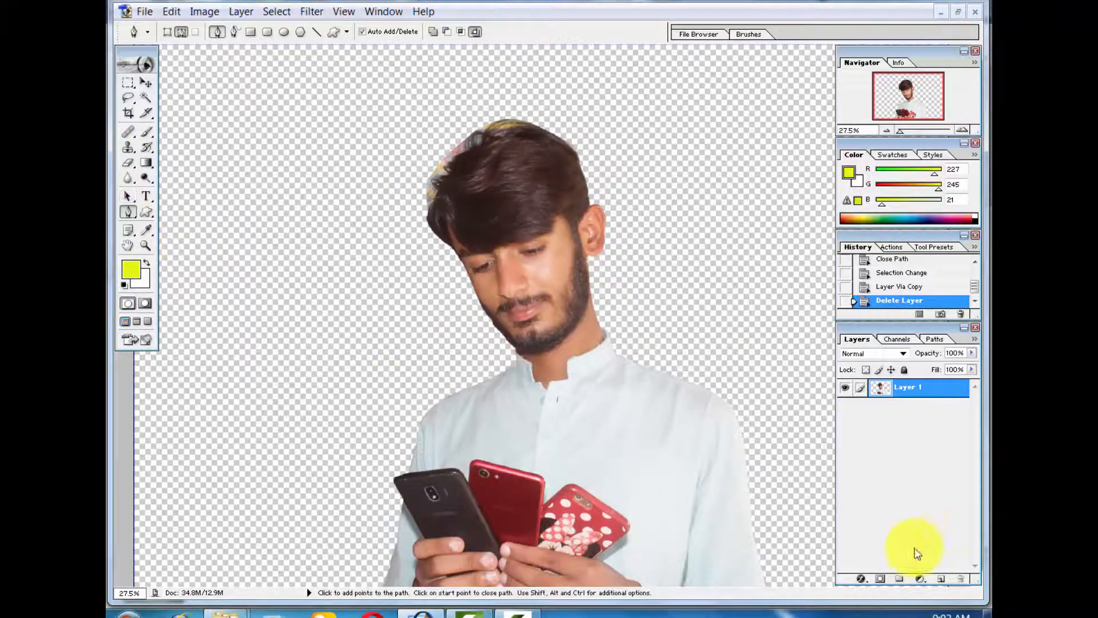
- Add a new layer filled with the yellow foreground colour and place it beneath the cut-out
left_click(941, 580)
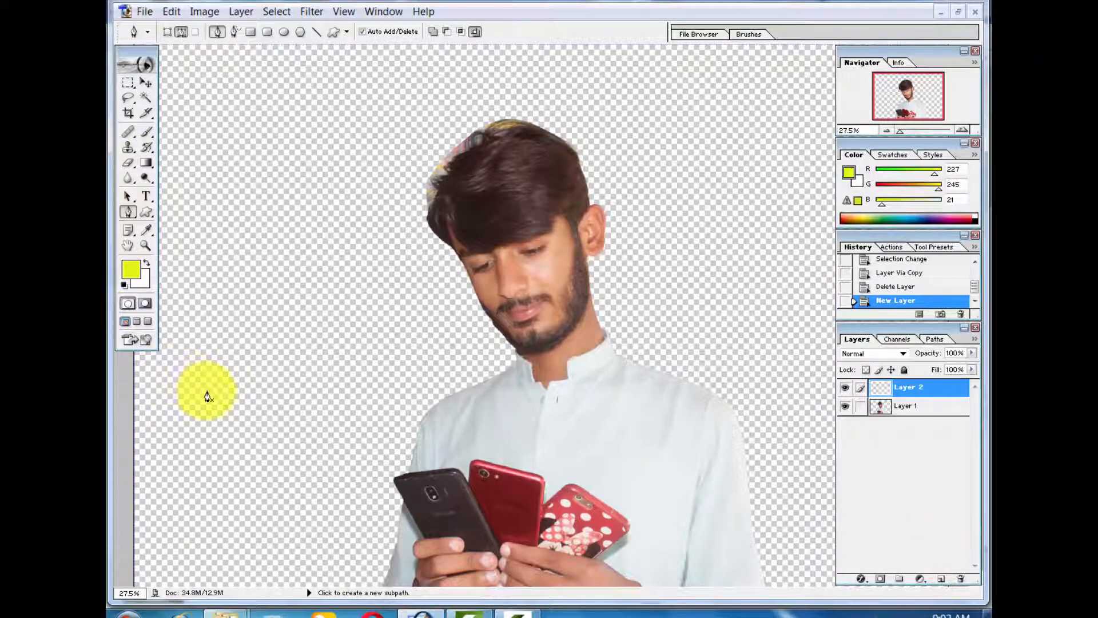
key("alt+BackSpace")
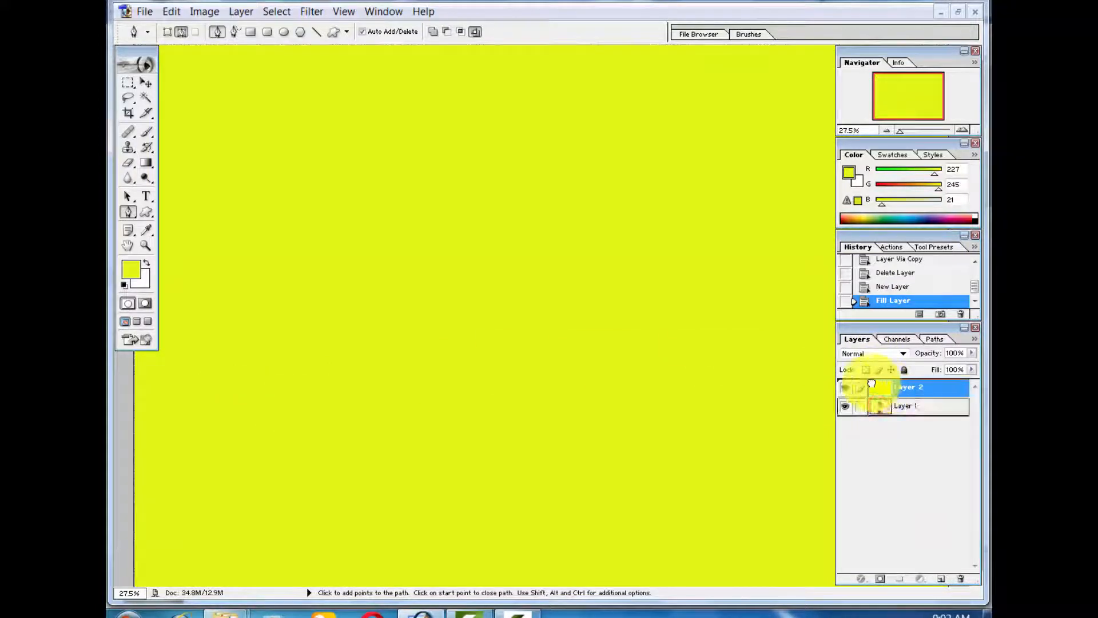
left_click_drag(871, 384, 880, 413)
- Start a new Pen path along the ragged hairline at the side of the head, inside the leftover background patches
key("ctrl+plus")
key("ctrl+plus")
key("ctrl+plus")
key("ctrl+plus")
key("ctrl+plus")
key("ctrl+plus")
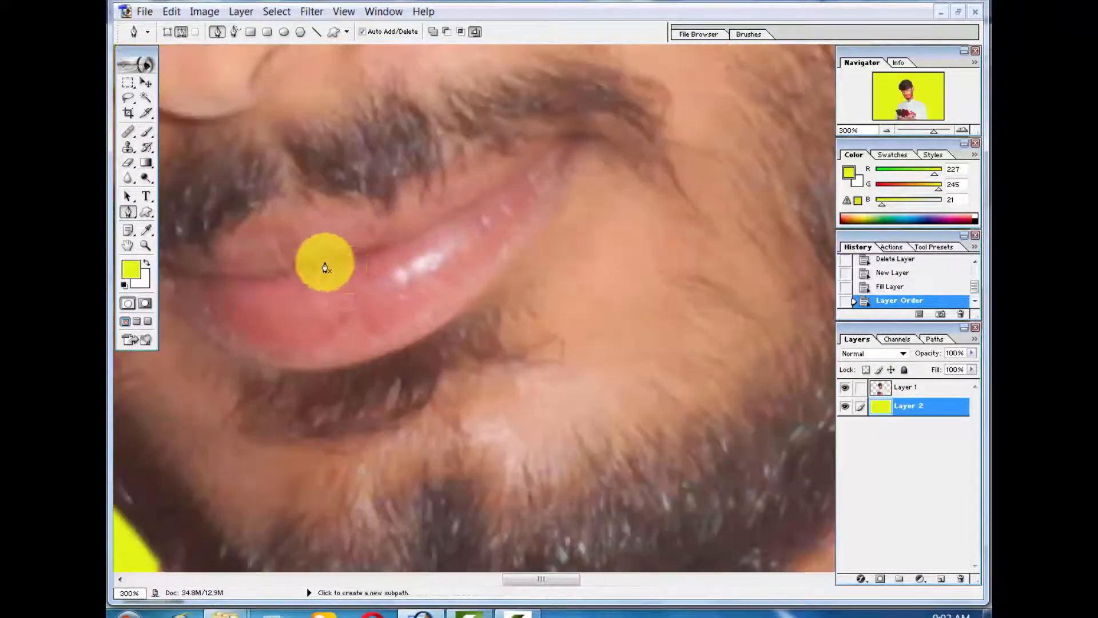
left_click_drag(325, 268, 544, 286)
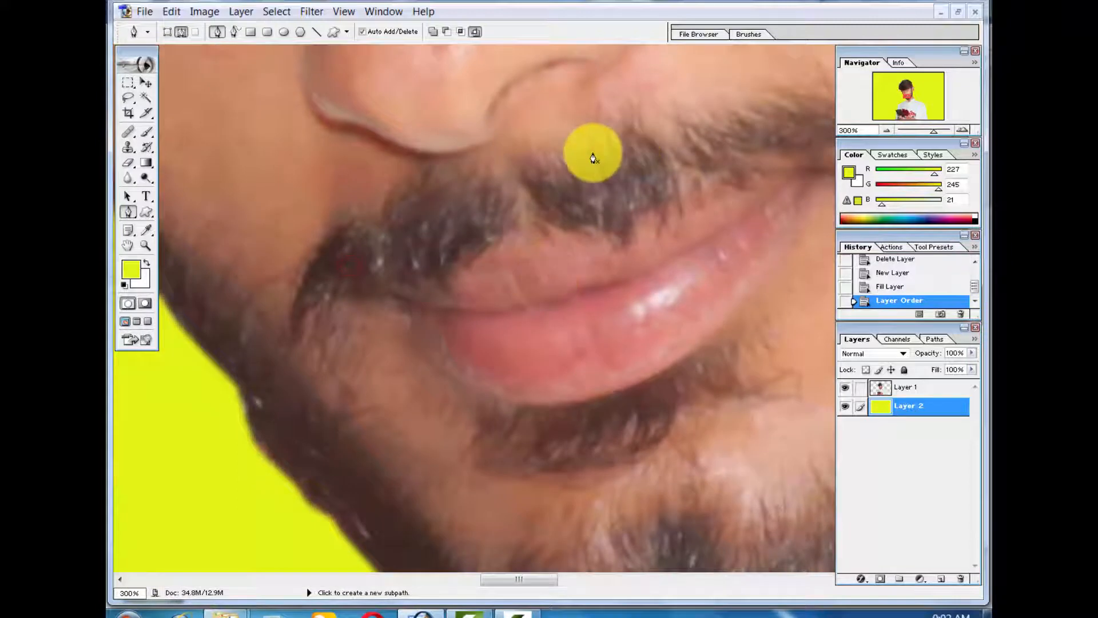
left_click_drag(575, 57, 603, 418)
left_click_drag(466, 206, 548, 340)
left_click_drag(405, 142, 450, 339)
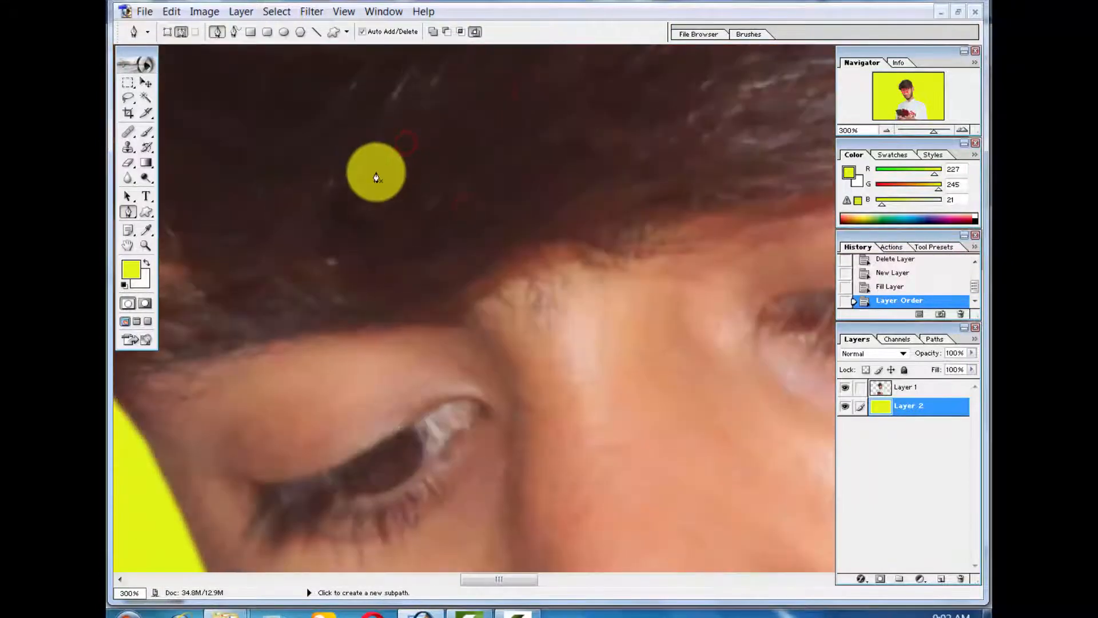
key("ctrl+minus")
left_click_drag(307, 99, 514, 320)
left_click_drag(345, 212, 581, 363)
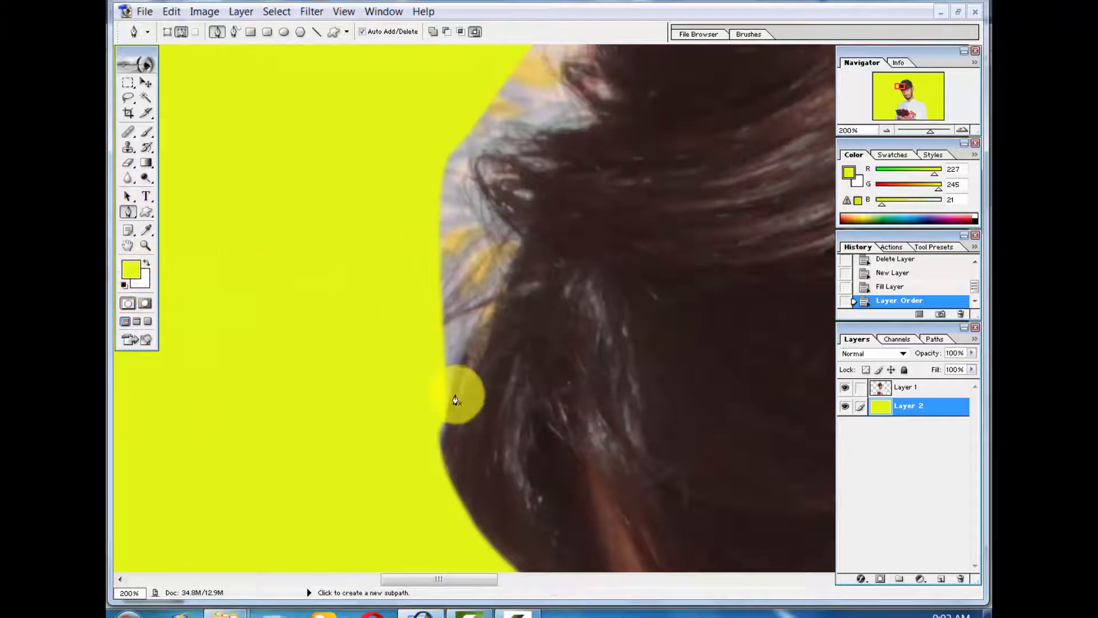
left_click_drag(452, 393, 462, 362)
left_click_drag(516, 240, 509, 209)
left_click_drag(491, 142, 498, 140)
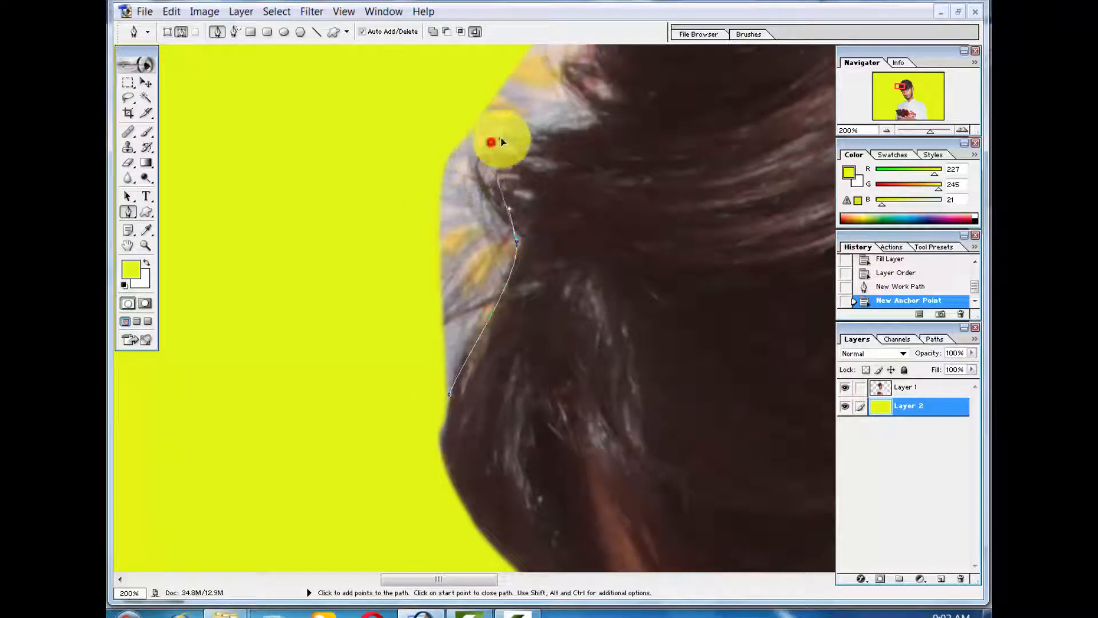
left_click(568, 121)
left_click(594, 116)
- Continue the Pen path up around the small hair tufts, excluding the leftover patterned background
left_click_drag(570, 90, 565, 189)
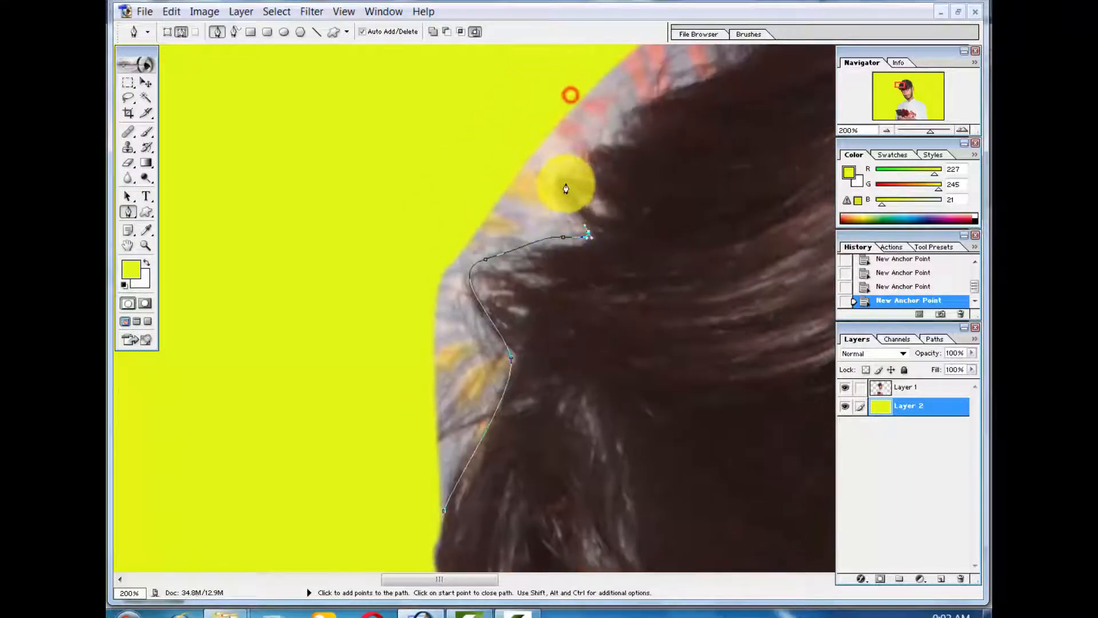
left_click(558, 182)
left_click(581, 171)
left_click_drag(627, 135, 652, 111)
left_click_drag(657, 153, 487, 258)
left_click_drag(573, 165, 571, 151)
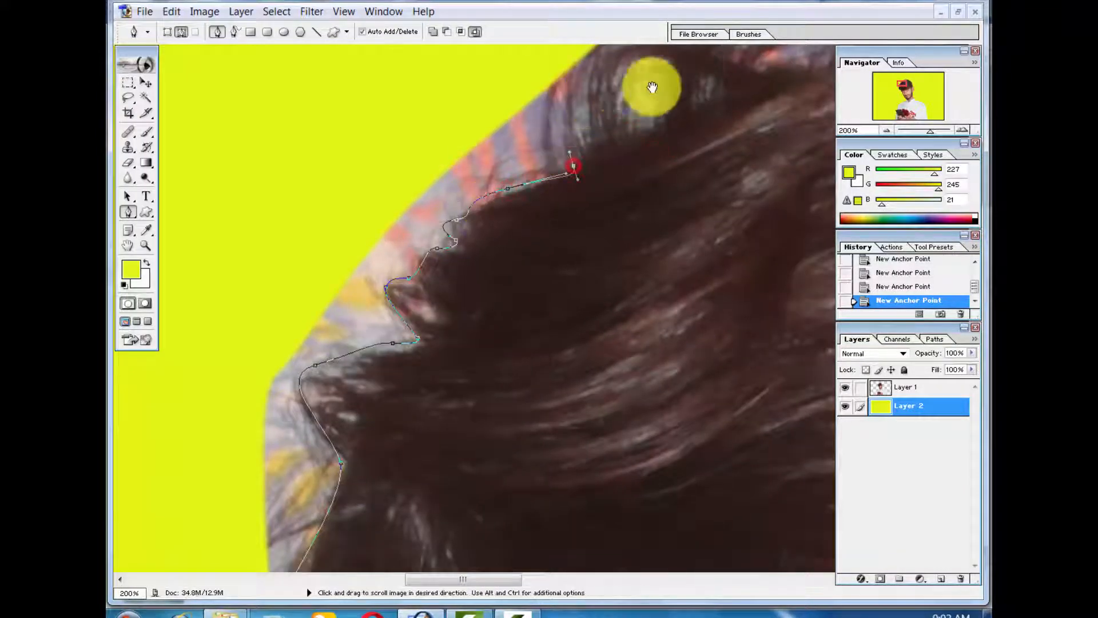
- Extend the Pen path with curved anchor points over the top of the hair
left_click_drag(662, 123, 567, 295)
left_click_drag(555, 206, 597, 203)
left_click_drag(622, 162, 639, 147)
left_click_drag(713, 208, 521, 227)
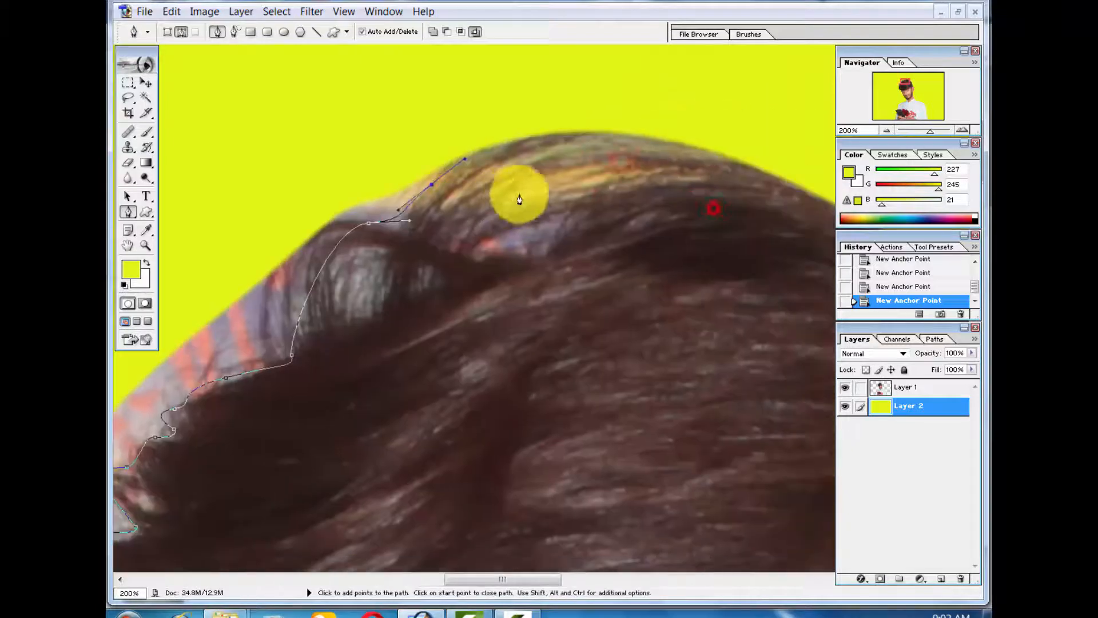
left_click_drag(645, 182, 360, 169)
left_click_drag(538, 224, 576, 250)
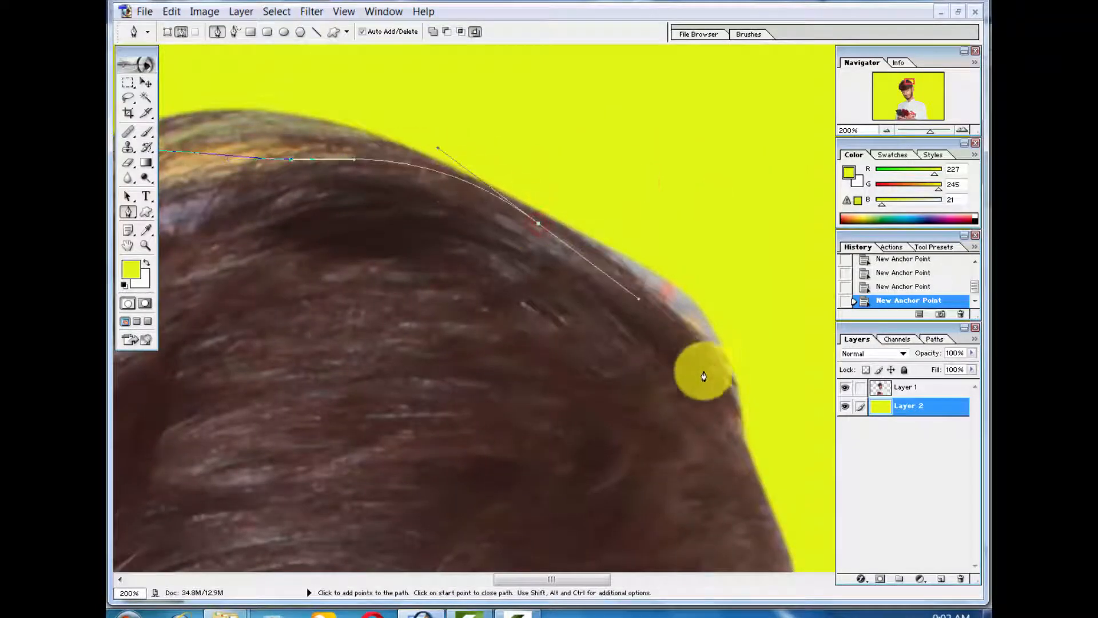
- Bring the path down the far side of the hair and loop it back around outside the head
left_click_drag(736, 406, 738, 415)
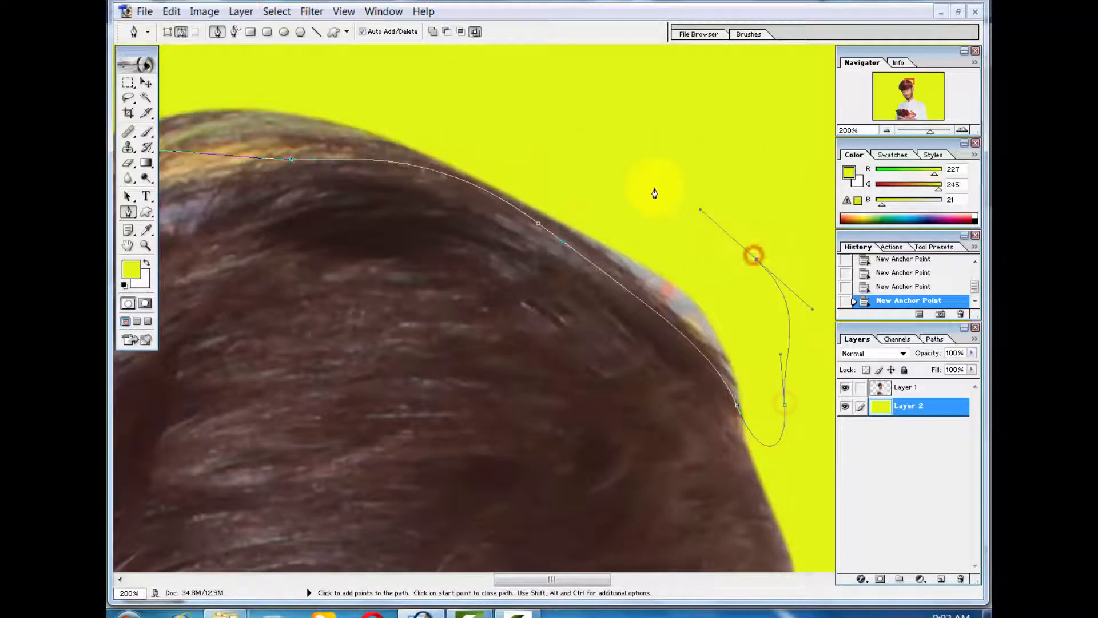
key("ctrl+minus")
key("ctrl+minus")
key("ctrl+minus")
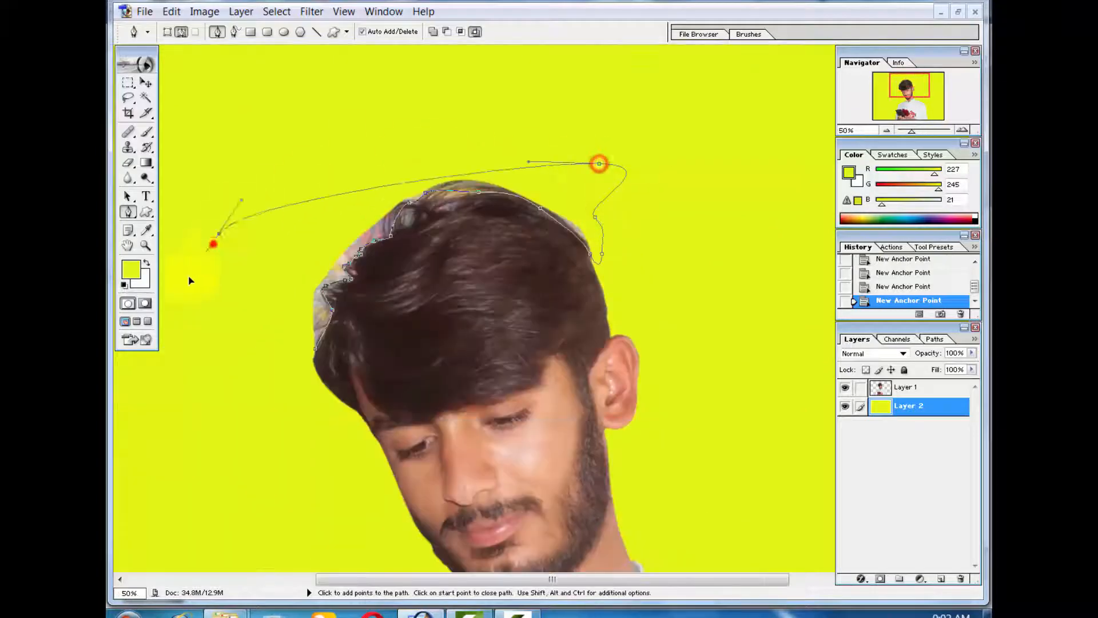
- Convert the hair path to a selection, try clearing it on the yellow layer, and undo the clearing
right_click(293, 350)
left_click(318, 423)
key("Return")
key("Delete")
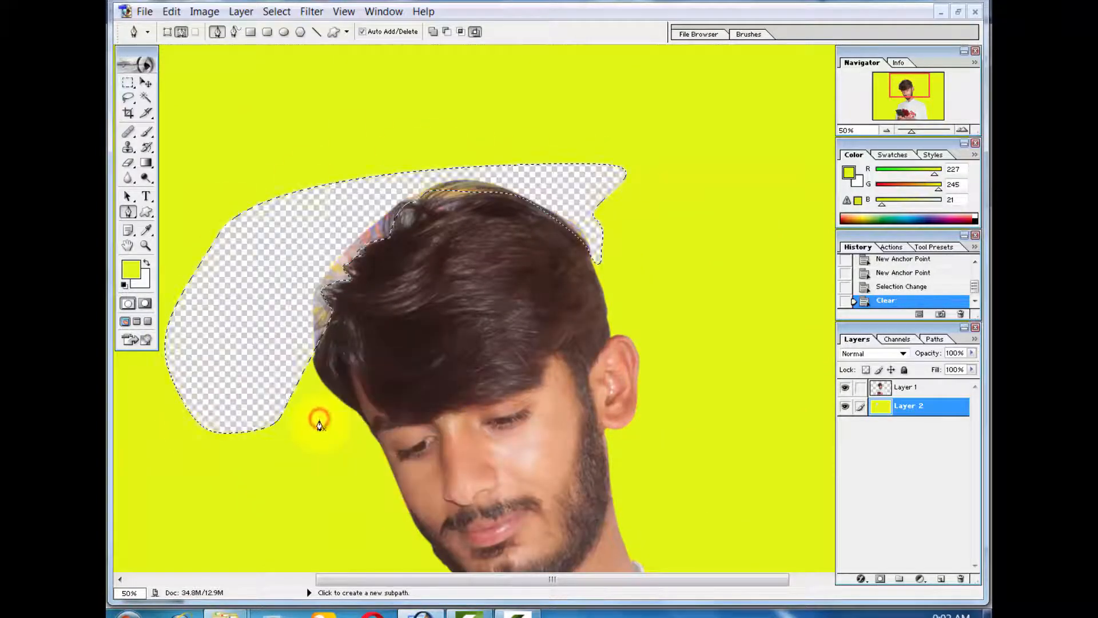
key("ctrl+z")
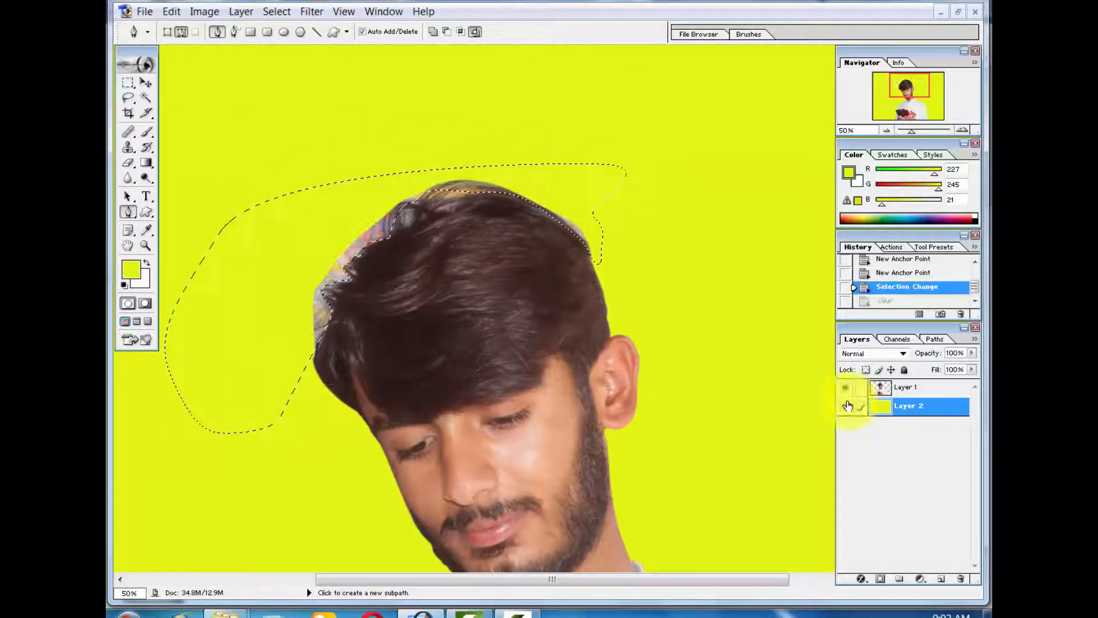
- Clear the selected background remnants from the man's layer and try removing the selection
left_click(907, 390)
key("Delete")
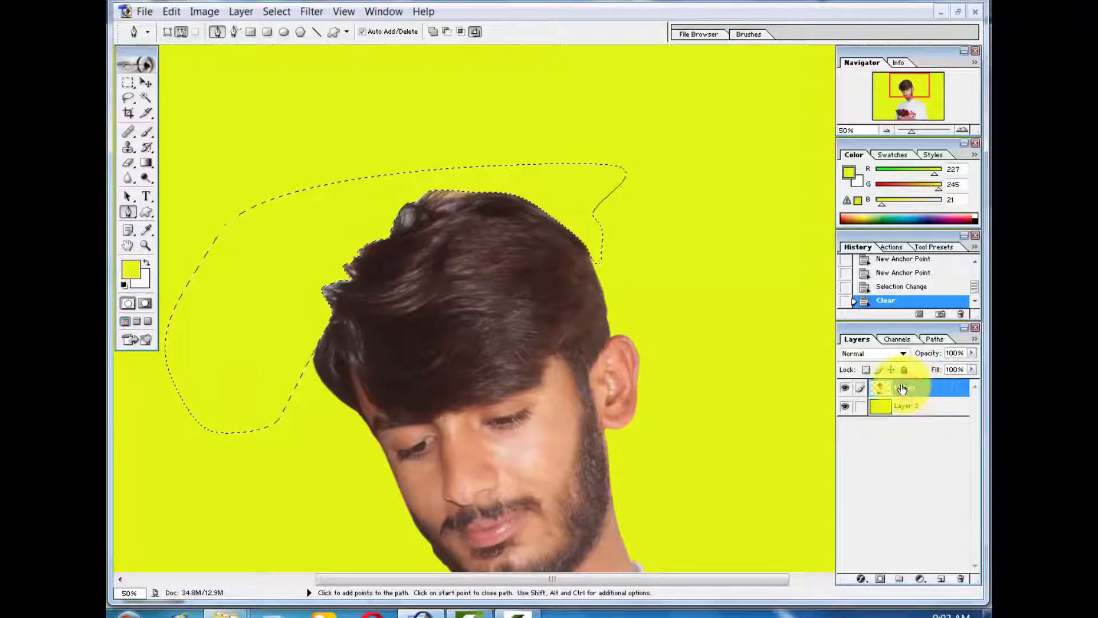
key("ctrl+d")
key("ctrl+z")
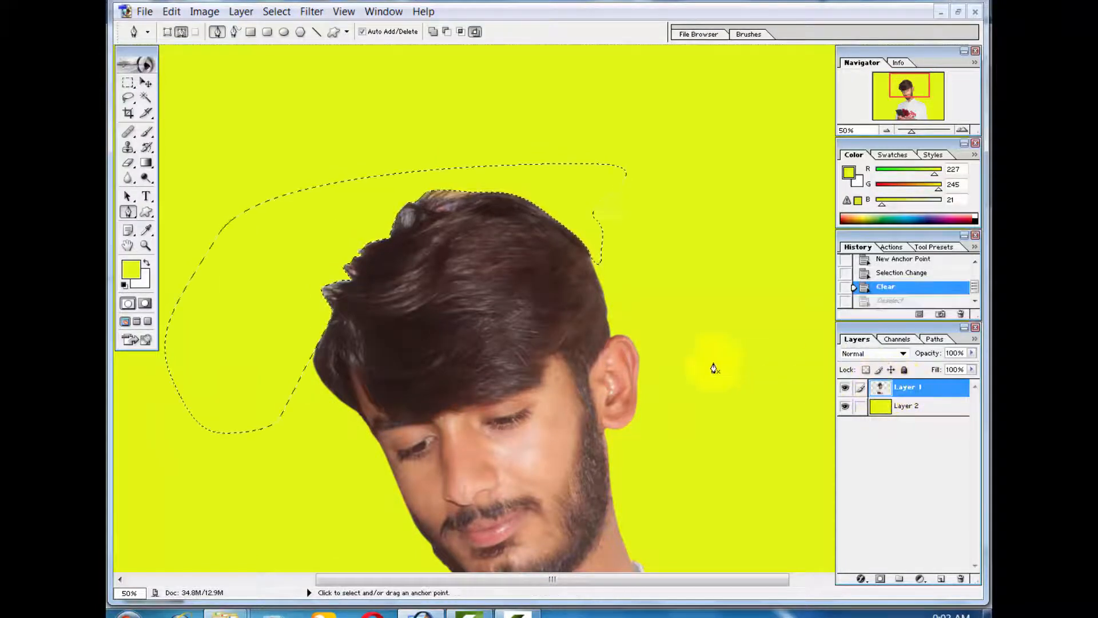
- Undo the clearing and the selection to return to the hair work path
right_click(299, 289)
left_click(235, 281)
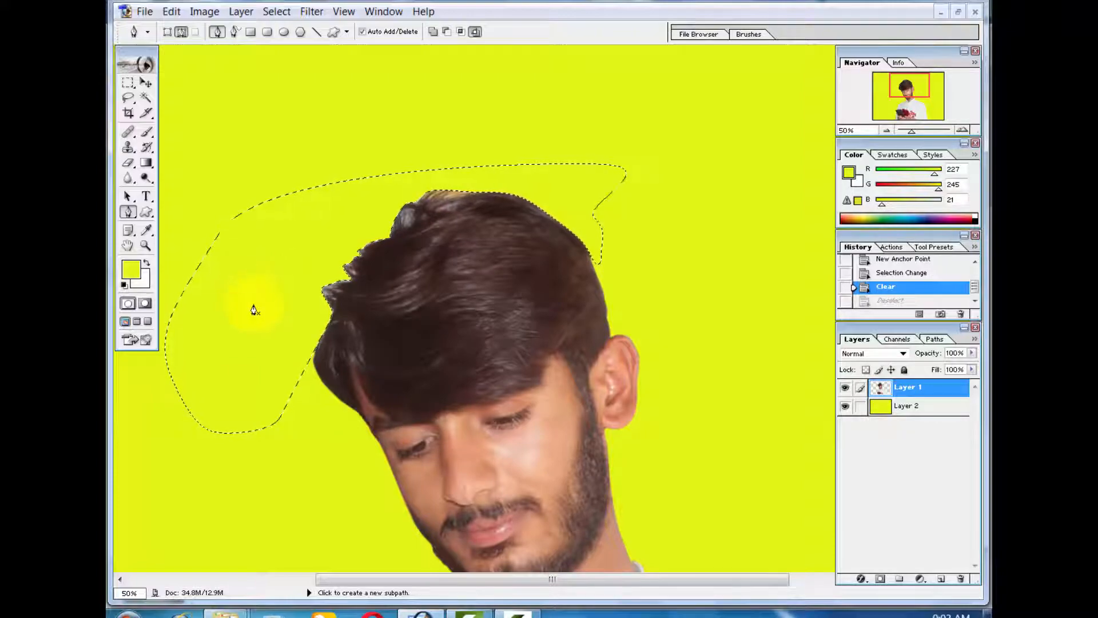
key("ctrl+z")
right_click(257, 312)
left_click(230, 388)
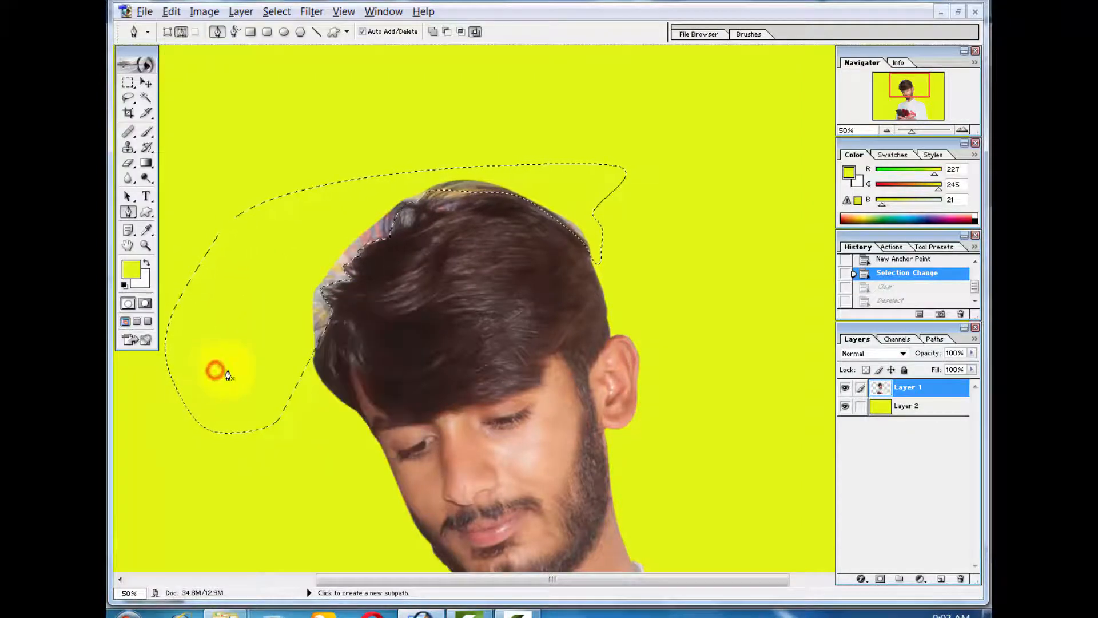
key("ctrl+alt+x")
left_click(897, 63)
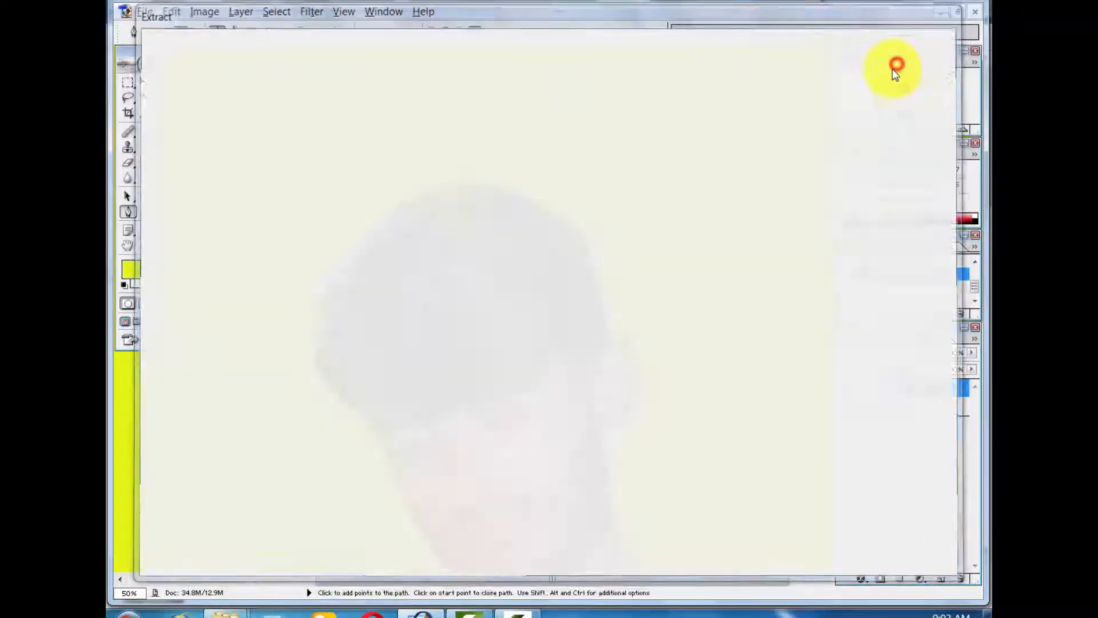
- Make a feathered selection from the hair path, clear the background remnants from the man's layer twice, and deselect
right_click(287, 253)
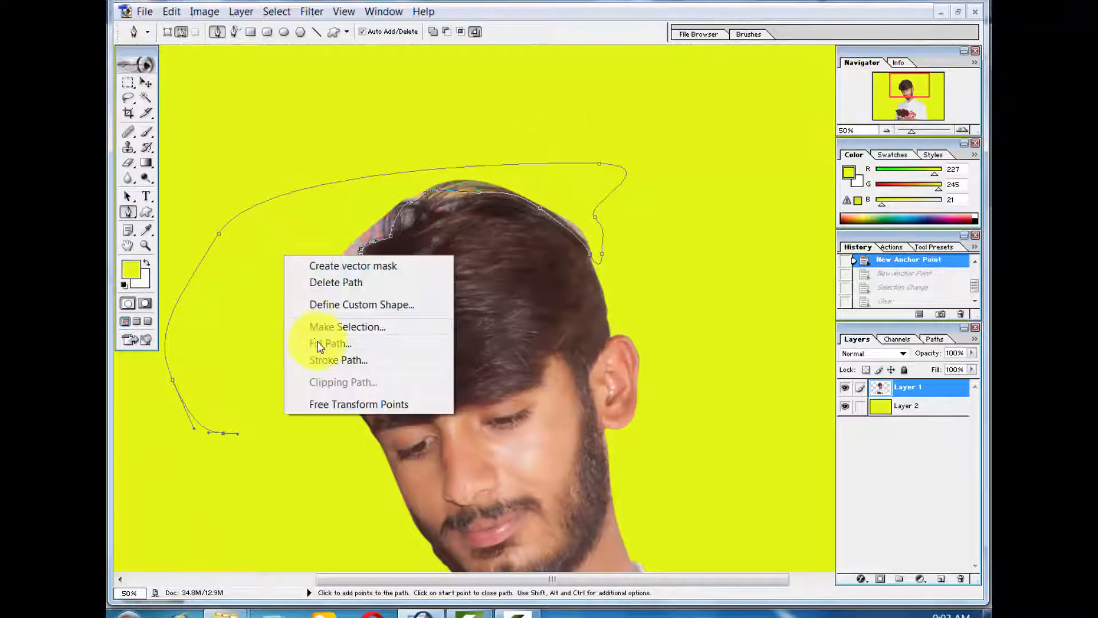
left_click(319, 324)
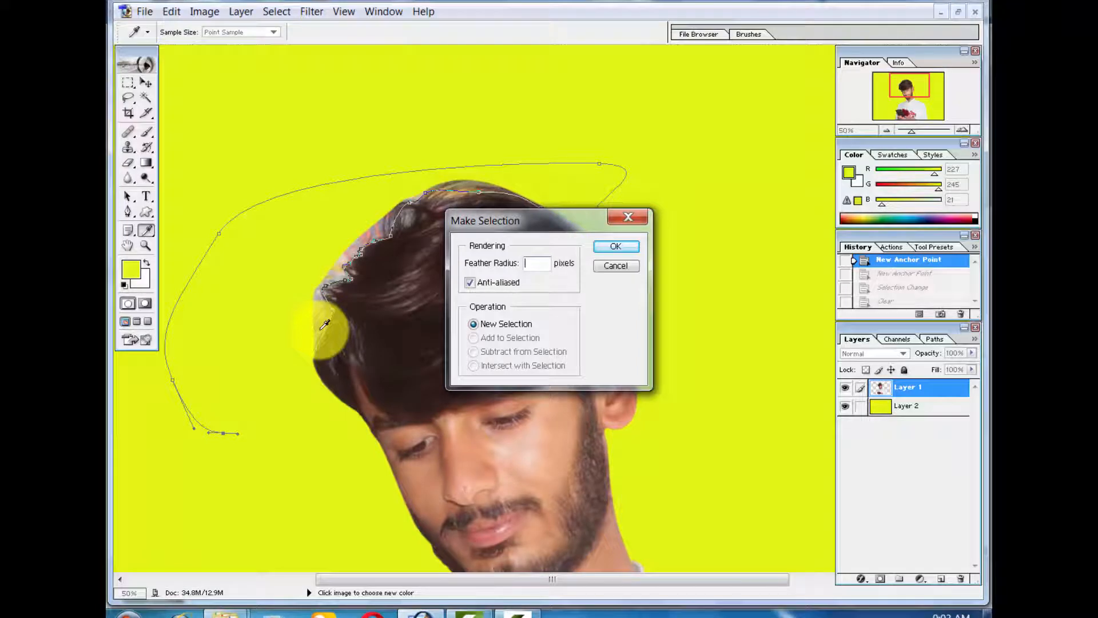
key("Return")
key("Delete")
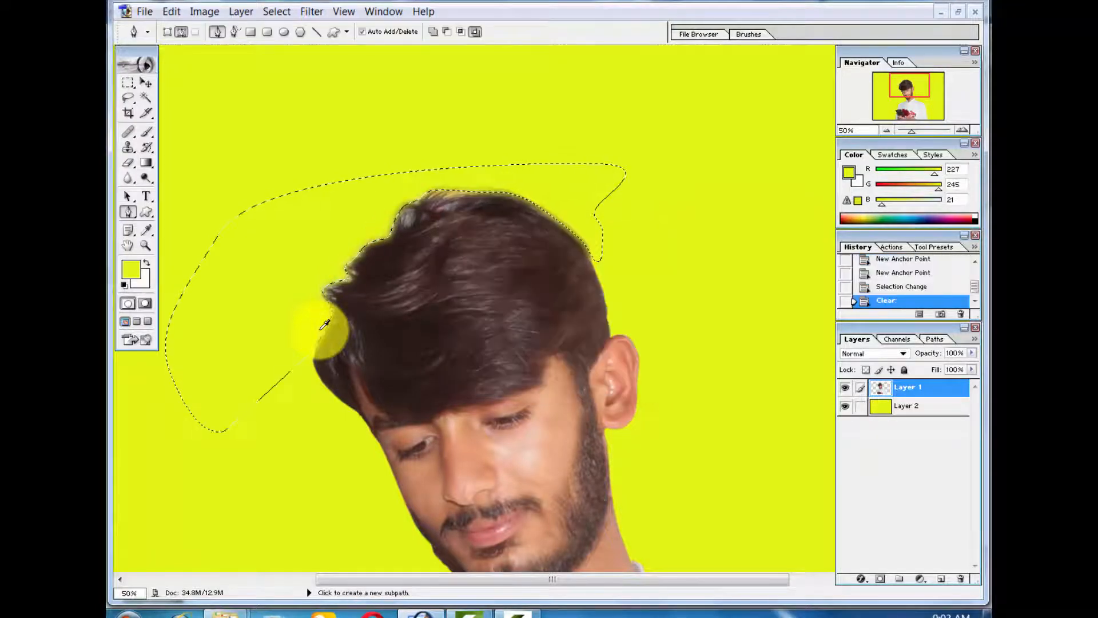
key("Delete")
key("ctrl+d")
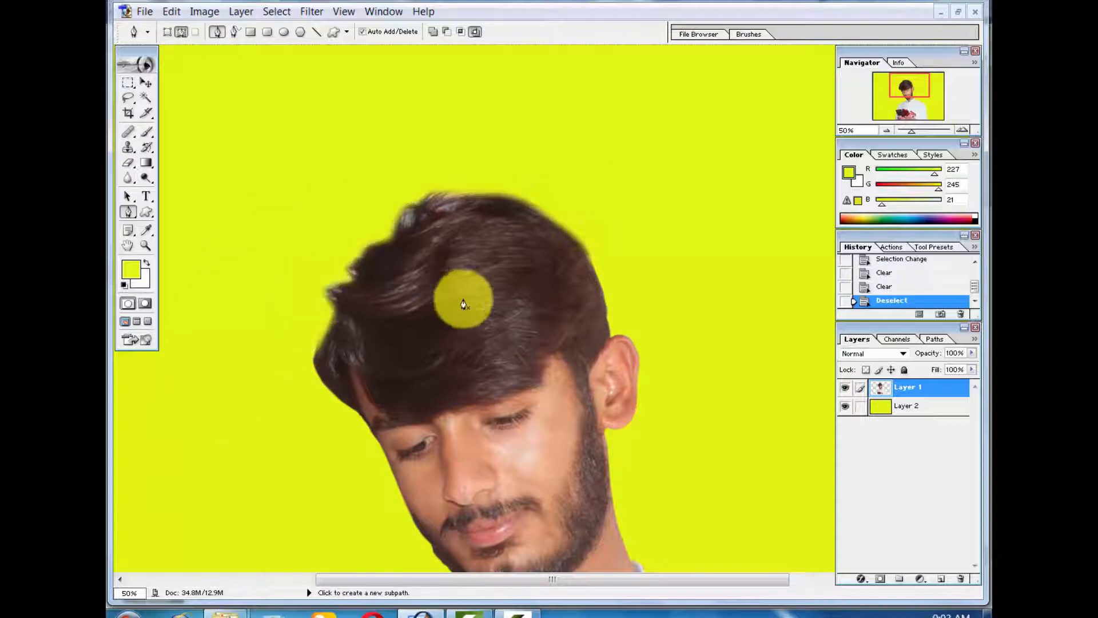
- Outline the rough hair edge beside the forehead with a Pen path, convert it to a selection, clear it, and deselect
scroll(502, 272, "up", 2)
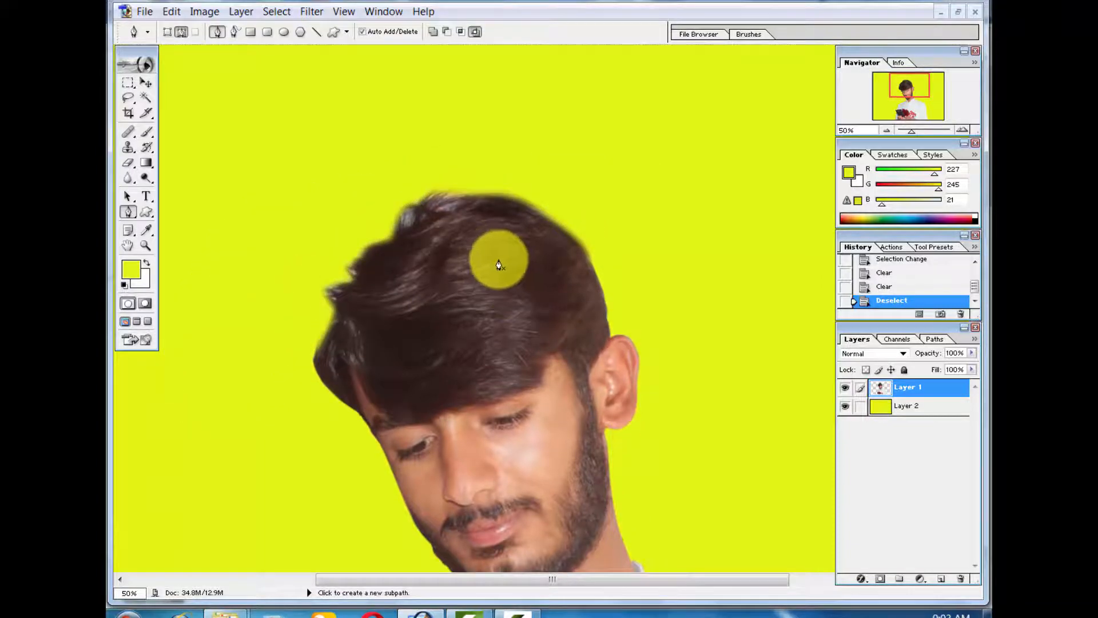
left_click(327, 328)
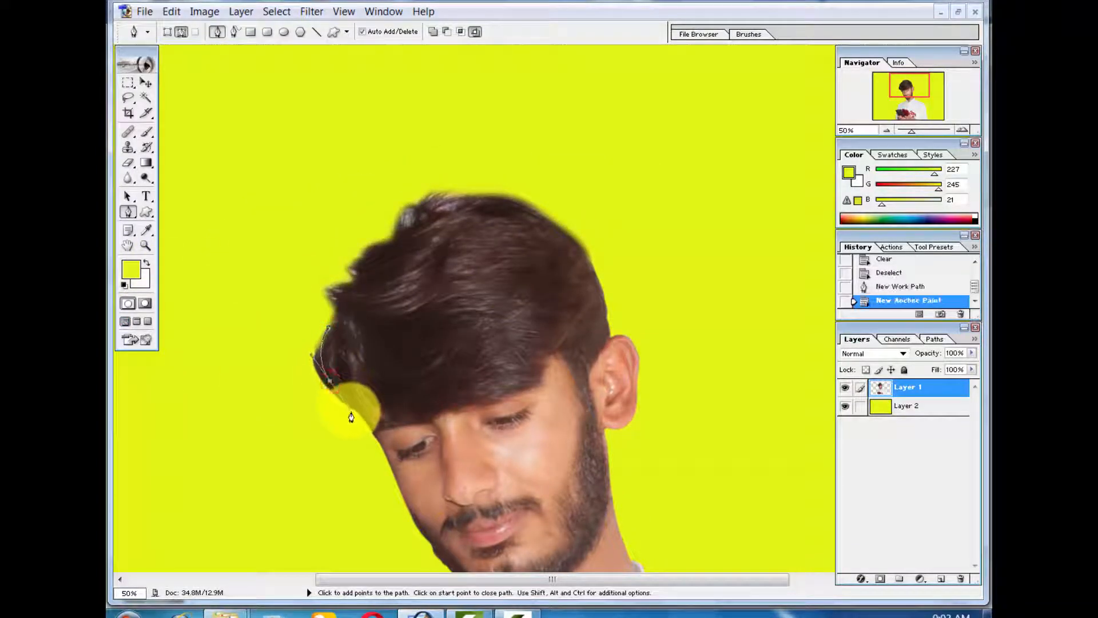
left_click(249, 382)
left_click(247, 333)
right_click(271, 339)
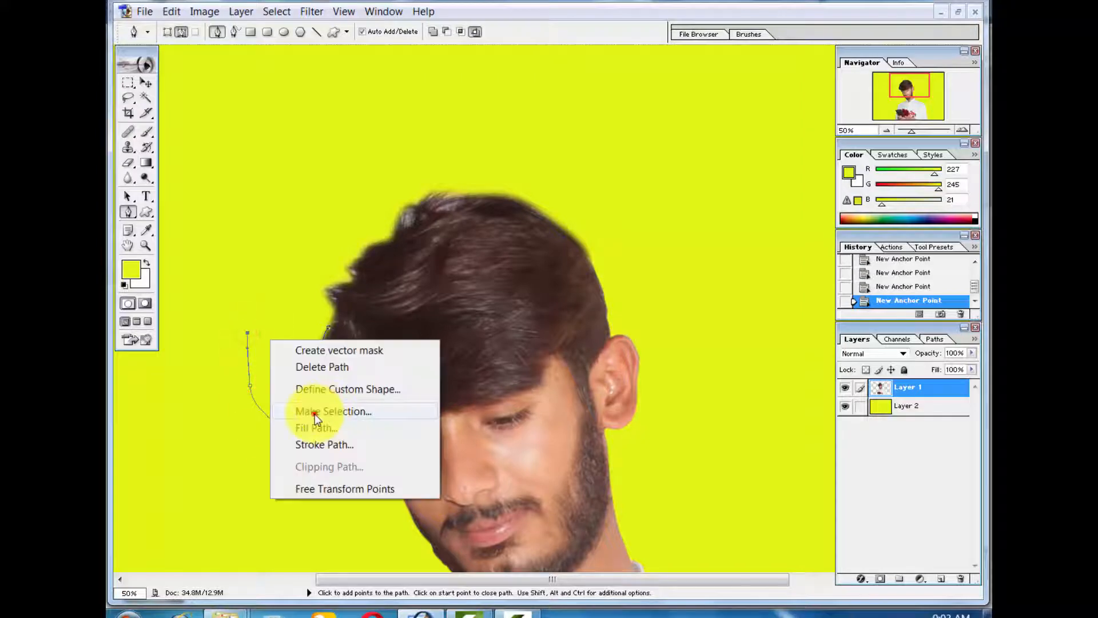
left_click(315, 413)
key("Return")
key("ctrl+d")
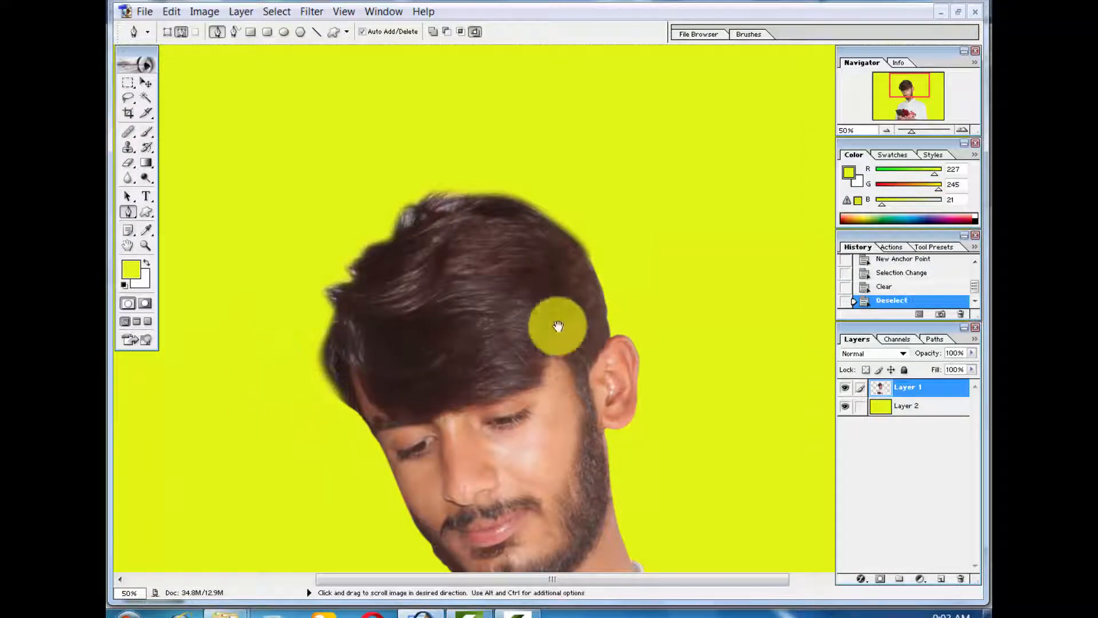
- Erase the background fringe along the front edge of the hair using a soft eraser brush of size 52
scroll(350, 355, "down", 2)
key("ctrl+plus")
key("ctrl+plus")
key("ctrl+plus")
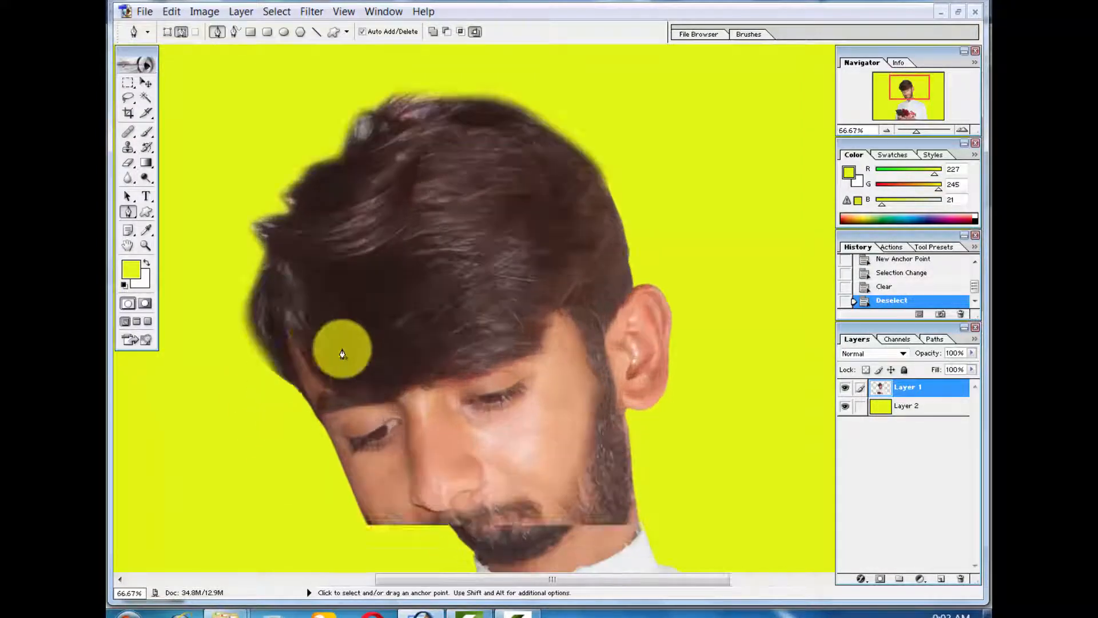
left_click_drag(243, 277, 727, 331)
left_click_drag(484, 293, 668, 190)
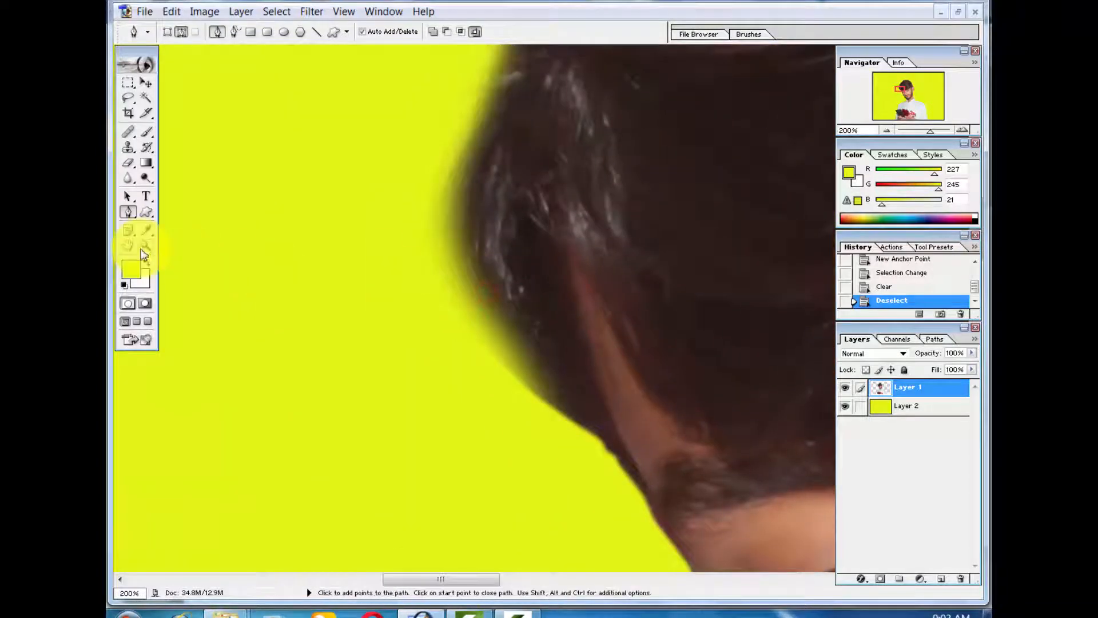
left_click(128, 163)
right_click(477, 355)
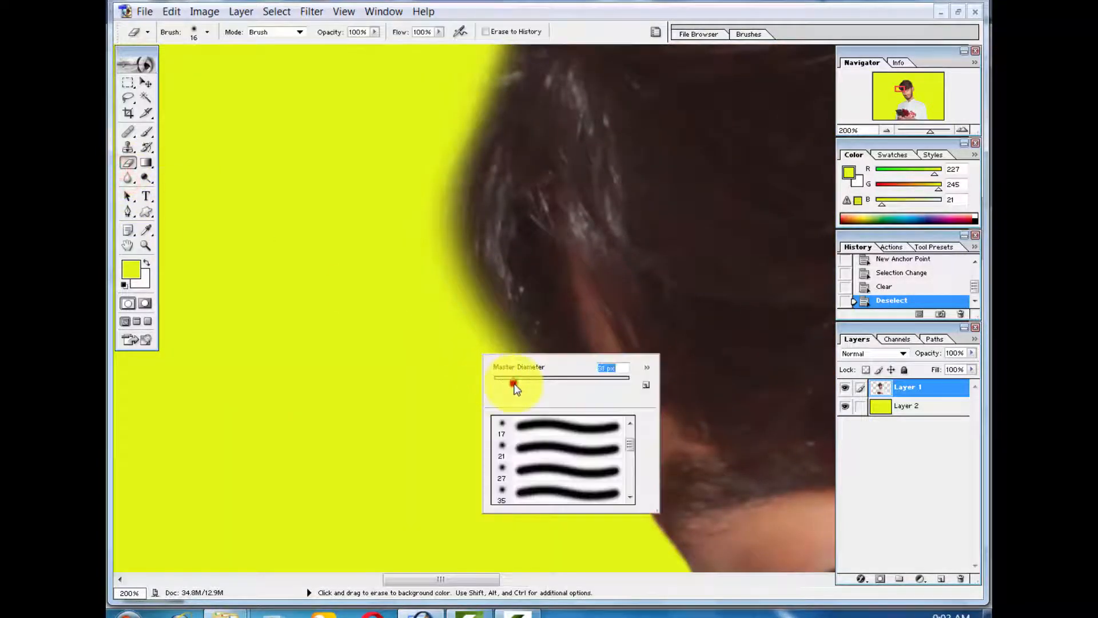
left_click(456, 350)
mouse_move(493, 382)
left_mouse_down()
mouse_move(529, 427)
mouse_move(541, 411)
mouse_move(522, 365)
left_mouse_up()
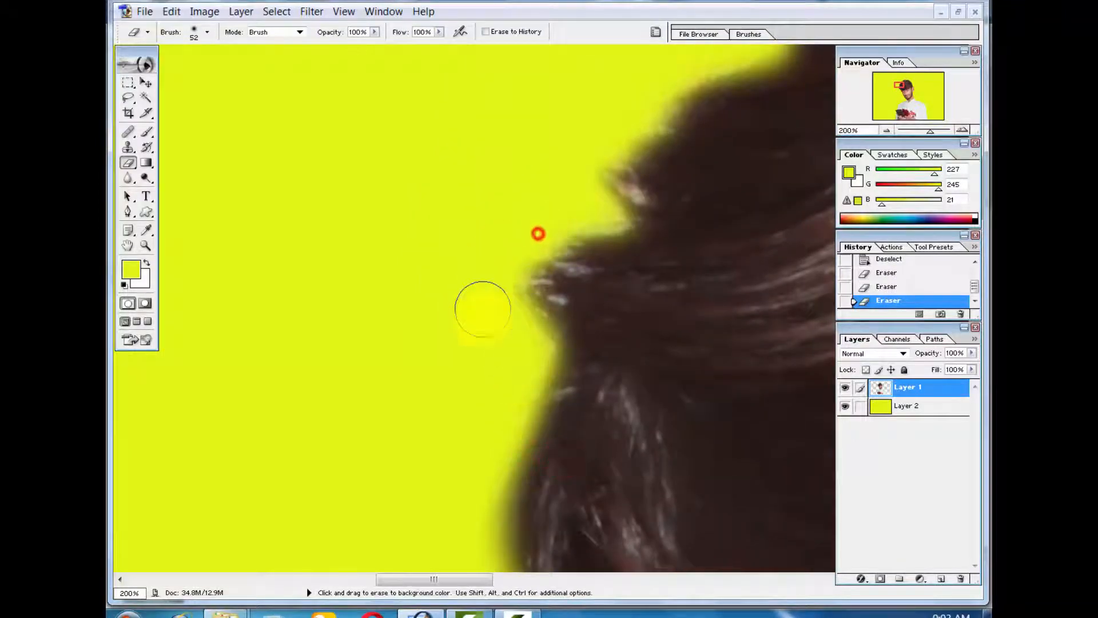
left_click_drag(474, 247, 338, 262)
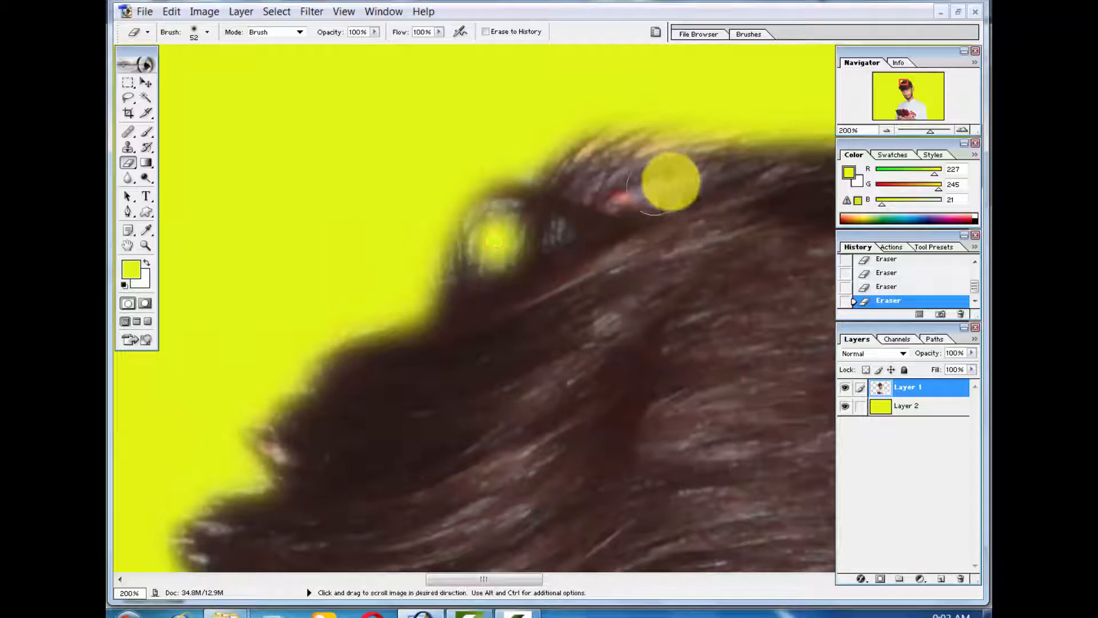
- Reduce the eraser brush size to 24 and undo the erasing inside the small hair curl
right_click(644, 183)
left_click(343, 117)
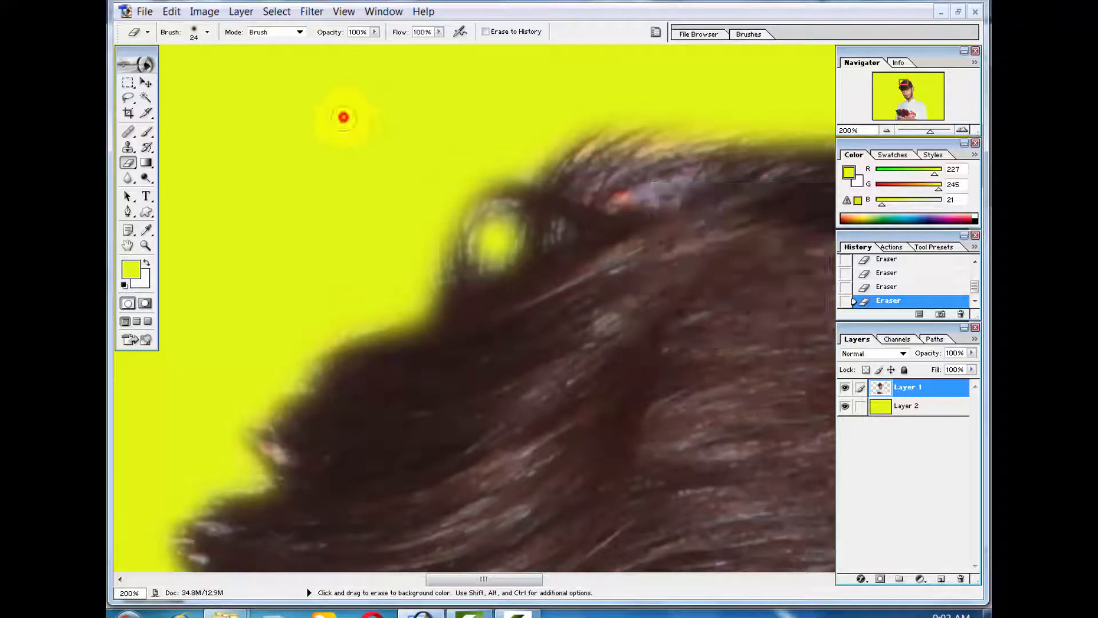
key("ctrl+z")
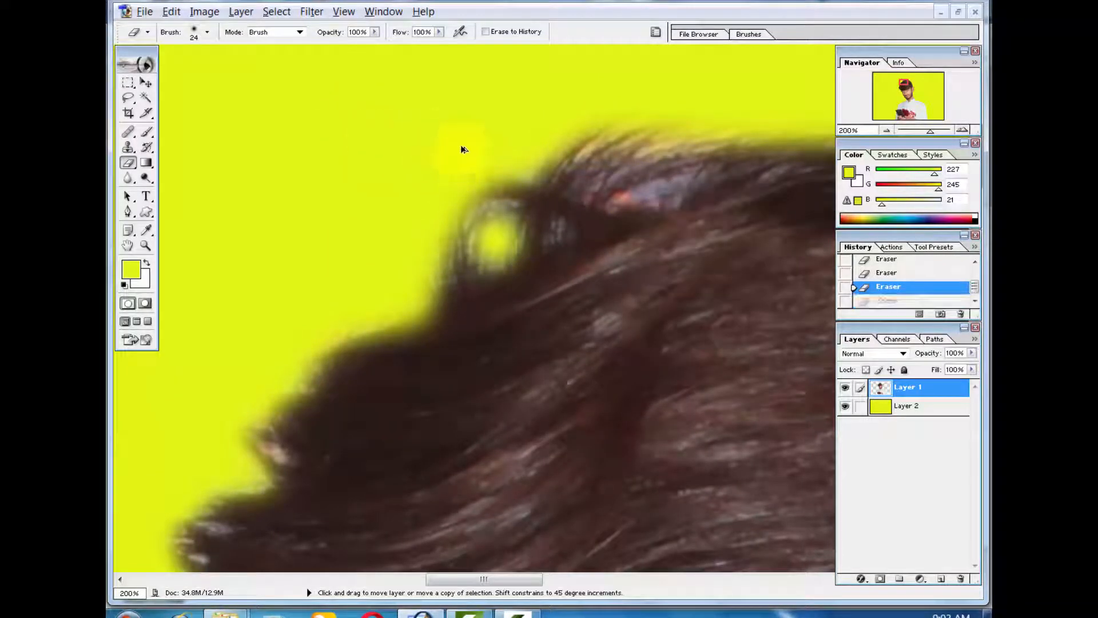
key("alt+ctrl+x")
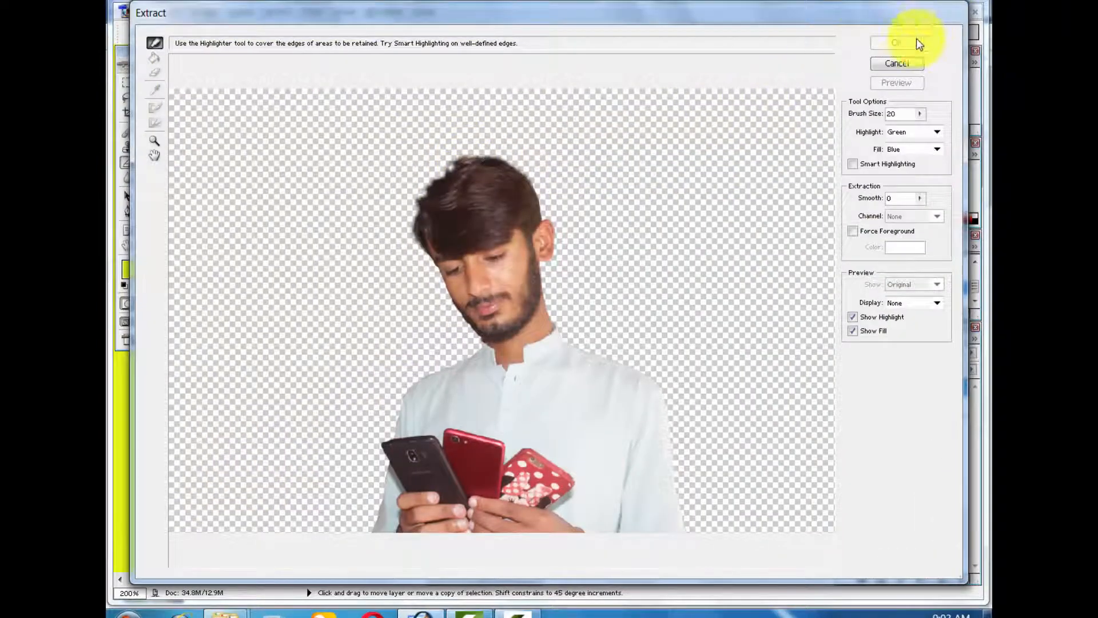
left_click(909, 61)
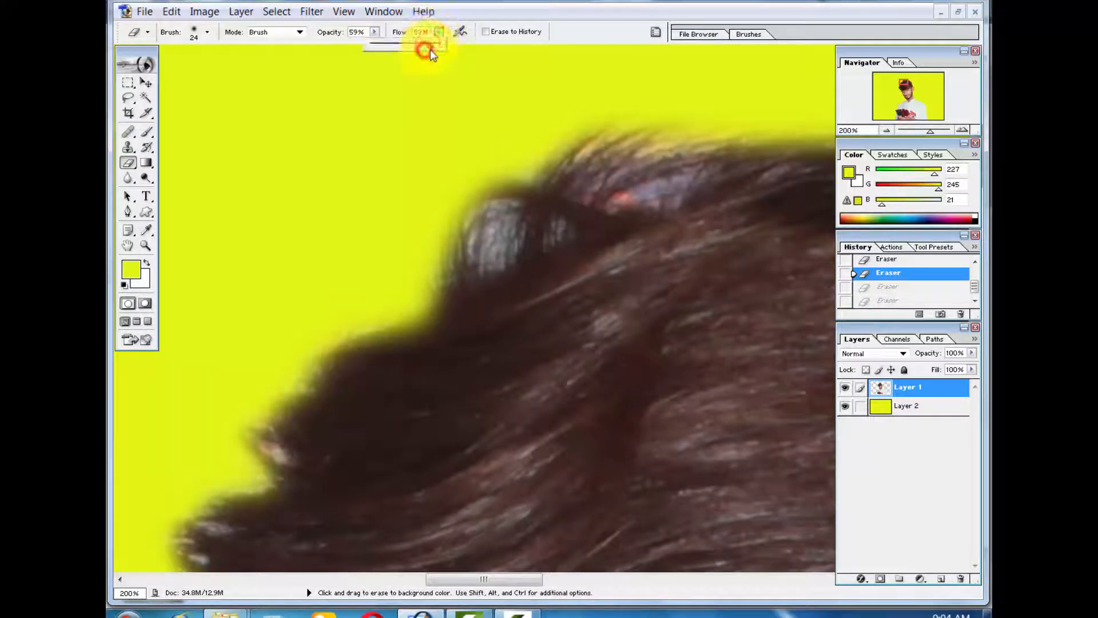
- Erase the grey remnants inside the curl and top hair strands at 48% opacity and 91% flow
left_click_drag(433, 51, 433, 50)
left_click(404, 87)
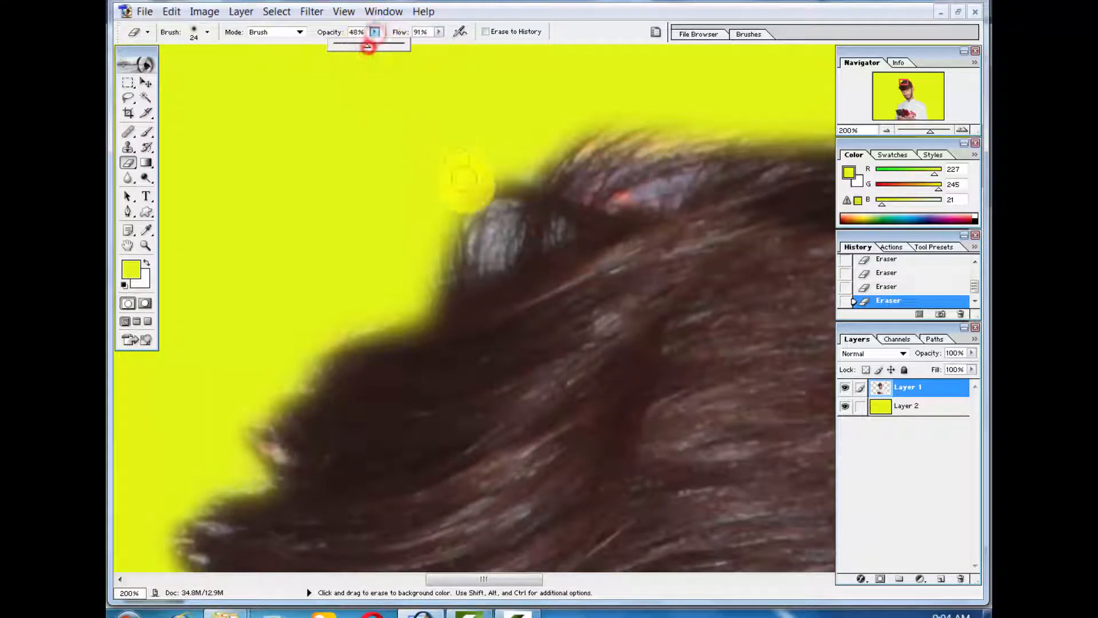
left_click(500, 235)
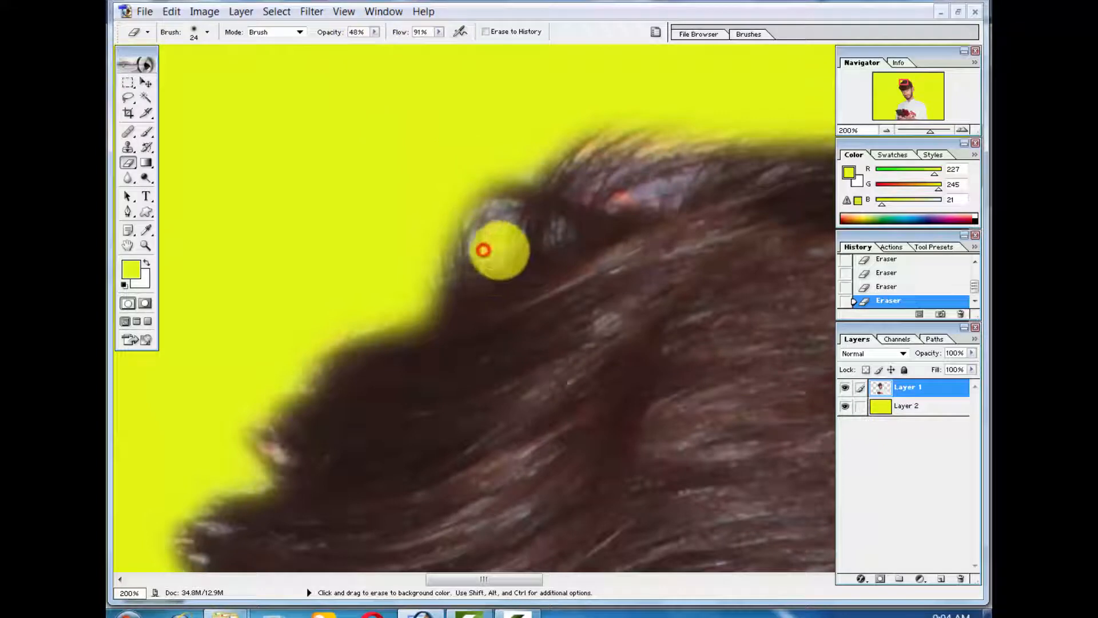
left_click(559, 228)
left_click(654, 184)
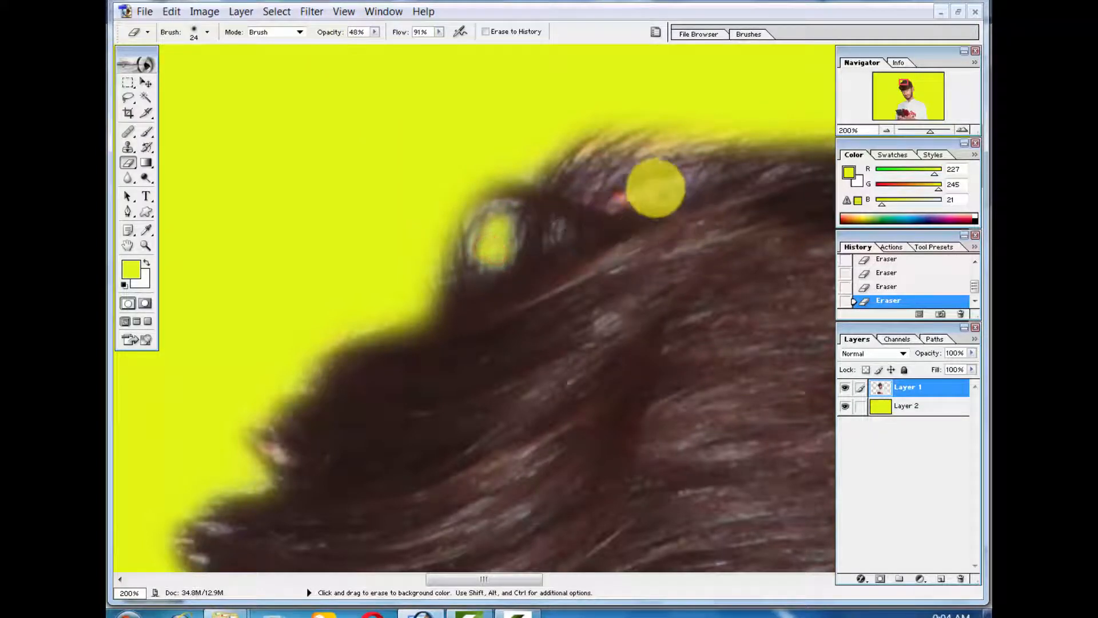
left_click(609, 203)
mouse_move(609, 203)
left_mouse_down()
mouse_move(593, 184)
mouse_move(681, 180)
mouse_move(469, 200)
mouse_move(597, 177)
left_mouse_up()
key("space")
key("space")
left_click(426, 176)
- Open the flower-hall photo 1 (26).JPG from the background folder and copy it into the portrait document as a layer
key("ctrl+minus")
key("ctrl+minus")
key("ctrl+minus")
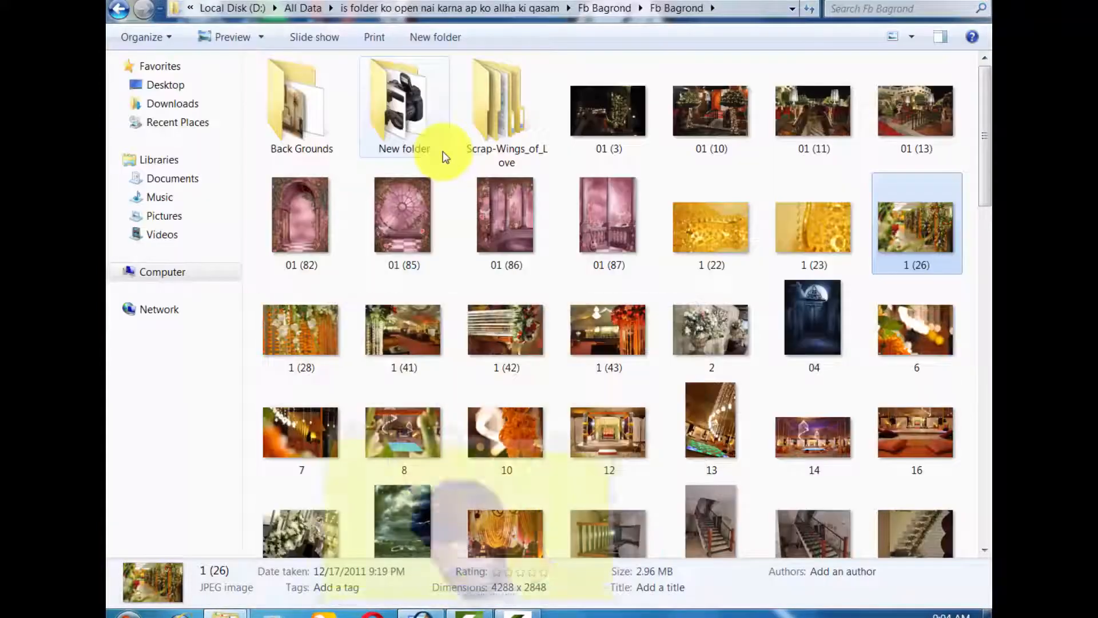
scroll(620, 486, "down", 1)
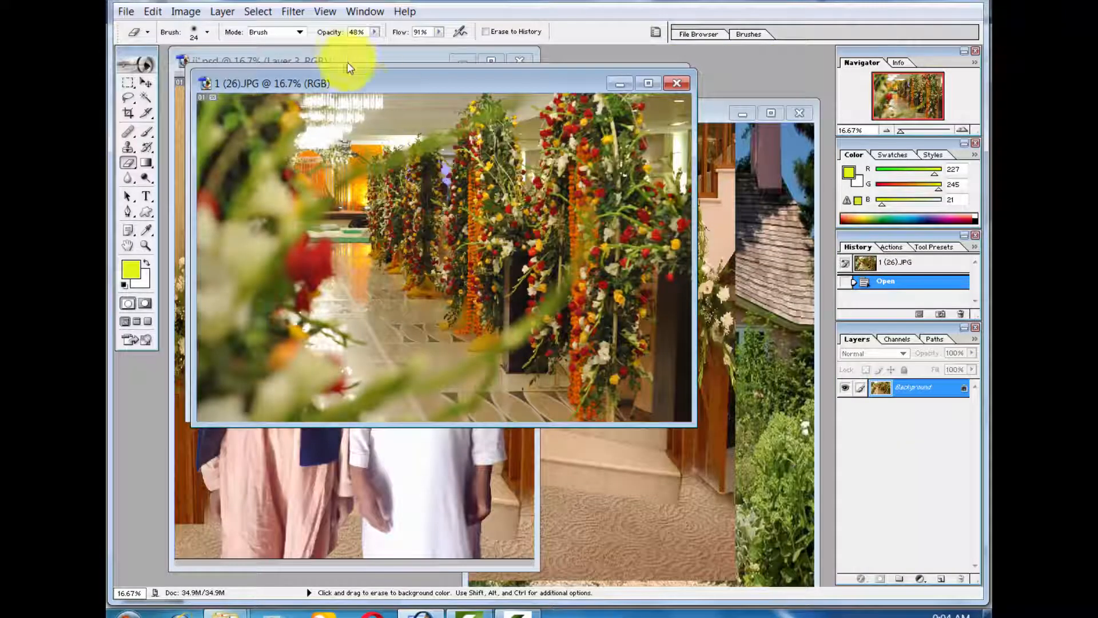
left_click_drag(358, 80, 707, 124)
left_click(145, 82)
left_click_drag(596, 225, 417, 172)
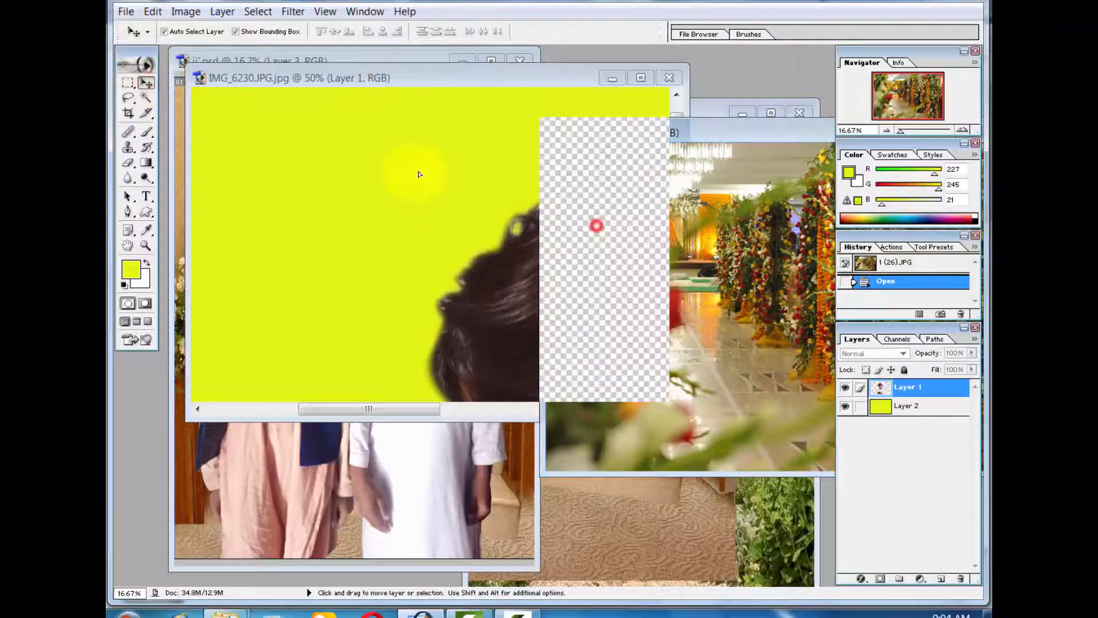
left_click(641, 78)
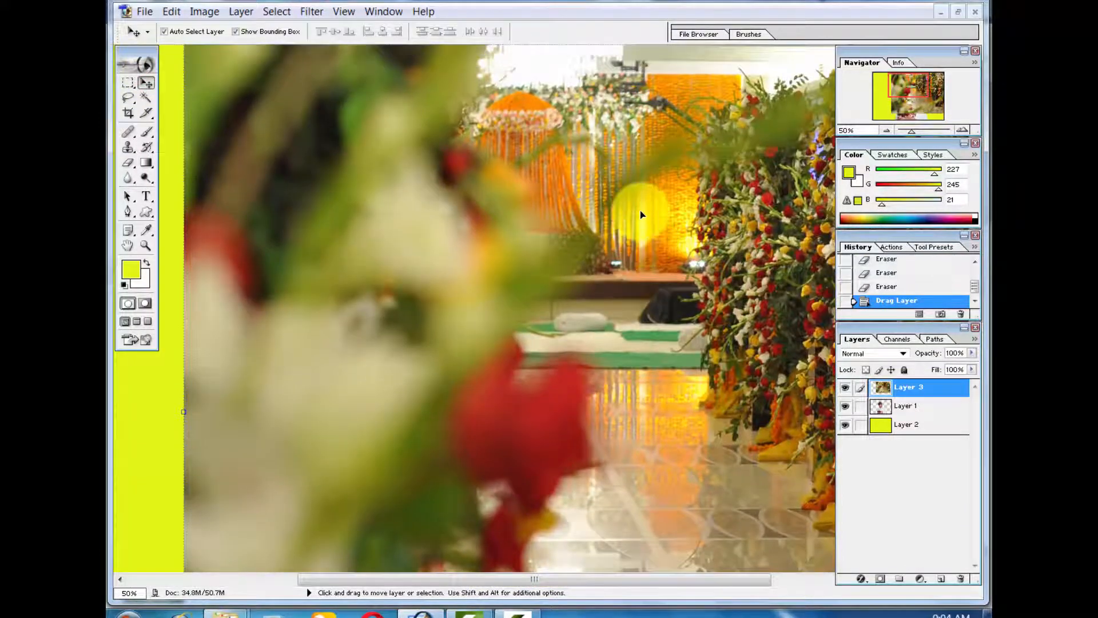
- Position the flower-hall photo to cover the canvas and place its layer directly beneath the man's layer
key("ctrl+minus")
key("ctrl+minus")
key("ctrl+minus")
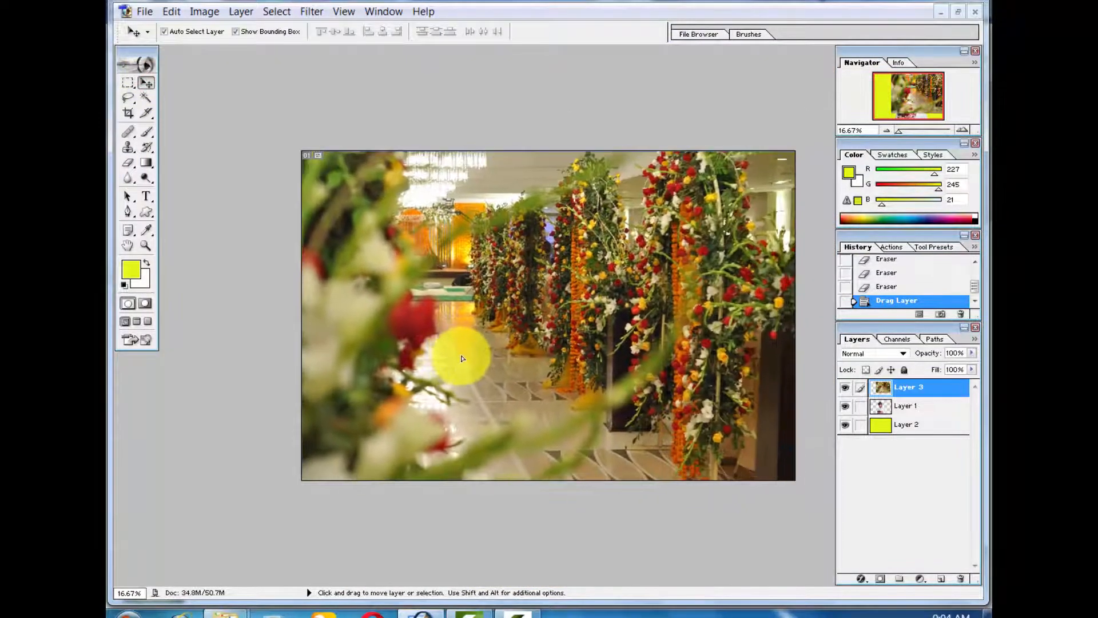
left_click_drag(462, 359, 463, 356)
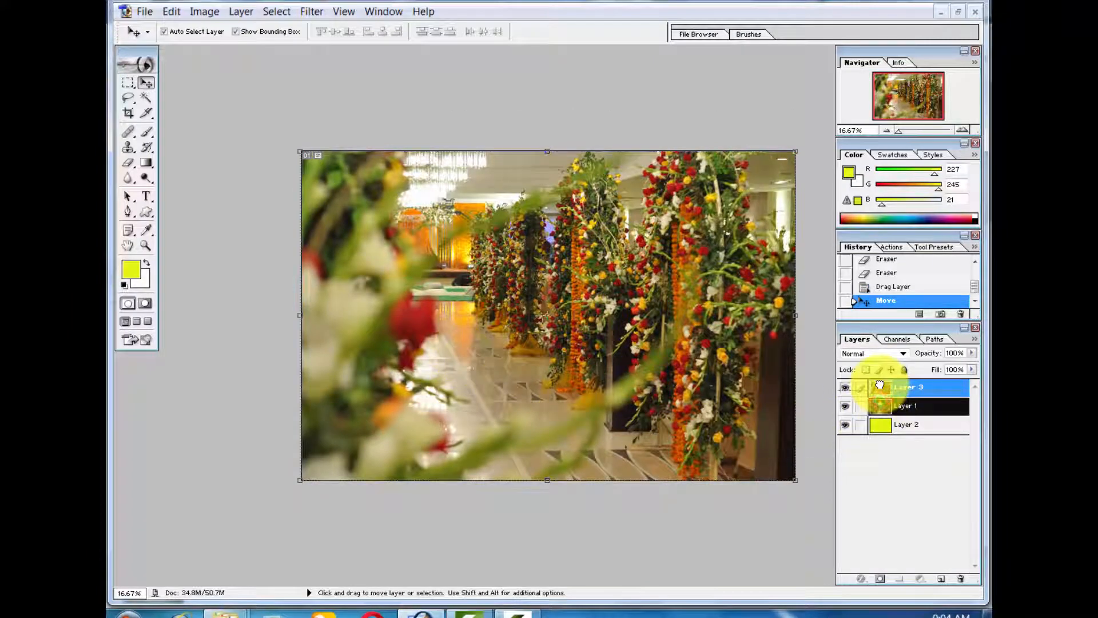
left_click_drag(880, 385, 880, 414)
key("ctrl+0")
- Tilt the man's cutout slightly, enlarge it, and move it down against the canvas's lower edge
left_click(570, 341)
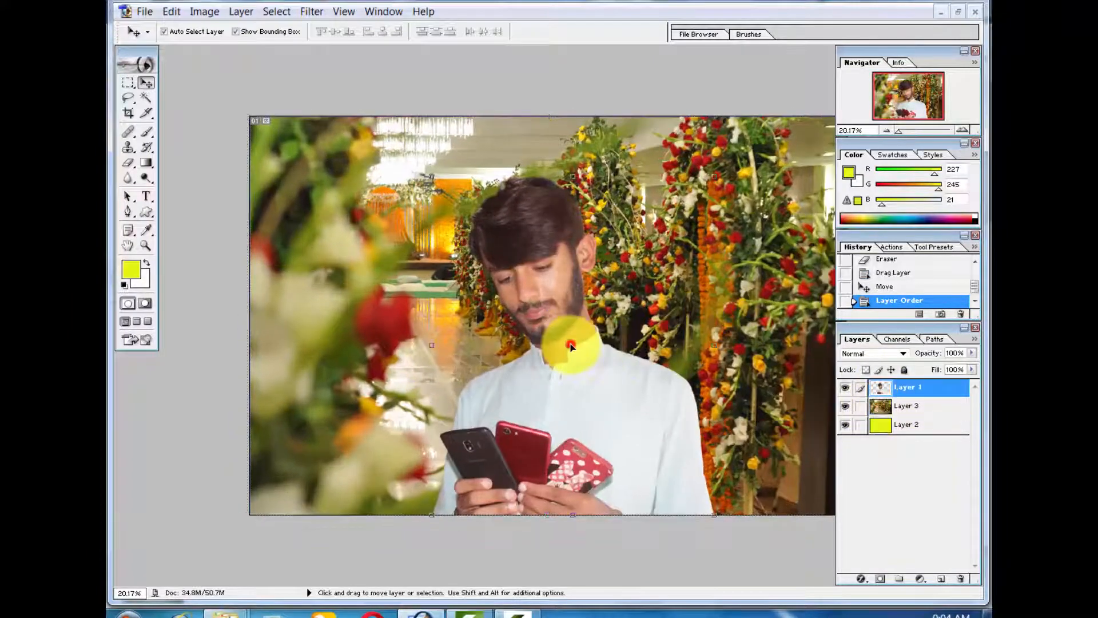
left_click_drag(490, 166, 501, 159)
key("Return")
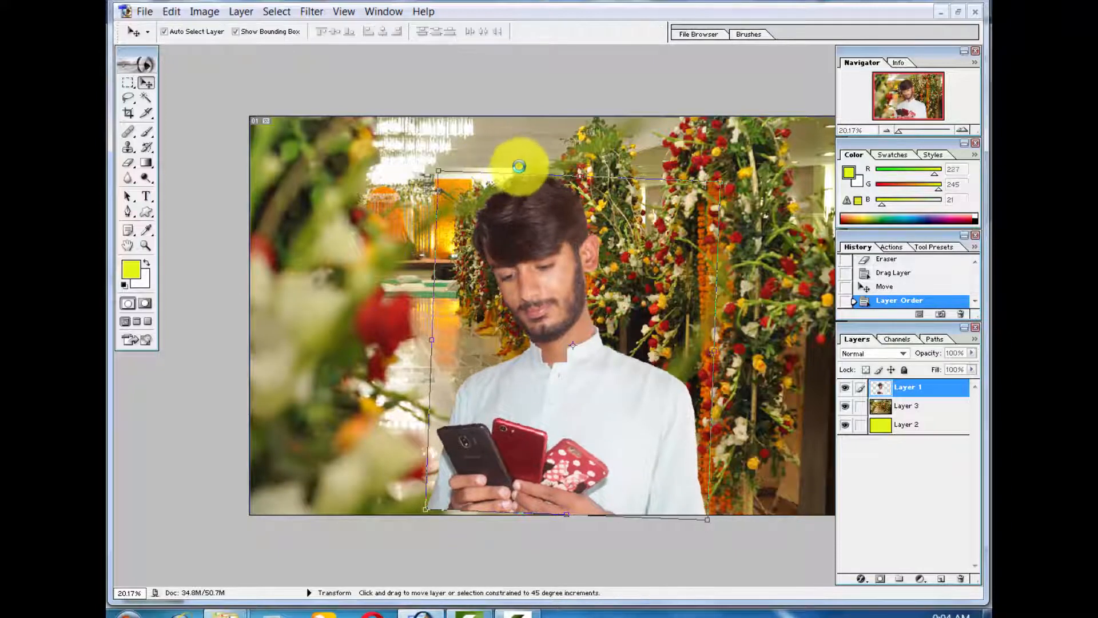
left_click_drag(428, 174, 403, 147)
double_click(511, 282)
mouse_move(511, 281)
left_mouse_down()
mouse_move(503, 275)
mouse_move(497, 287)
mouse_move(517, 297)
left_mouse_up()
- Examine the man's face and hair edges up close against the flower background
scroll(517, 297, "down", 1)
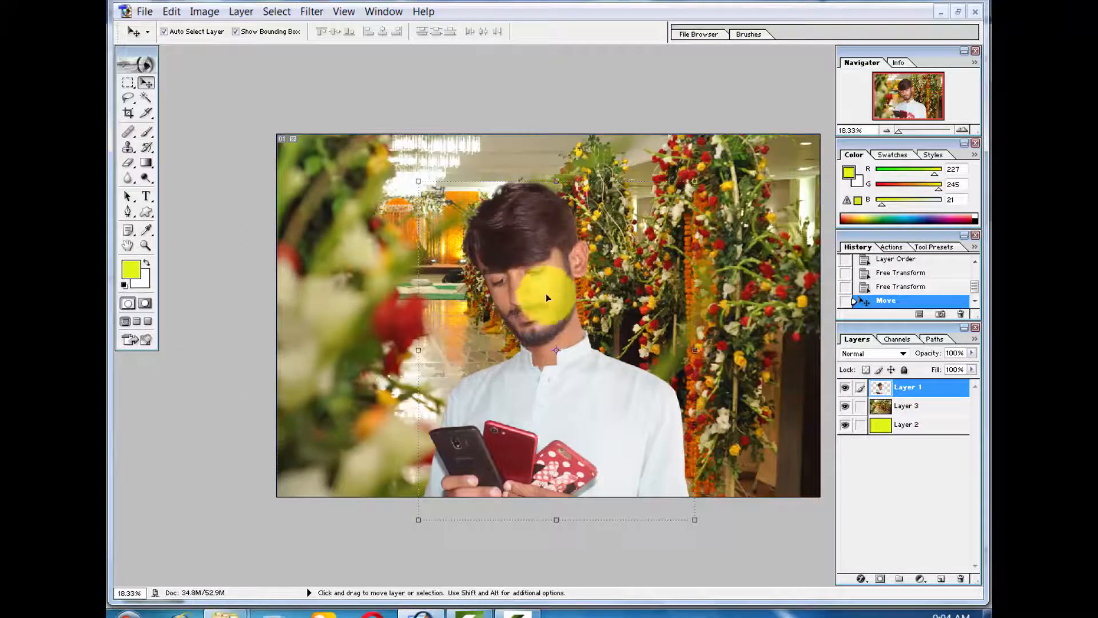
scroll(572, 329, "up", 3)
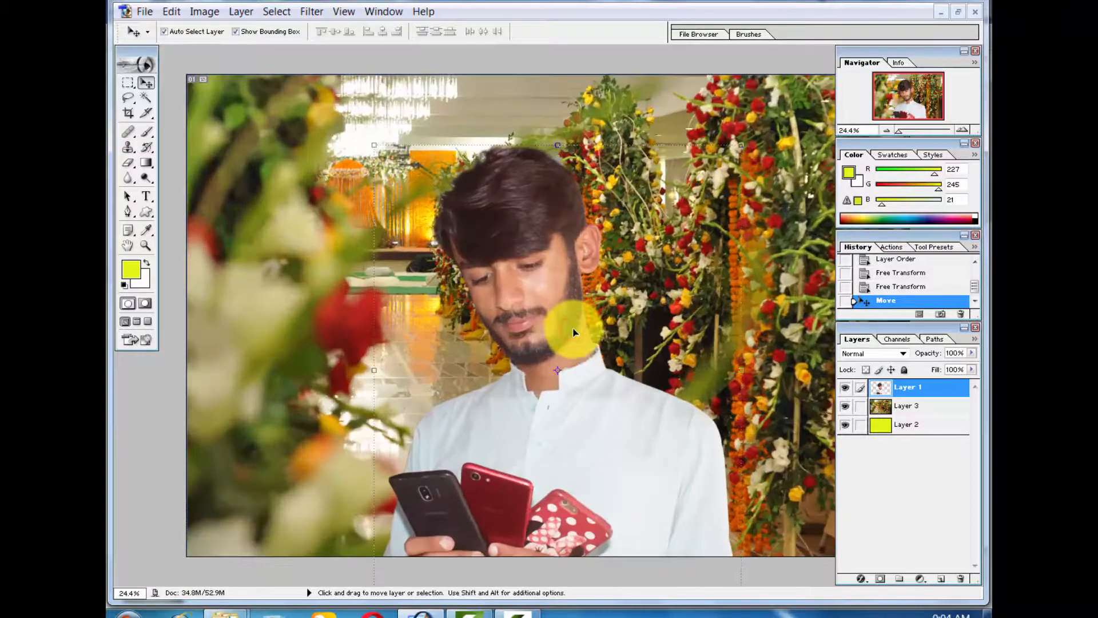
scroll(573, 342, "down", 2)
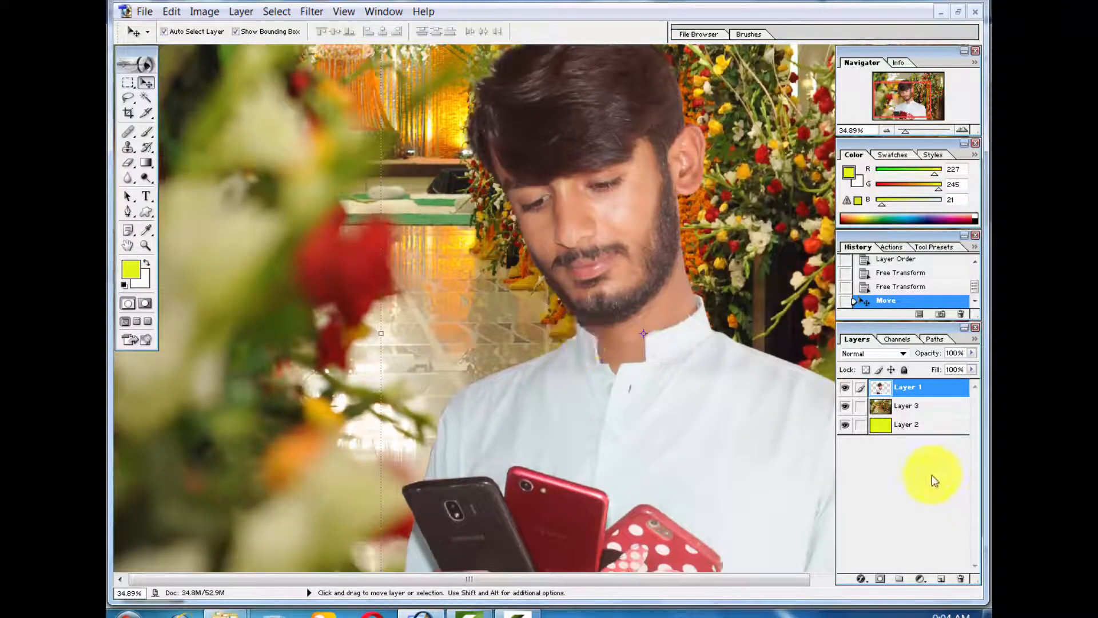
key("ctrl+plus")
key("ctrl+plus")
left_click_drag(641, 371, 574, 414)
left_click_drag(508, 356, 531, 390)
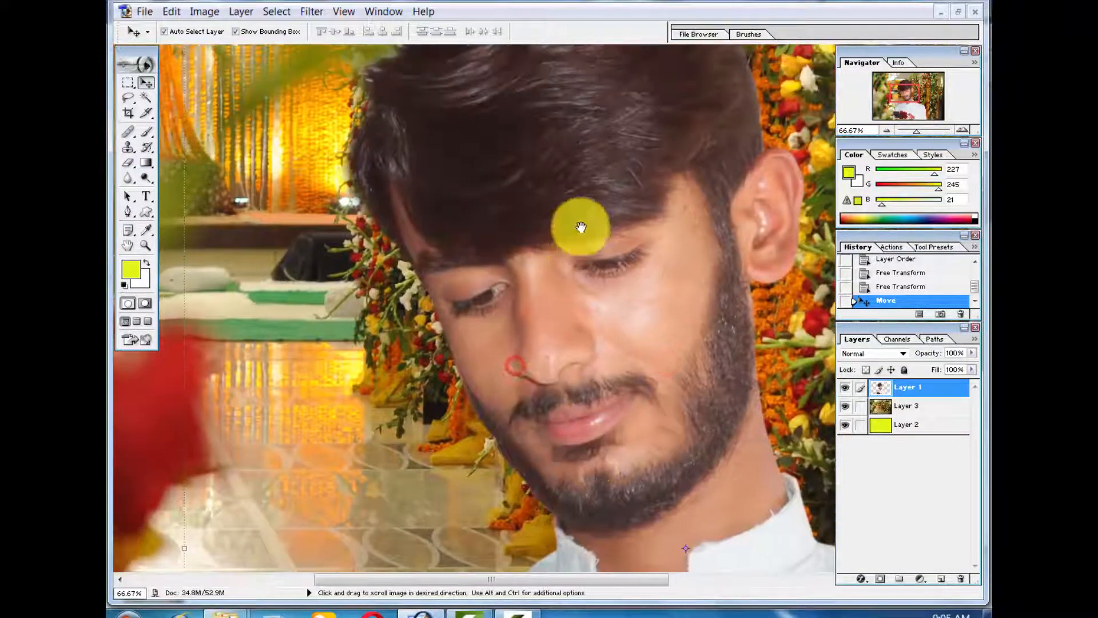
left_click_drag(581, 228, 575, 288)
- Duplicate the man's layer and set the foreground colour to a light skin tone sampled from his face (R 239, G 202, B 186)
key("ctrl+j")
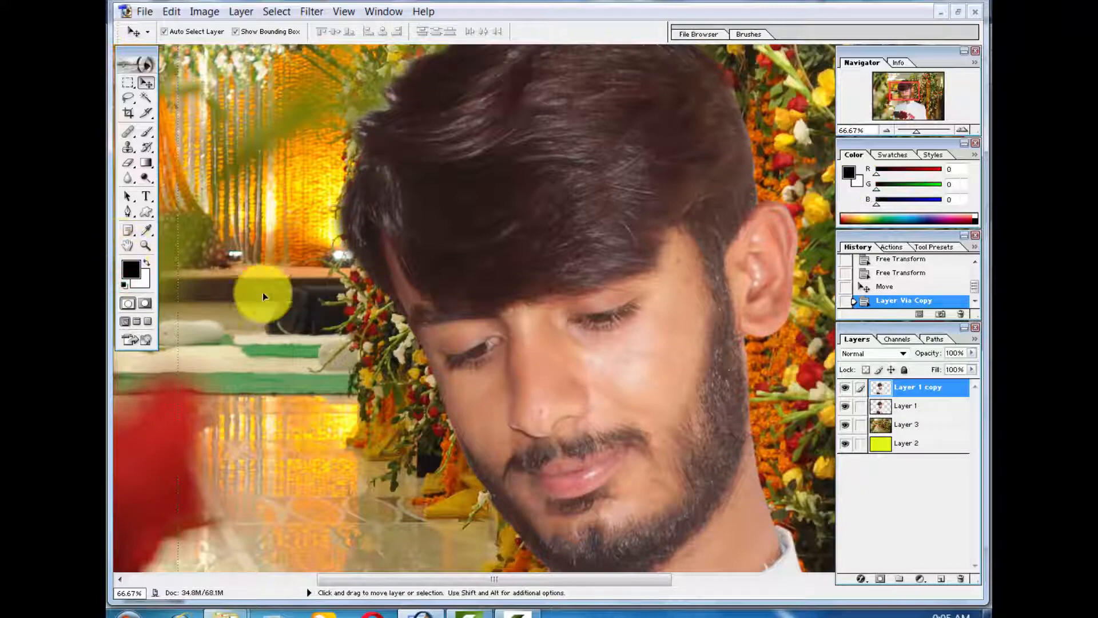
left_click(130, 269)
left_click(599, 357)
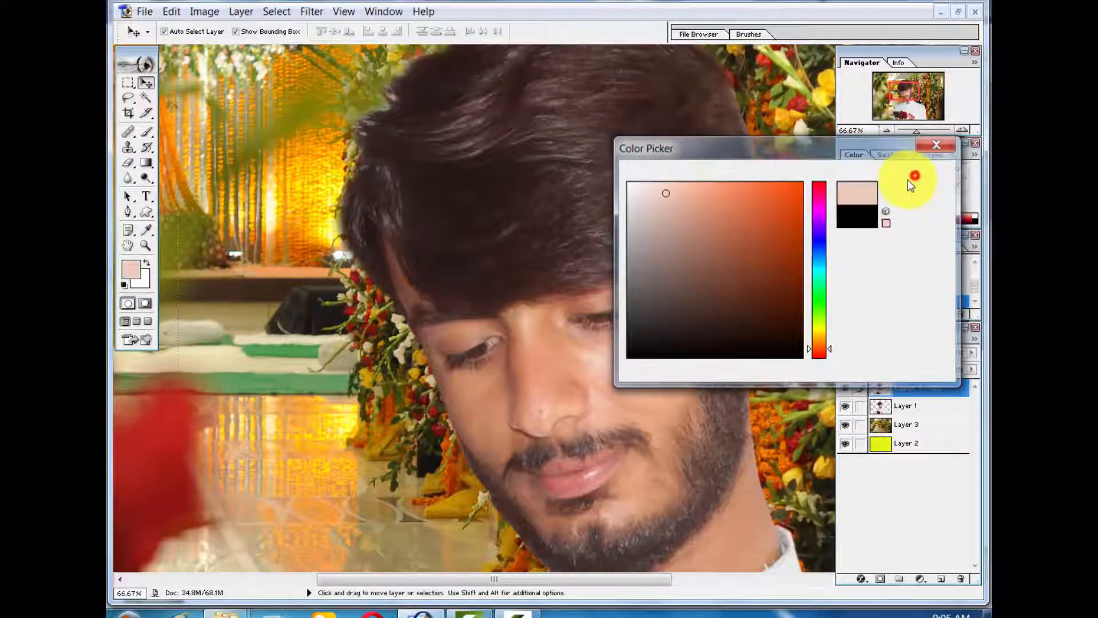
left_click(924, 172)
- Add a new empty layer above the man's duplicated layer for work at the hairline
key("ctrl+plus")
key("ctrl+plus")
left_click_drag(214, 247, 646, 190)
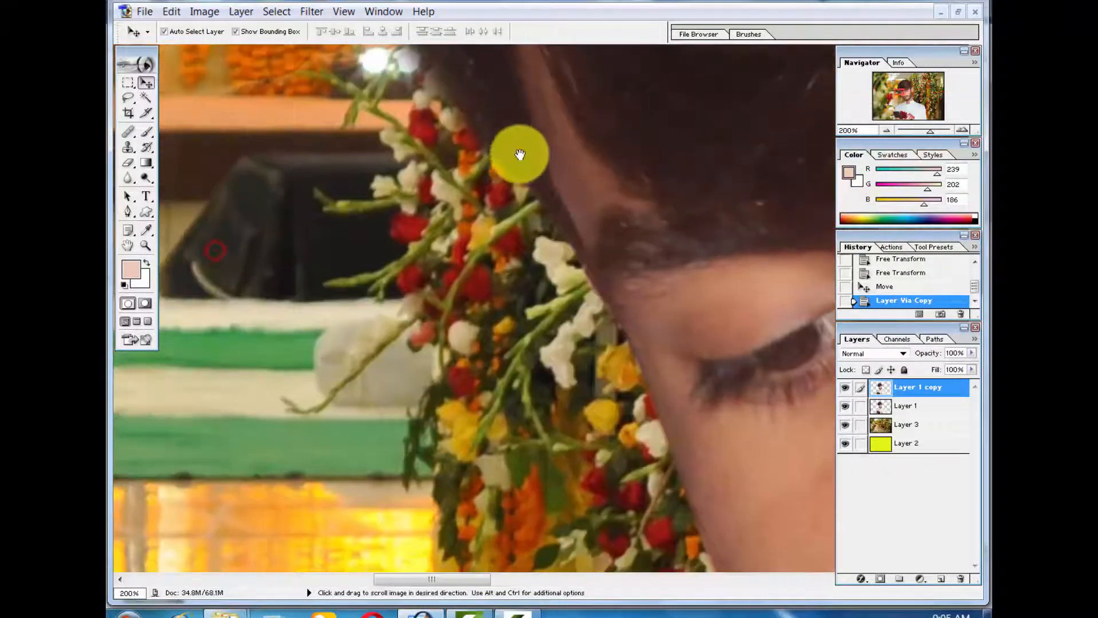
left_click_drag(521, 148, 480, 303)
left_click(129, 165)
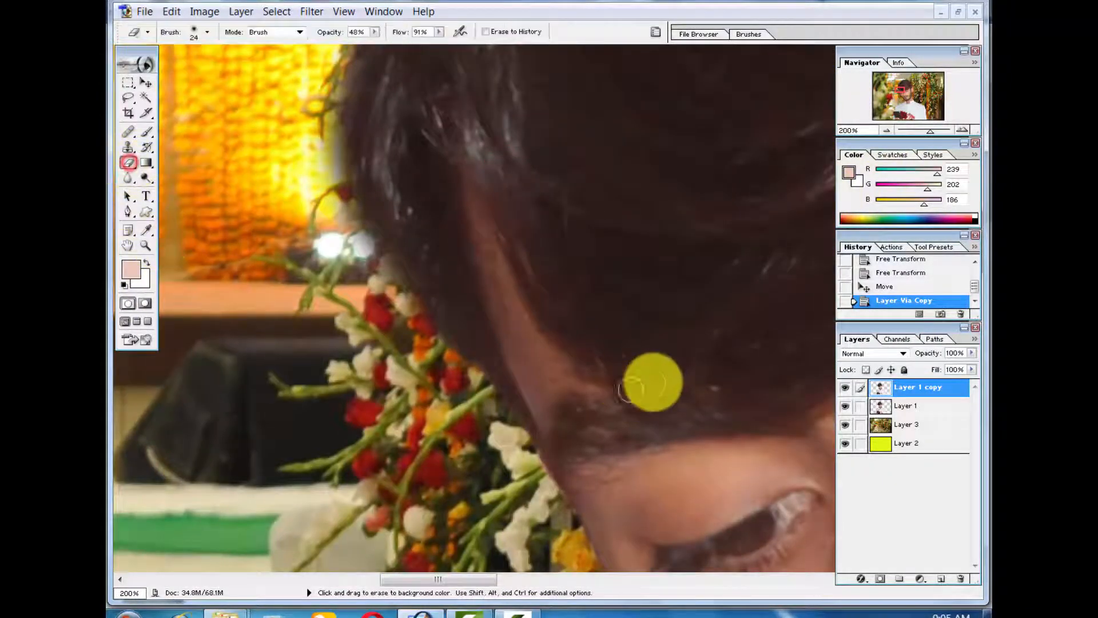
left_click(941, 578)
left_click_drag(474, 240, 529, 355)
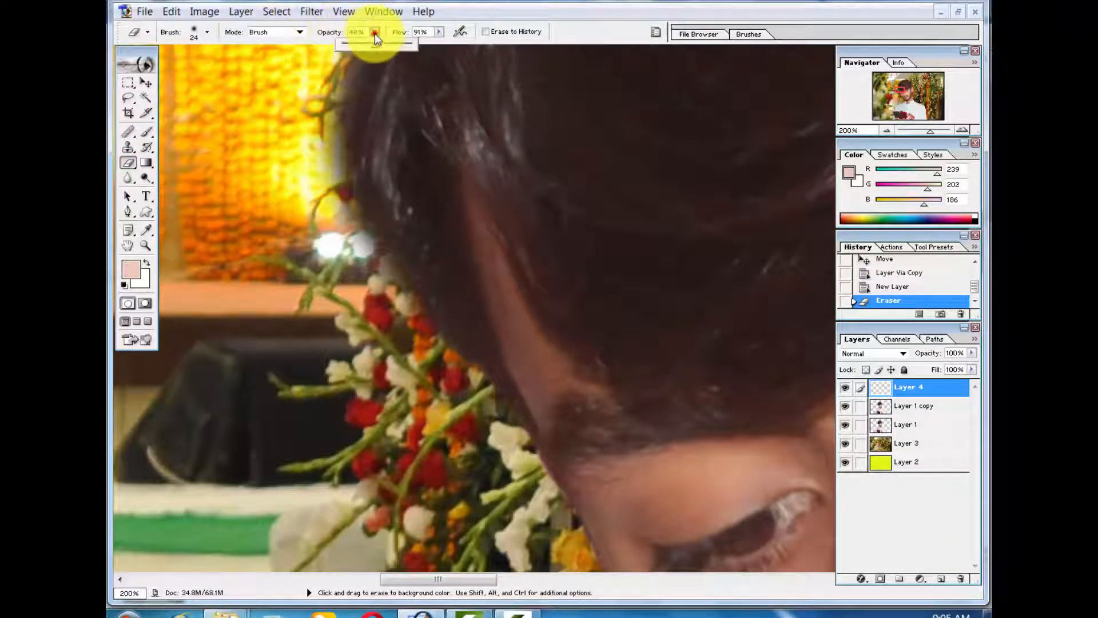
left_click_drag(396, 56, 441, 53)
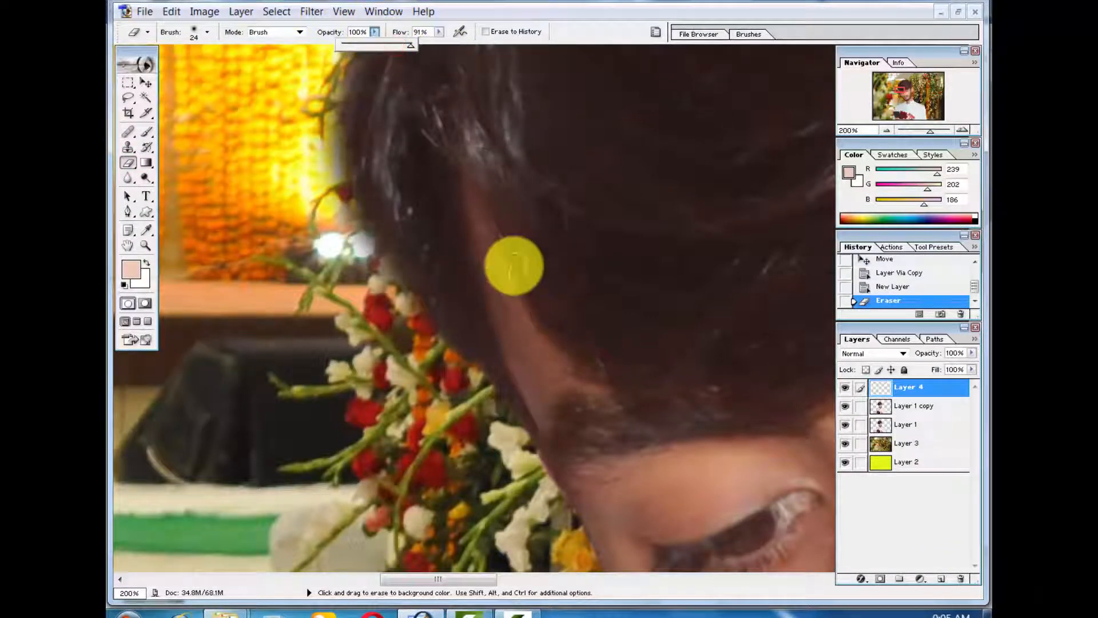
left_click(506, 273)
- Paint the light skin tone over the narrow skin strip beside the fringe with a 38-pixel brush at 32% opacity
left_click(147, 136)
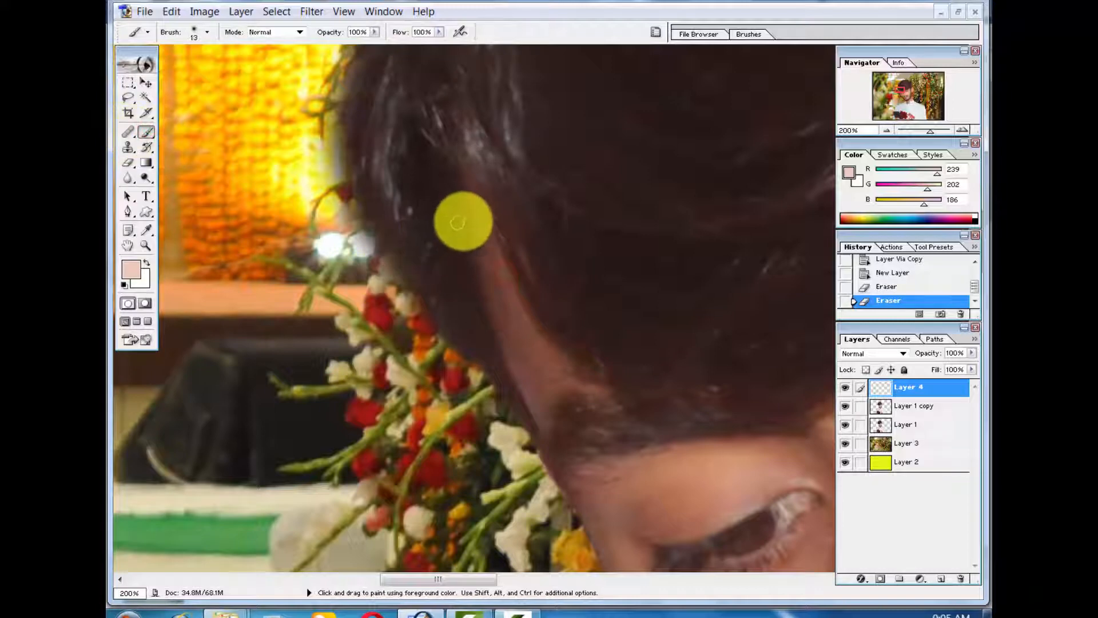
right_click(502, 254)
mouse_move(465, 200)
left_mouse_down()
mouse_move(500, 255)
mouse_move(547, 373)
left_mouse_up()
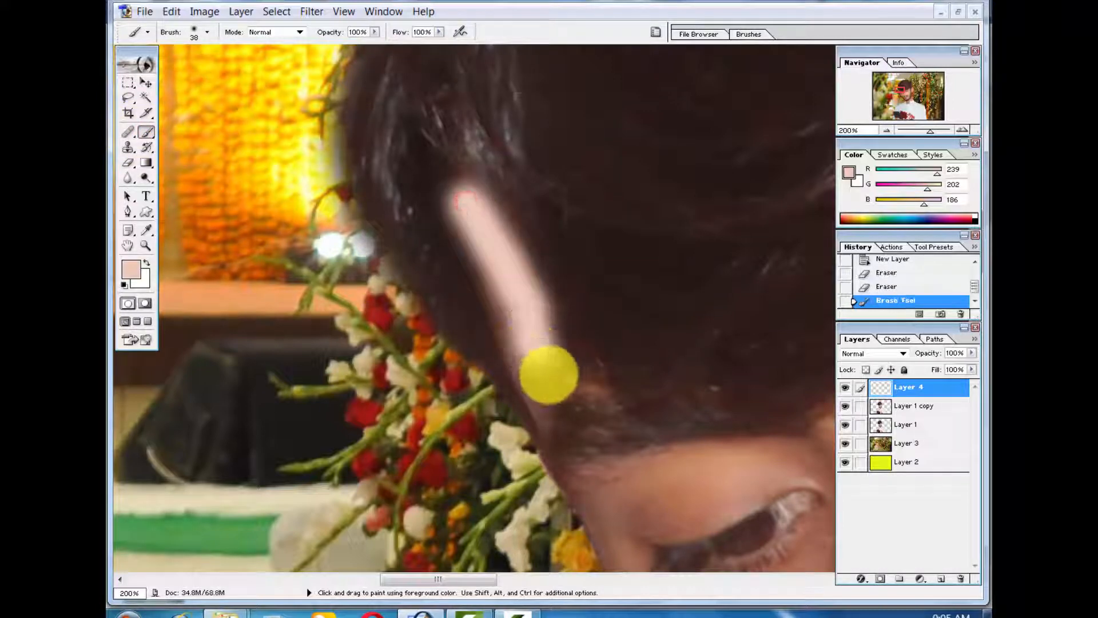
key("ctrl+z")
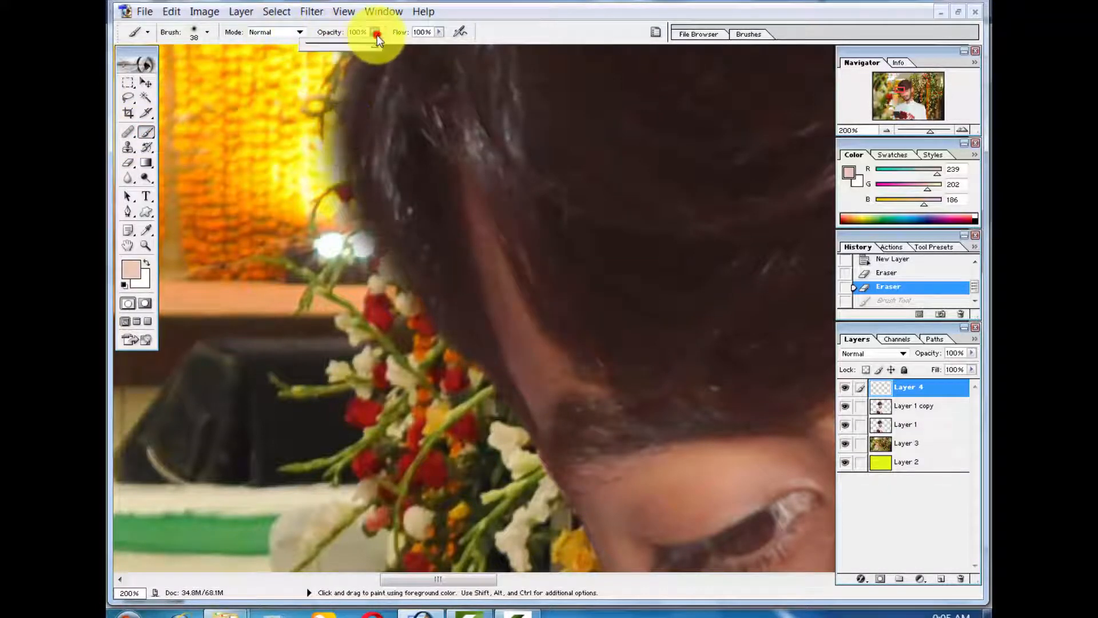
left_click_drag(339, 56, 329, 55)
mouse_move(479, 257)
left_mouse_down()
mouse_move(474, 243)
mouse_move(549, 366)
mouse_move(362, 238)
left_mouse_up()
mouse_move(416, 317)
left_mouse_down()
mouse_move(539, 310)
mouse_move(448, 346)
mouse_move(528, 324)
mouse_move(398, 325)
mouse_move(391, 384)
mouse_move(383, 338)
mouse_move(426, 418)
left_mouse_up()
- Brighten the man's face, including the chin and the skin around his mouth, with translucent skin-tone brush strokes
key("ctrl+minus")
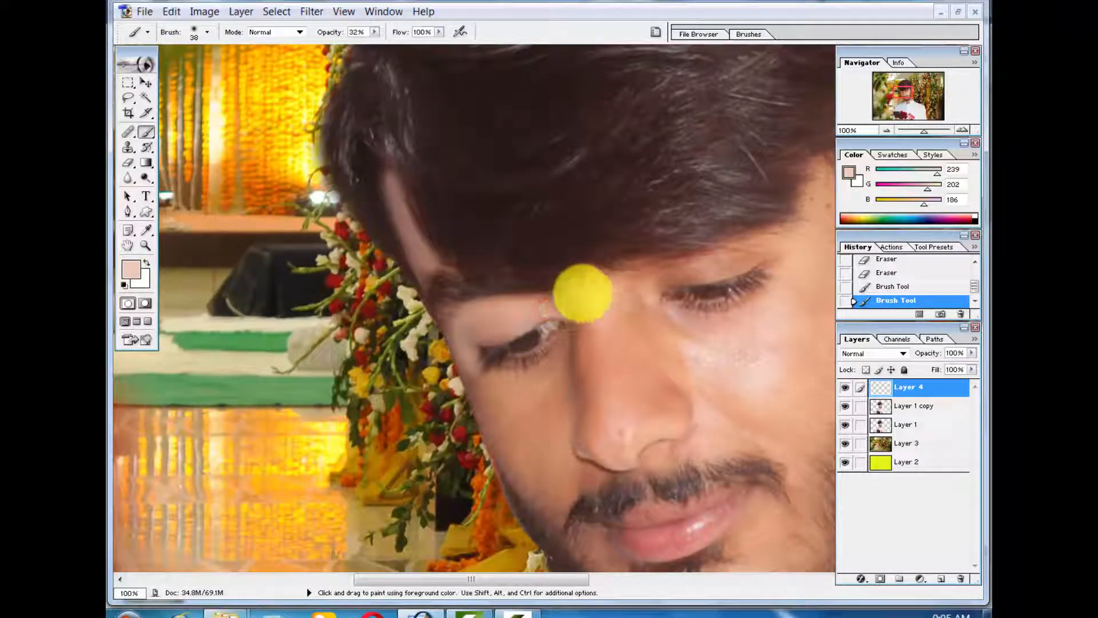
mouse_move(745, 268)
left_mouse_down()
mouse_move(574, 271)
mouse_move(615, 242)
left_mouse_up()
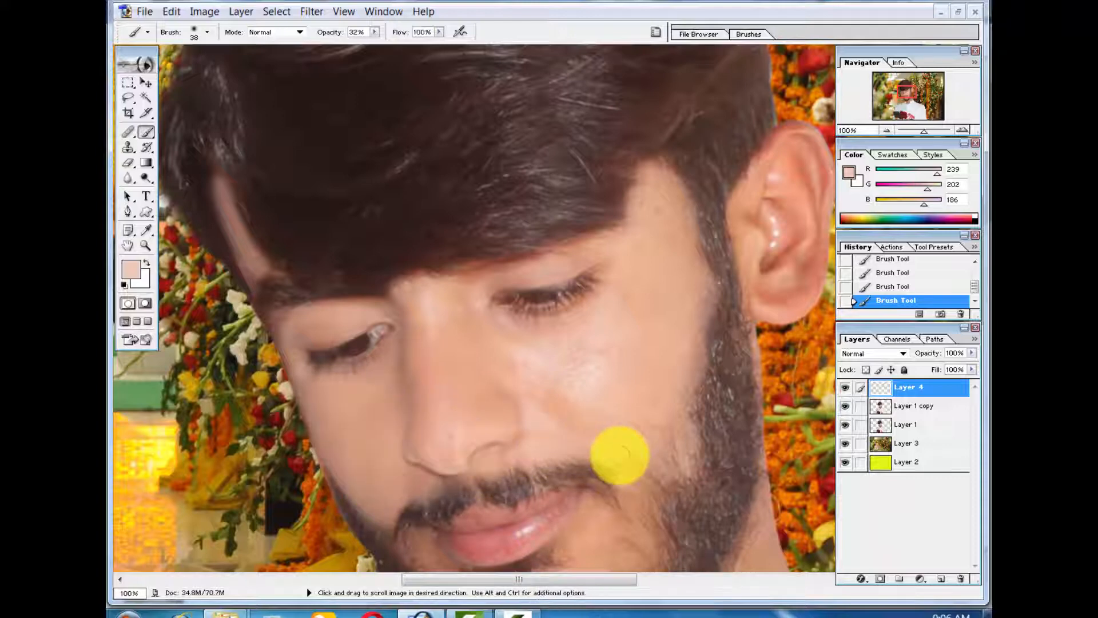
left_click_drag(621, 455, 610, 297)
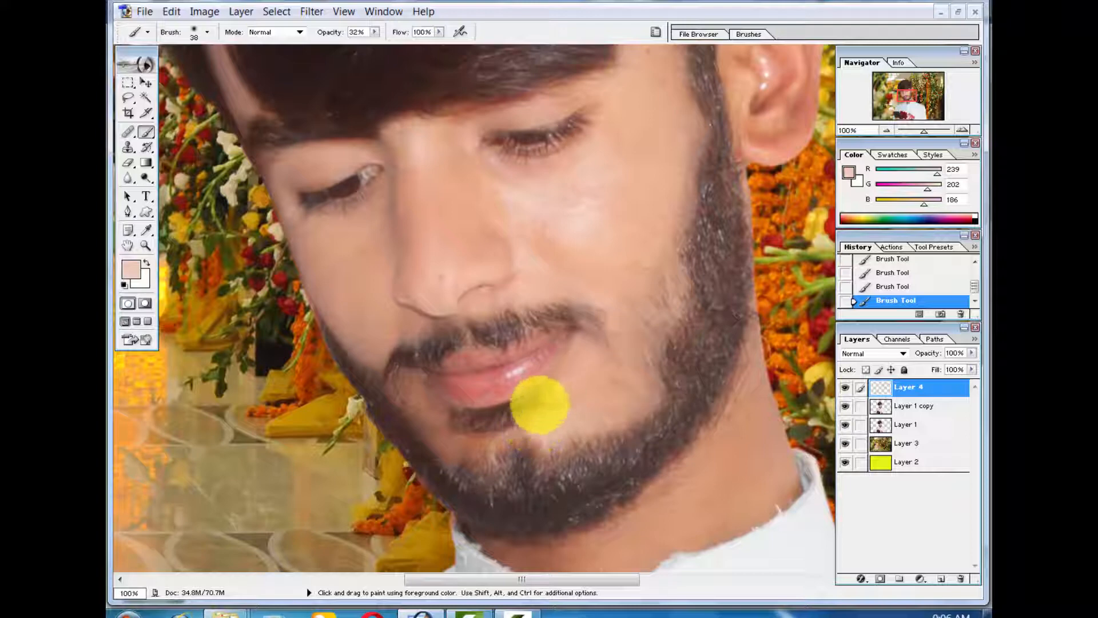
mouse_move(480, 438)
left_mouse_down()
mouse_move(539, 436)
mouse_move(483, 452)
mouse_move(458, 442)
left_mouse_up()
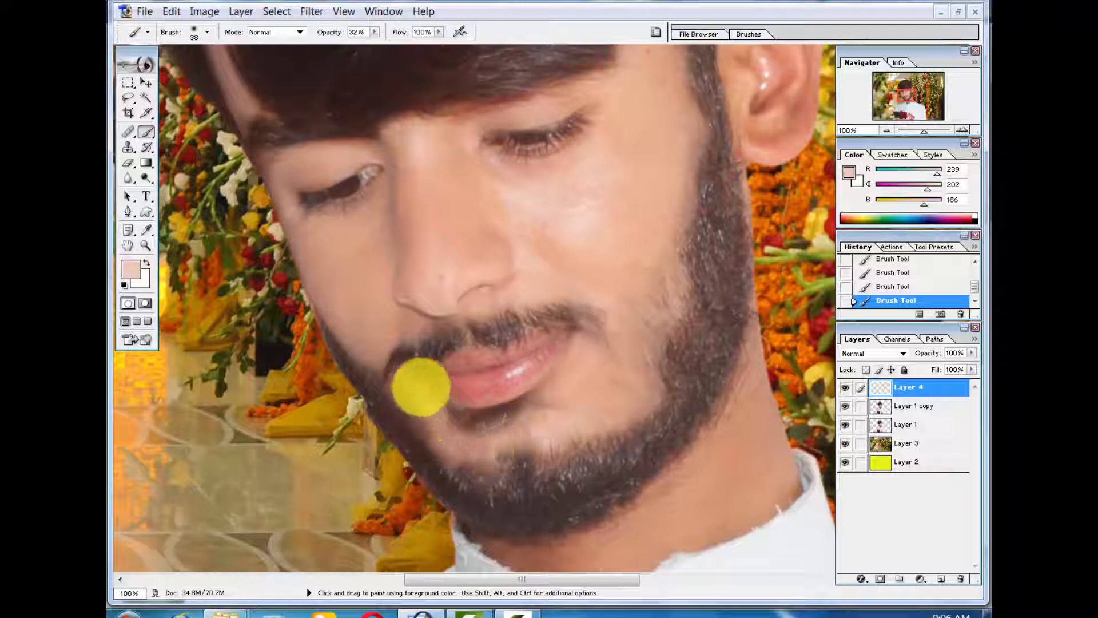
mouse_move(421, 387)
left_mouse_down()
mouse_move(437, 428)
mouse_move(385, 385)
mouse_move(489, 446)
mouse_move(542, 452)
mouse_move(448, 446)
mouse_move(461, 466)
mouse_move(547, 453)
left_mouse_up()
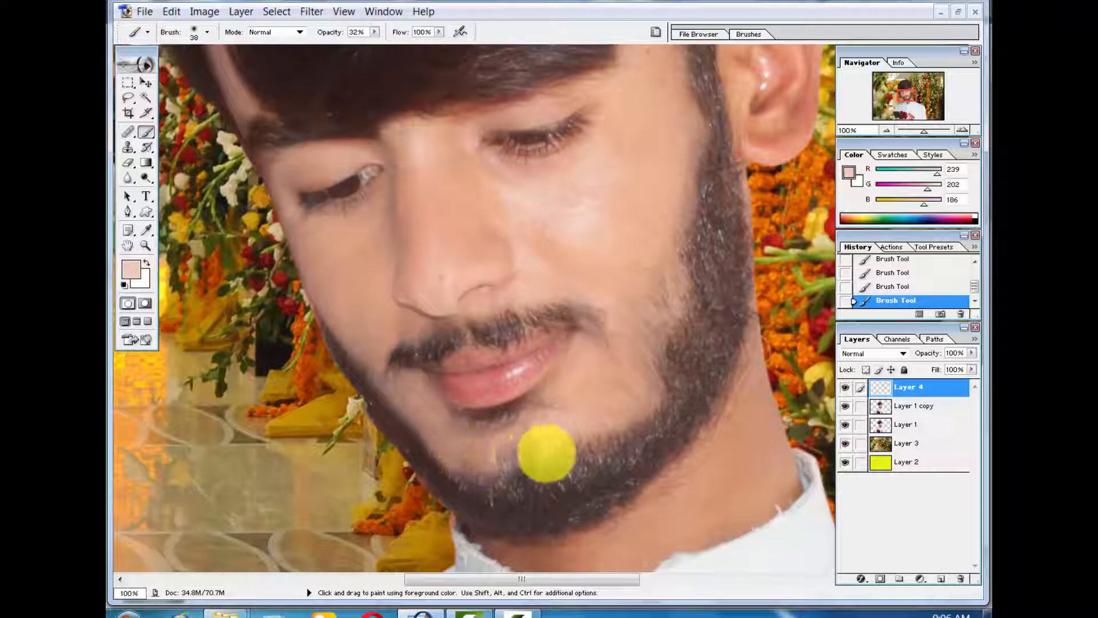
- Brush the translucent skin tone over the man's ear and the skin beside his sideburn
key("space")
left_click_drag(675, 298, 655, 397)
left_click_drag(708, 203, 692, 242)
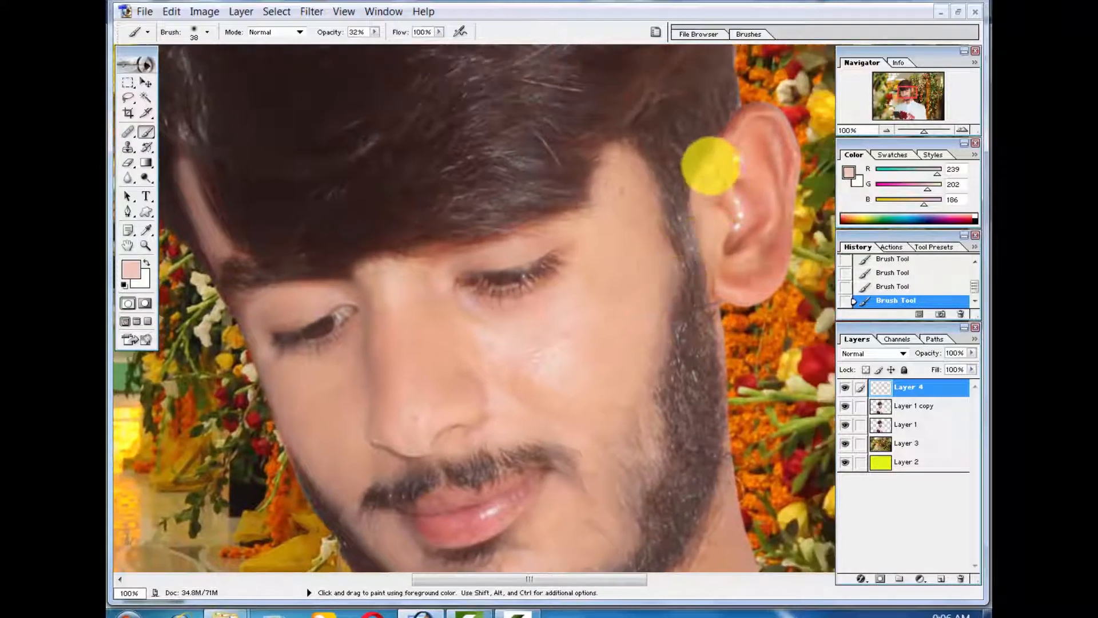
mouse_move(761, 213)
left_mouse_down()
mouse_move(743, 163)
mouse_move(782, 194)
mouse_move(767, 252)
mouse_move(778, 230)
left_mouse_up()
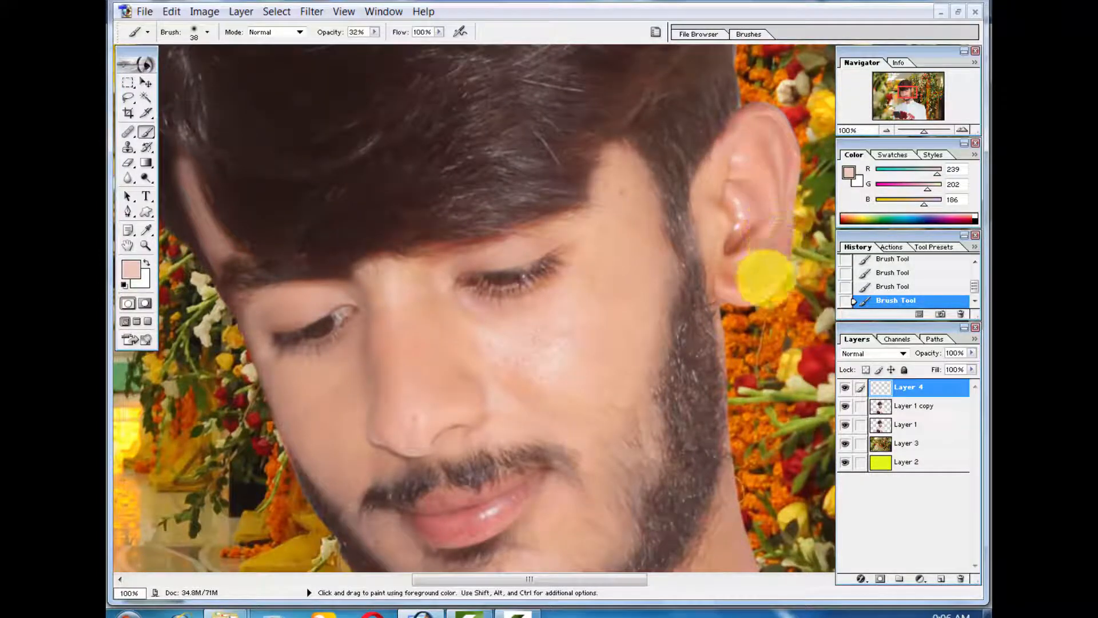
- Lighten the man's neck from the collar opening up to the jawline with translucent skin-tone strokes
mouse_move(765, 278)
left_mouse_down()
mouse_move(743, 220)
mouse_move(722, 263)
mouse_move(674, 99)
left_mouse_up()
mouse_move(688, 330)
left_mouse_down()
mouse_move(670, 391)
mouse_move(681, 404)
mouse_move(683, 363)
mouse_move(681, 459)
mouse_move(706, 434)
mouse_move(667, 488)
mouse_move(733, 466)
mouse_move(601, 505)
mouse_move(598, 448)
mouse_move(492, 503)
mouse_move(429, 501)
mouse_move(314, 269)
mouse_move(373, 386)
left_mouse_up()
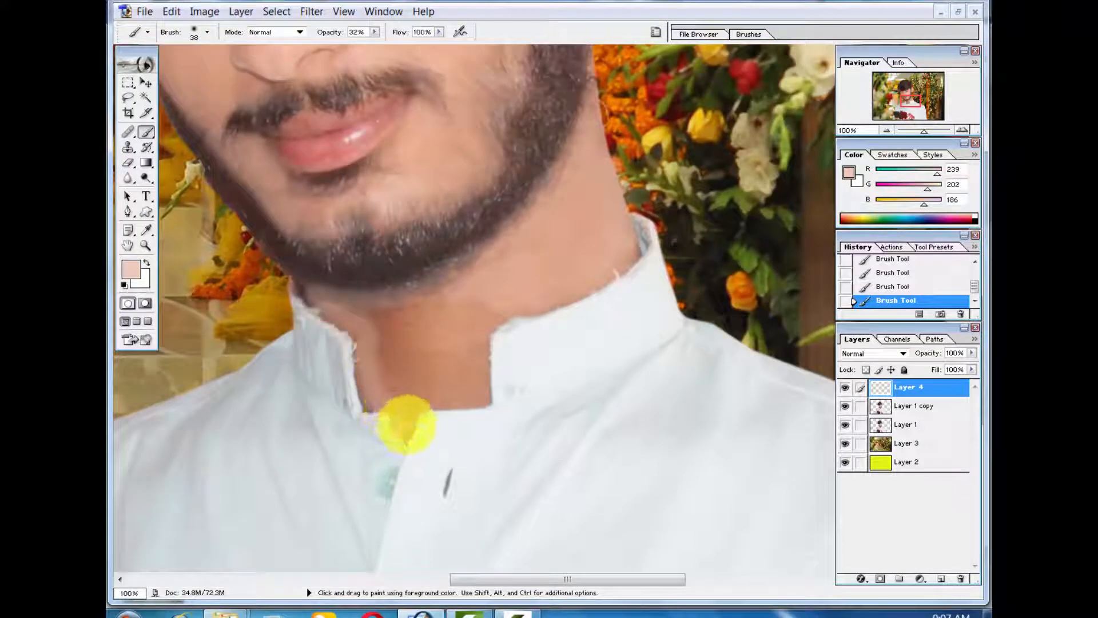
mouse_move(463, 407)
left_mouse_down()
mouse_move(411, 404)
mouse_move(451, 400)
mouse_move(394, 393)
mouse_move(384, 371)
mouse_move(414, 386)
mouse_move(375, 351)
mouse_move(462, 383)
left_mouse_up()
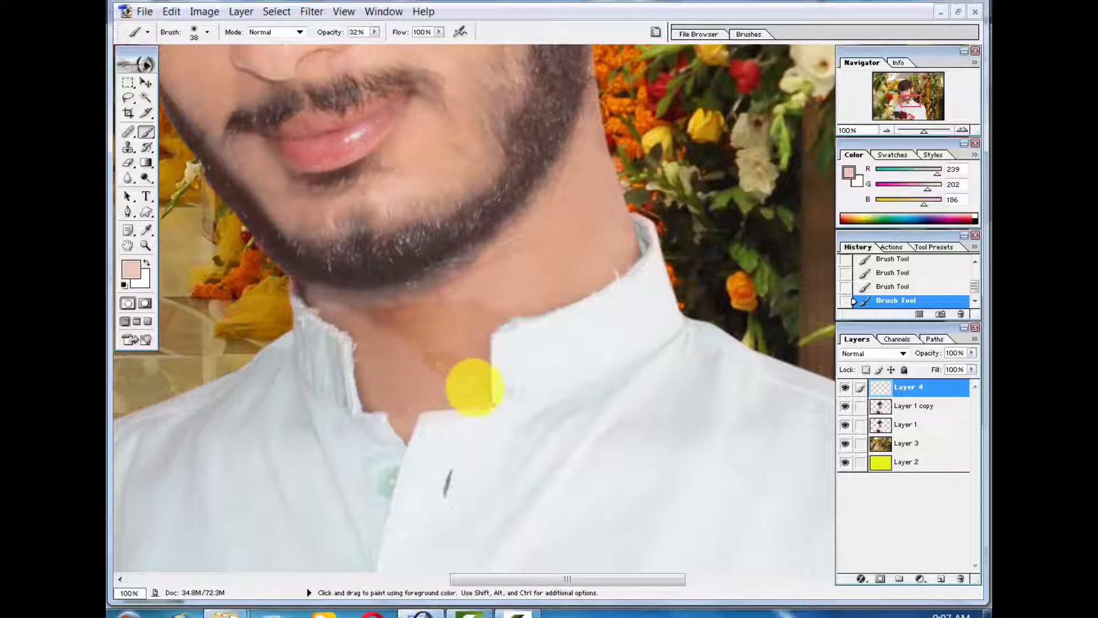
left_click_drag(486, 346, 539, 311)
mouse_move(597, 288)
left_mouse_down()
mouse_move(466, 323)
mouse_move(519, 306)
mouse_move(379, 309)
mouse_move(452, 332)
mouse_move(462, 361)
mouse_move(444, 350)
mouse_move(468, 353)
mouse_move(395, 338)
mouse_move(418, 331)
mouse_move(354, 326)
mouse_move(392, 308)
left_mouse_up()
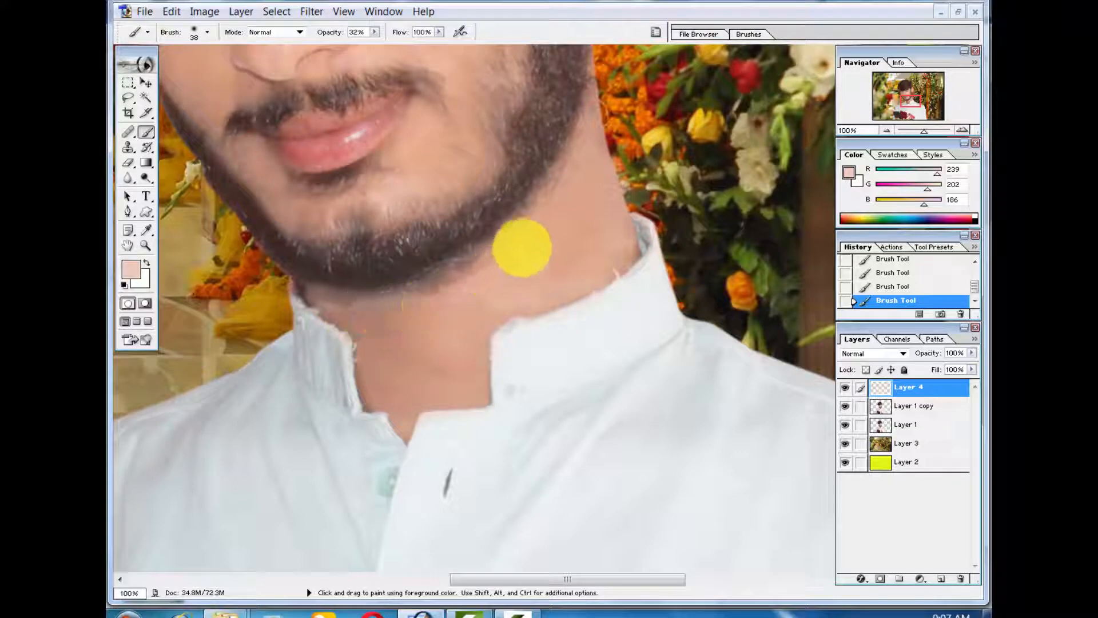
mouse_move(522, 248)
left_mouse_down()
mouse_move(498, 275)
mouse_move(520, 293)
mouse_move(422, 308)
mouse_move(522, 289)
left_mouse_up()
- Undo the last neck stroke and even out the skin tone in the collar opening and below the beard
left_click_drag(535, 283, 304, 387)
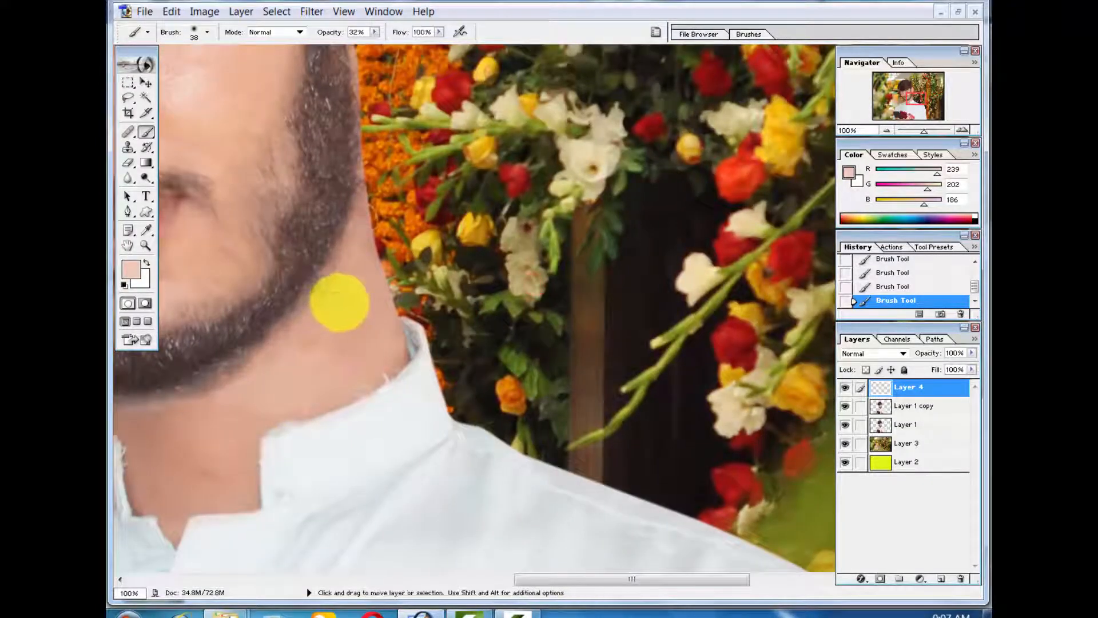
key("ctrl+z")
left_click_drag(319, 327, 427, 280)
mouse_move(338, 348)
left_mouse_down()
mouse_move(275, 381)
mouse_move(200, 367)
mouse_move(255, 387)
mouse_move(240, 387)
mouse_move(347, 392)
mouse_move(239, 401)
mouse_move(270, 409)
mouse_move(352, 395)
left_mouse_up()
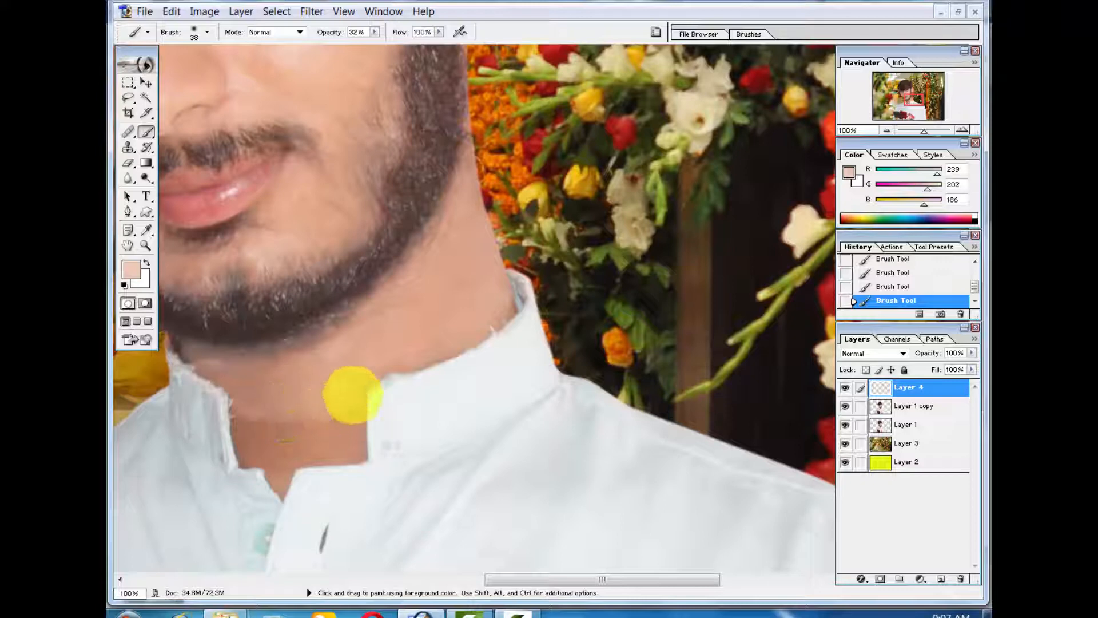
mouse_move(353, 441)
left_mouse_down()
mouse_move(337, 425)
mouse_move(238, 423)
mouse_move(244, 454)
mouse_move(352, 452)
mouse_move(258, 443)
mouse_move(282, 483)
mouse_move(290, 466)
mouse_move(312, 465)
mouse_move(246, 462)
mouse_move(281, 478)
mouse_move(283, 435)
left_mouse_up()
key("space")
scroll(368, 343, "up", 3)
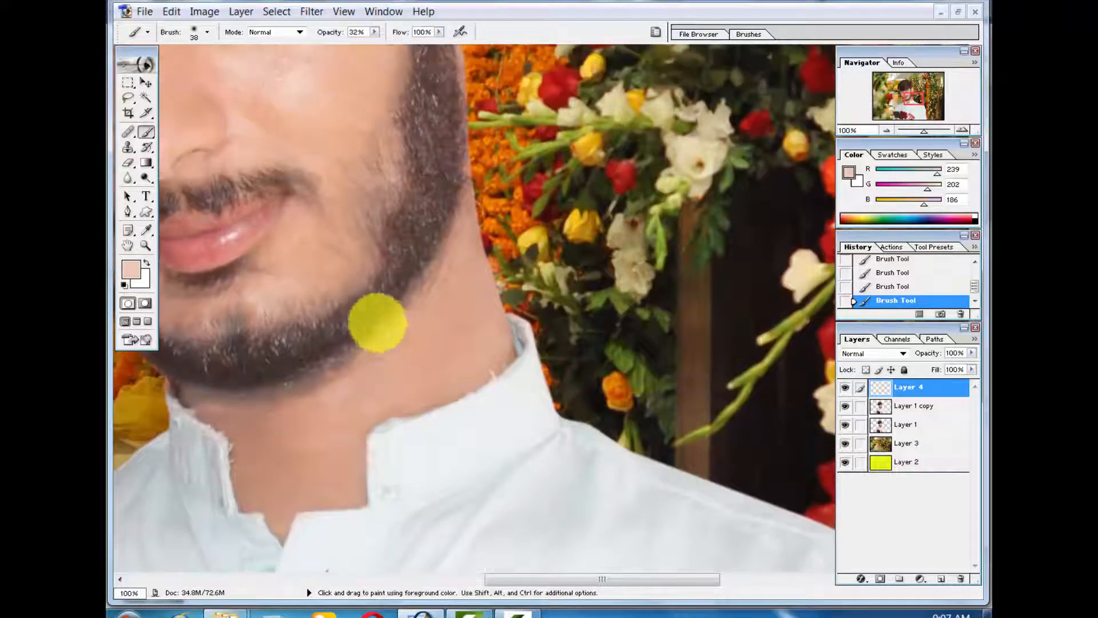
left_click_drag(241, 351, 297, 348)
left_click_drag(270, 274, 292, 328)
- Brush the translucent skin tone over the fingers and thumb holding the phones
key("ctrl+minus")
key("ctrl+minus")
key("ctrl+minus")
scroll(340, 281, "down", 2)
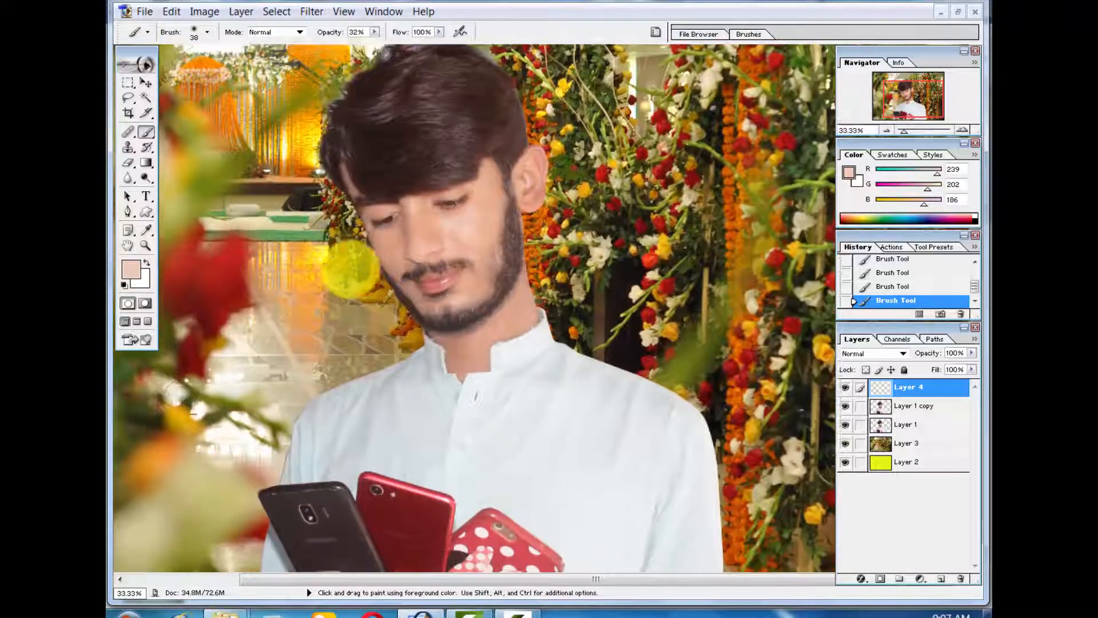
key("space")
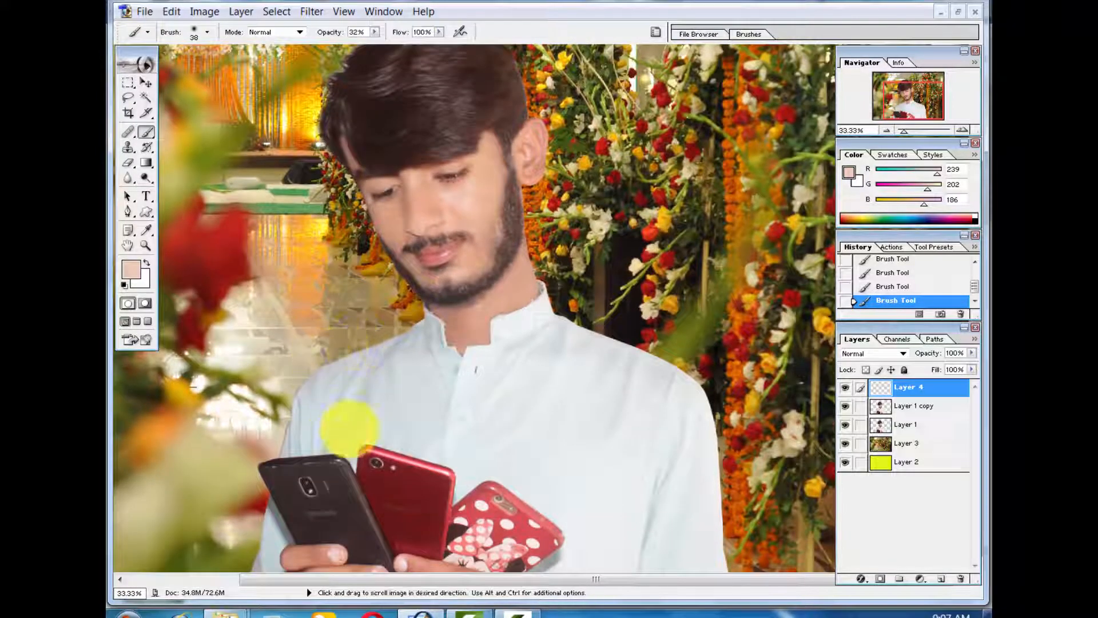
key("ctrl+plus")
key("ctrl+plus")
key("ctrl+plus")
left_click_drag(399, 378, 581, 54)
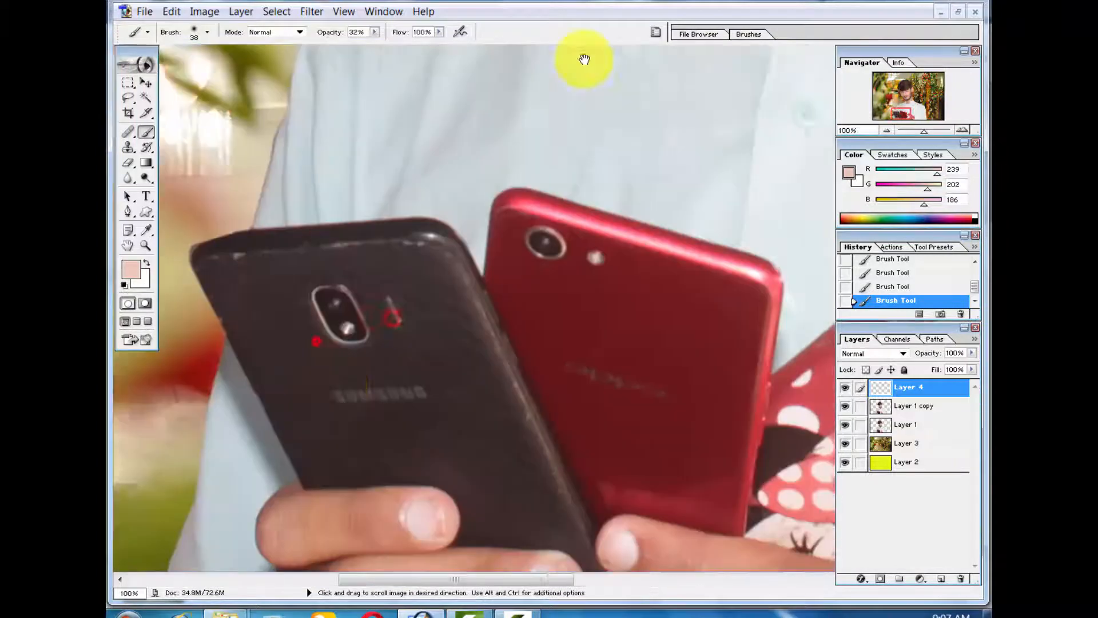
mouse_move(410, 502)
left_mouse_down()
mouse_move(320, 503)
mouse_move(319, 493)
mouse_move(290, 514)
left_mouse_up()
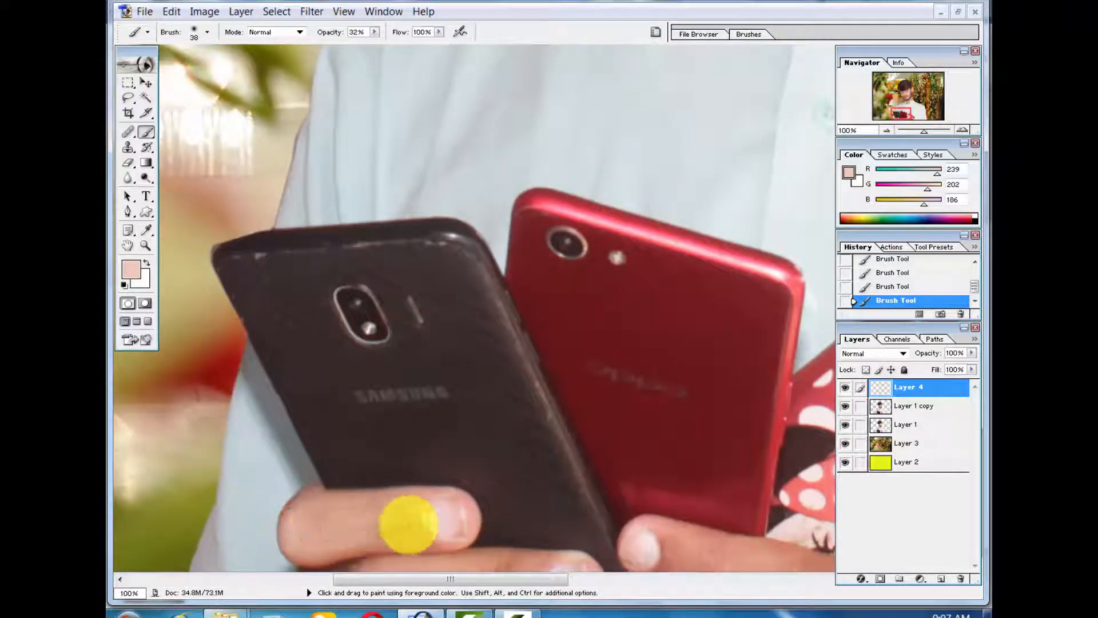
left_click_drag(355, 497, 359, 452)
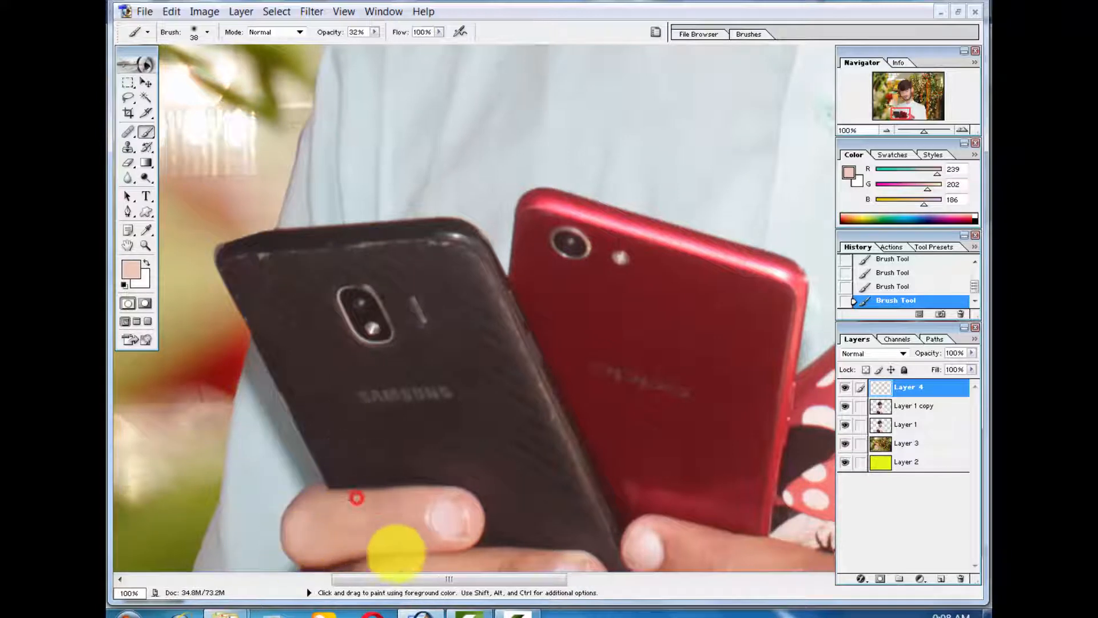
mouse_move(391, 565)
left_mouse_down()
mouse_move(545, 557)
mouse_move(361, 571)
left_mouse_up()
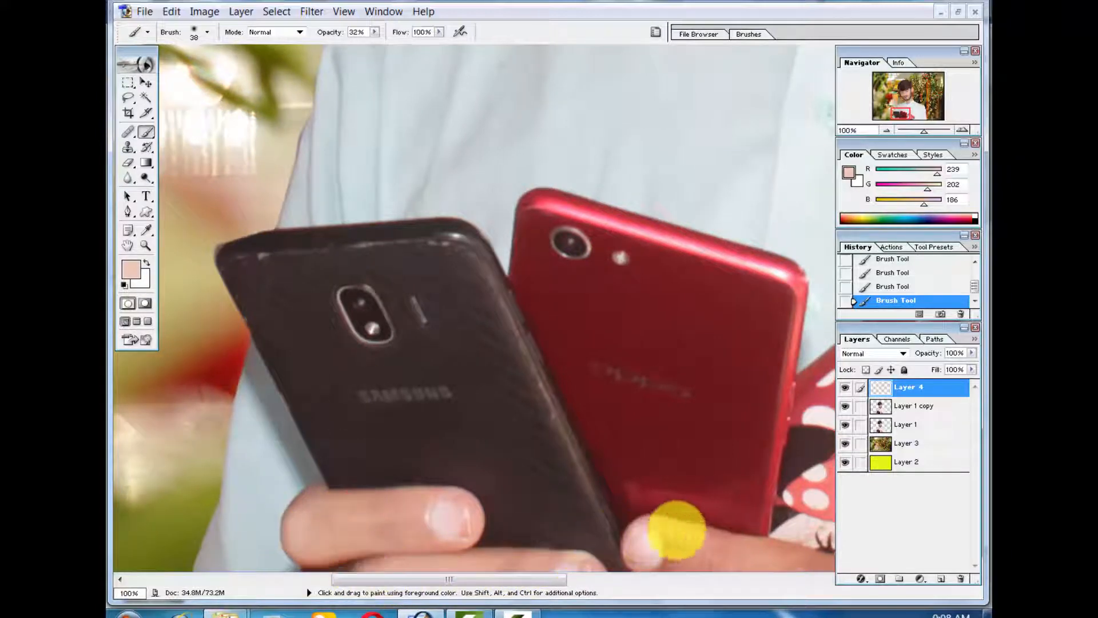
mouse_move(678, 543)
left_mouse_down()
mouse_move(835, 561)
mouse_move(770, 560)
mouse_move(808, 555)
mouse_move(706, 547)
mouse_move(714, 543)
mouse_move(788, 549)
mouse_move(766, 568)
mouse_move(688, 567)
left_mouse_up()
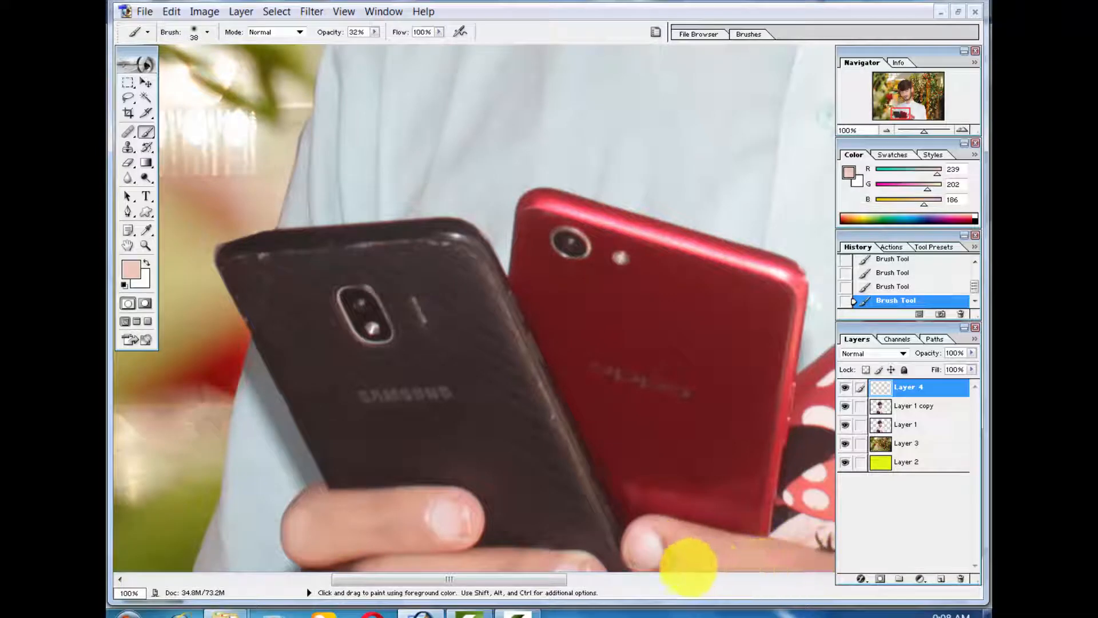
- Examine the retouched skin across the whole composition and up close on the face and neck
key("ctrl+minus")
key("ctrl+minus")
key("ctrl+minus")
key("ctrl+minus")
key("ctrl+minus")
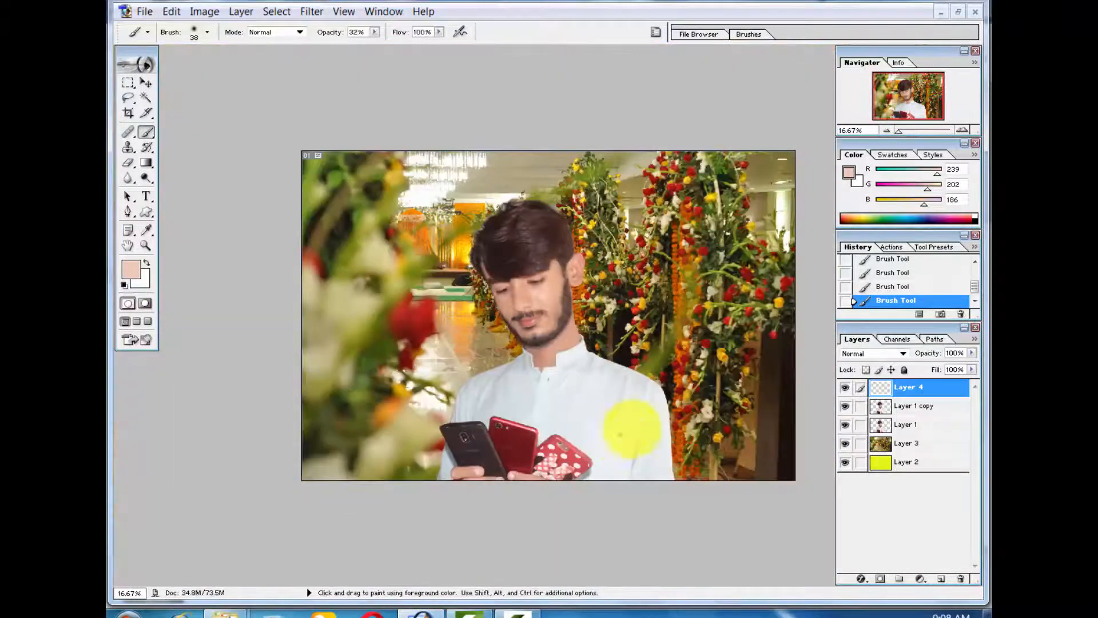
left_click(146, 83)
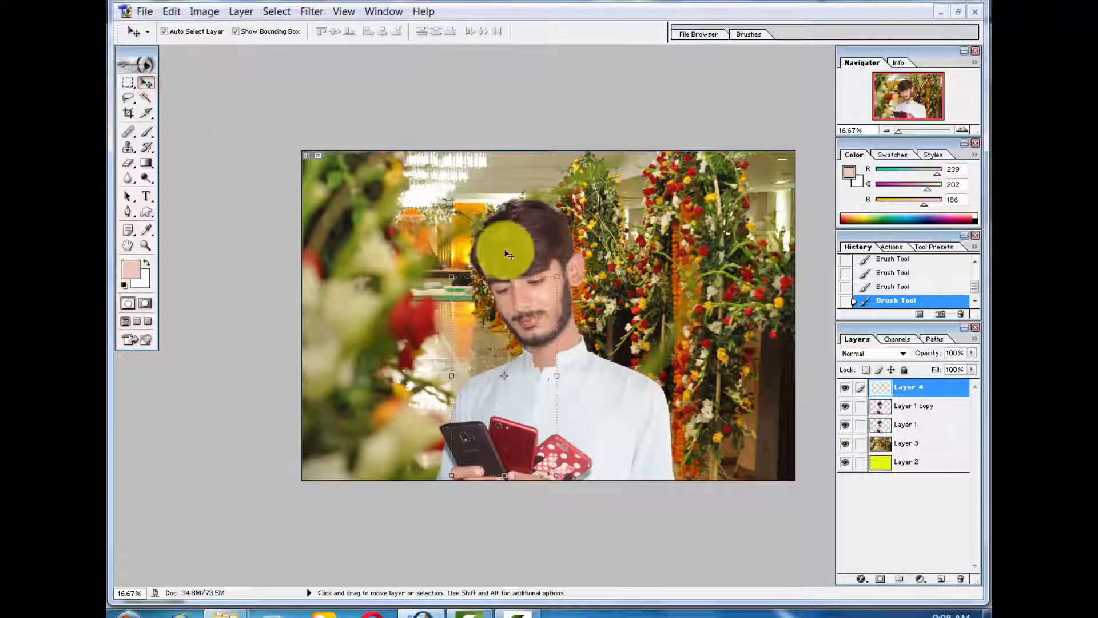
key("ctrl+plus")
key("ctrl+plus")
key("ctrl+plus")
key("ctrl+plus")
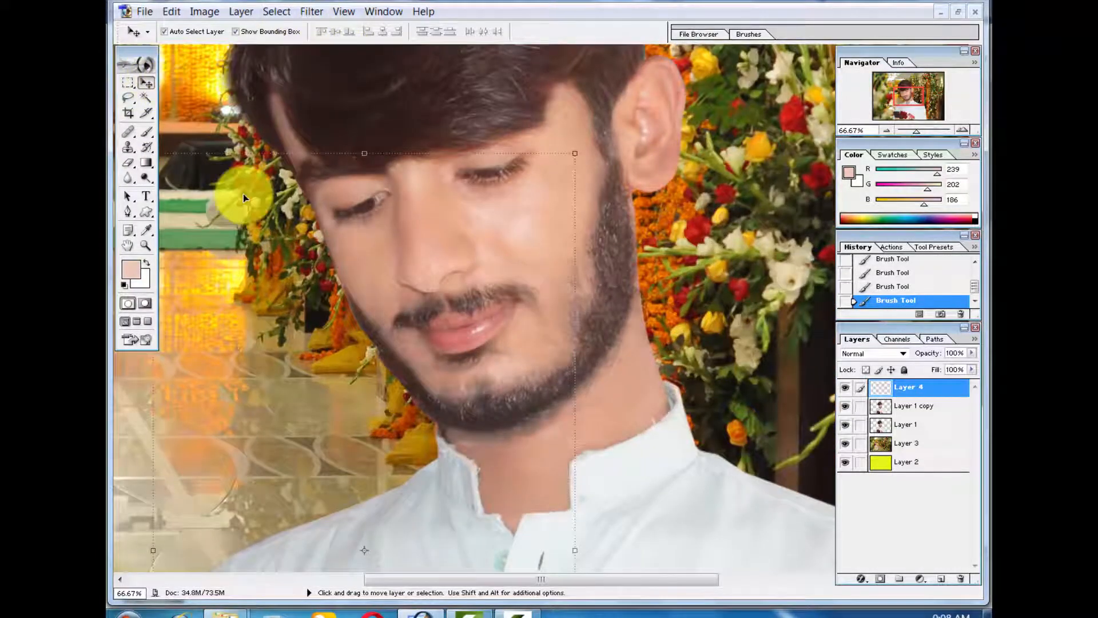
- Soften the painted skin-tone layer with a small-radius Gaussian Blur and merge it down into the man's duplicated layer
left_click(311, 11)
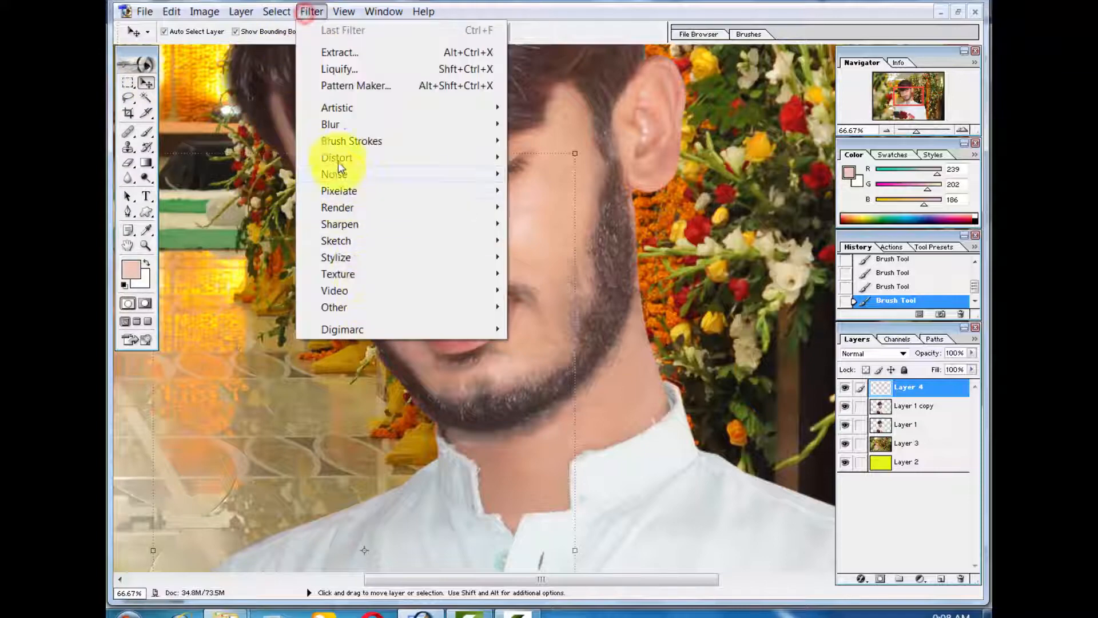
mouse_move(347, 129)
left_click(551, 157)
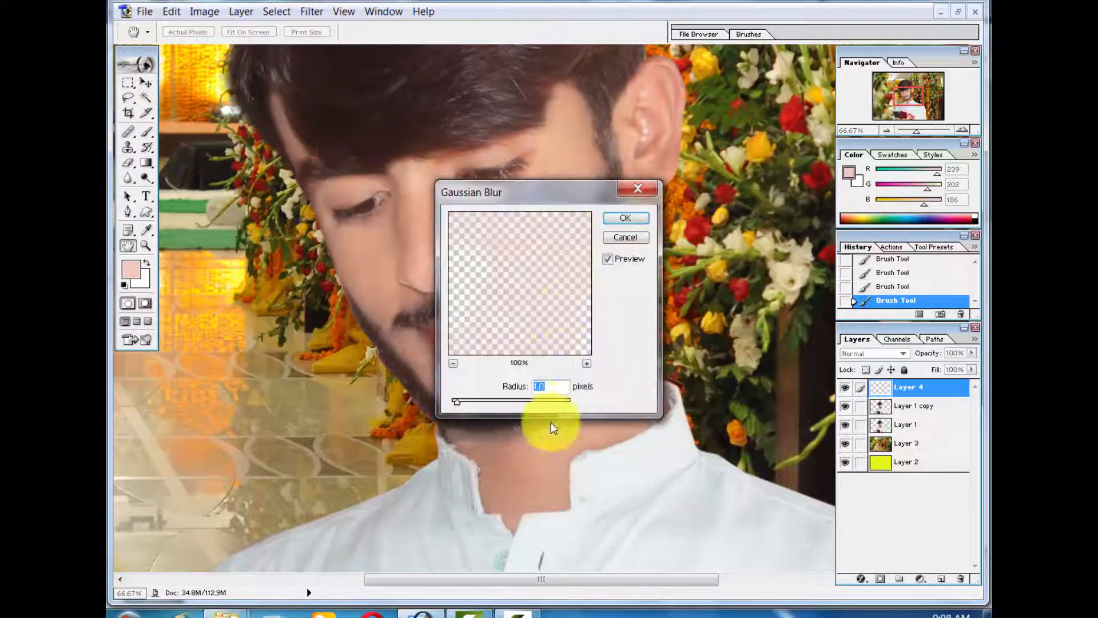
left_click(528, 405)
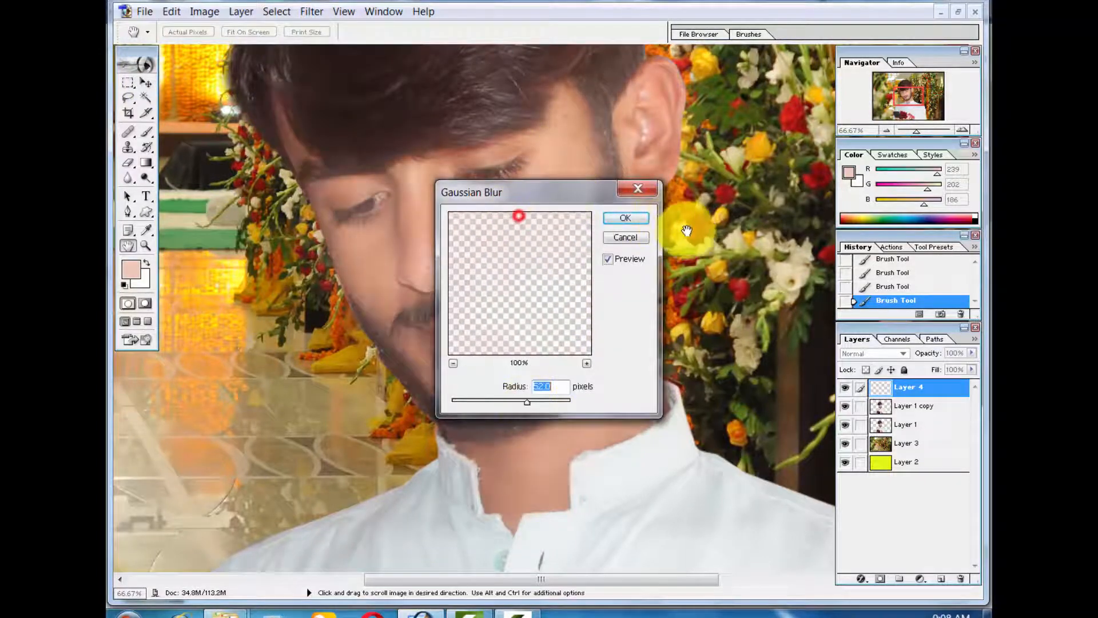
left_click_drag(532, 189, 584, 197)
left_click_drag(724, 204, 796, 195)
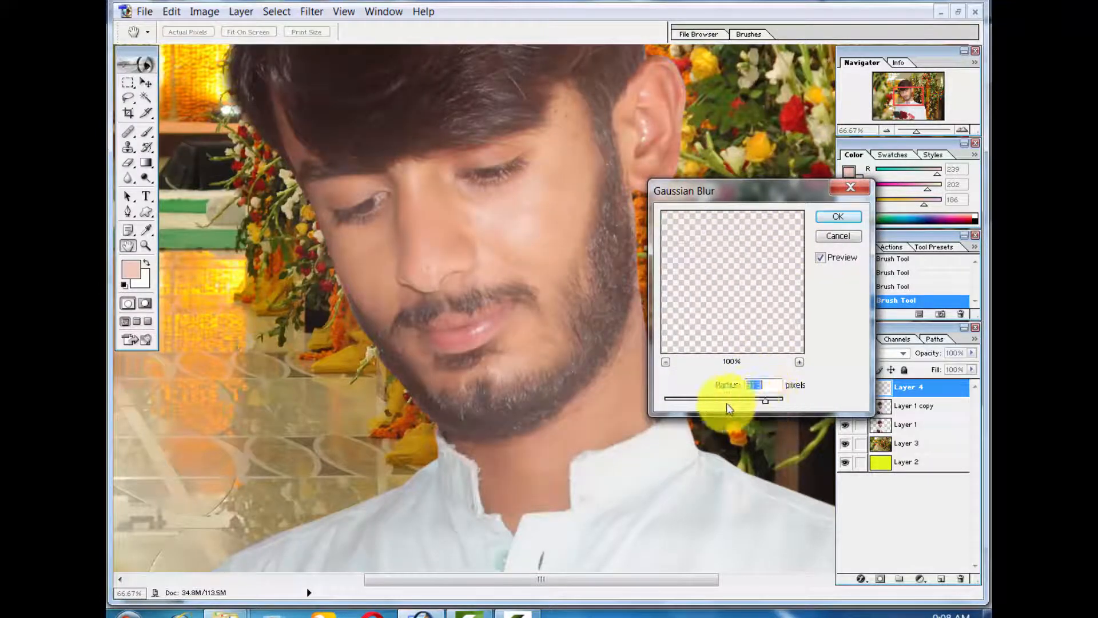
left_click(699, 399)
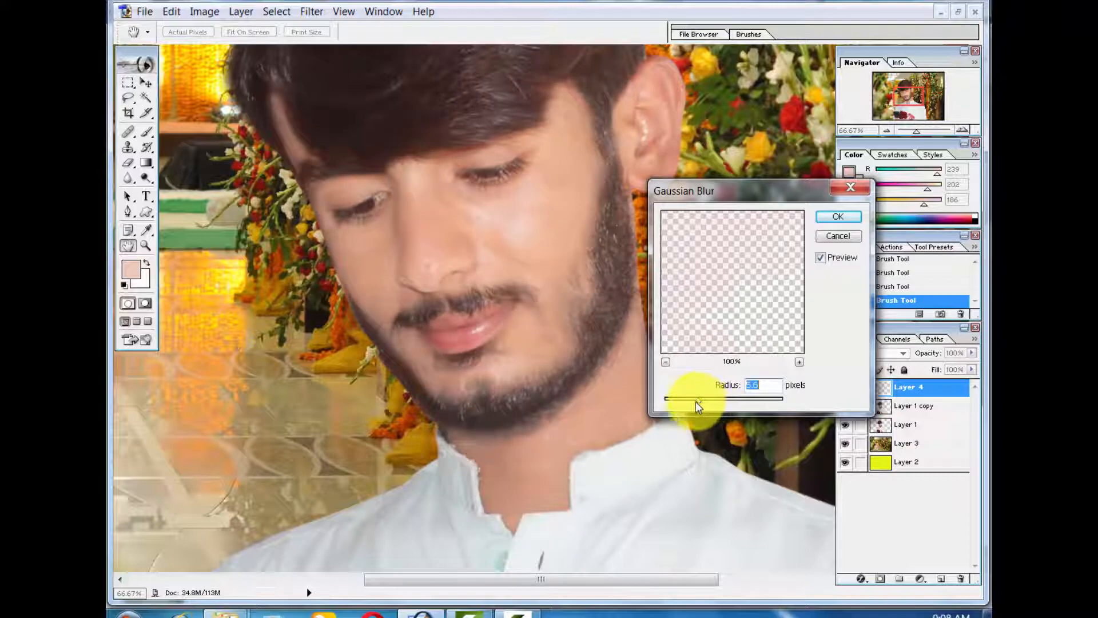
left_click(837, 217)
key("v")
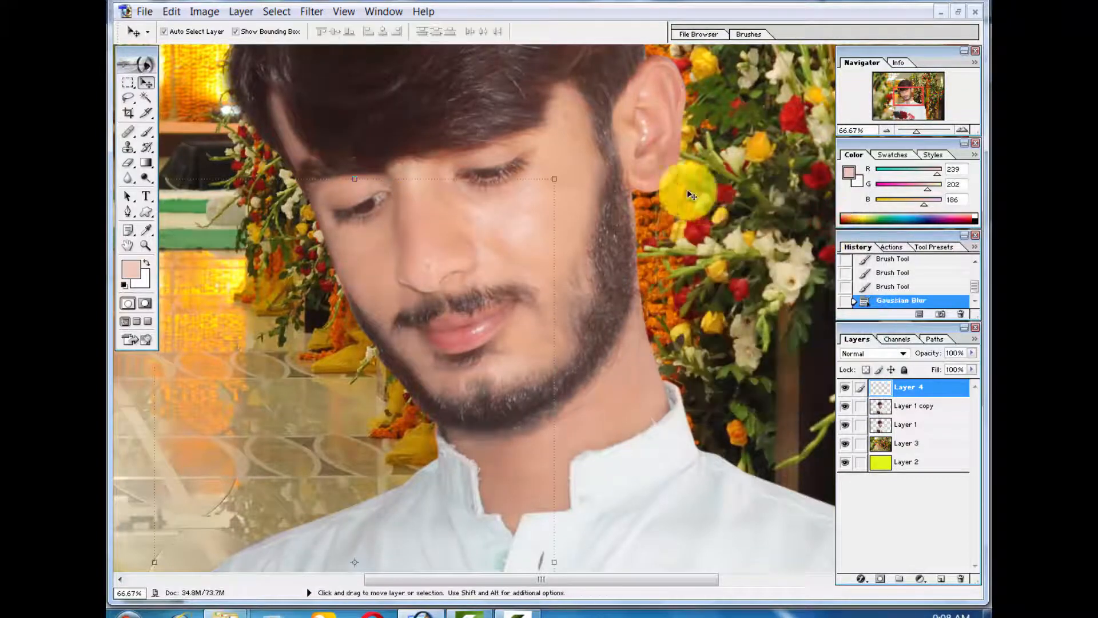
key("ctrl+e")
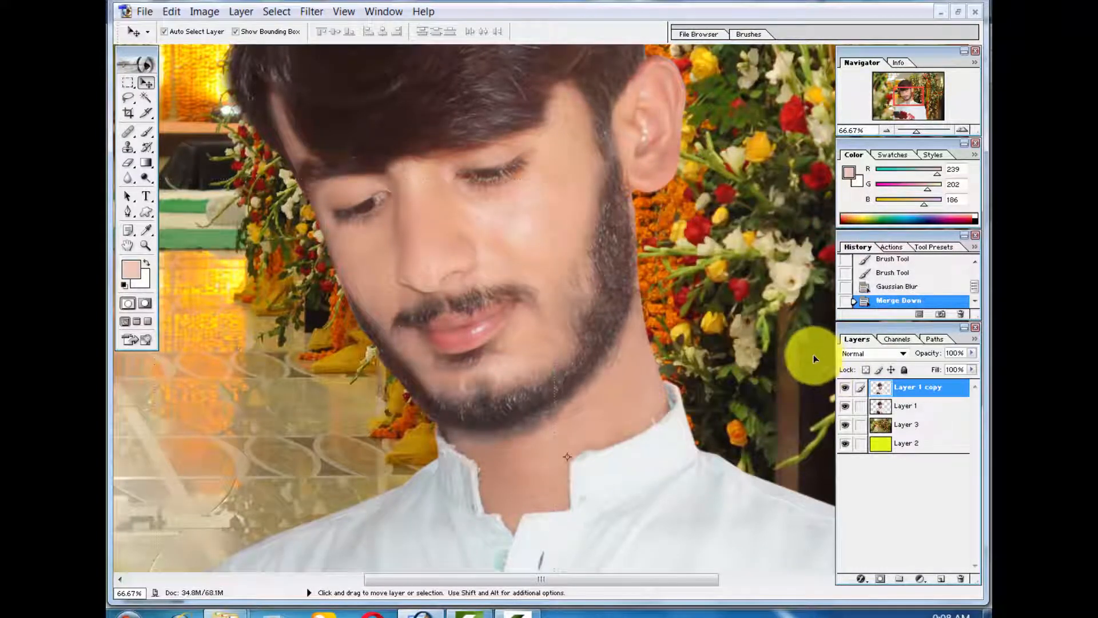
- Merge the retouched copy down, duplicate the man's layer, and slightly darken the duplicate's midtones with Curves
scroll(583, 245, "up", 3)
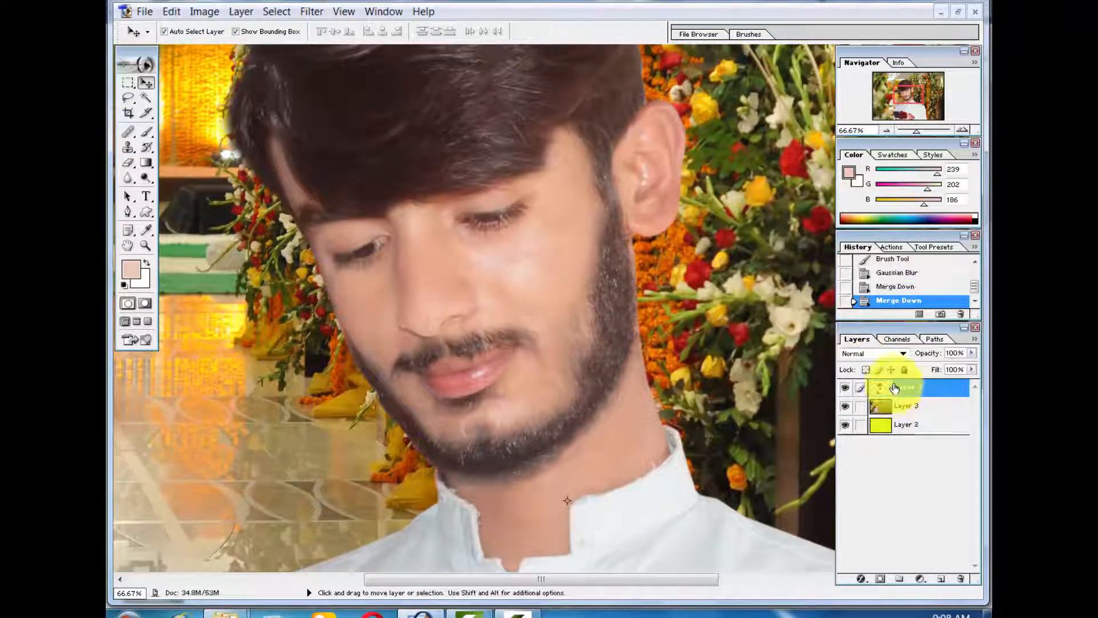
key("ctrl+j")
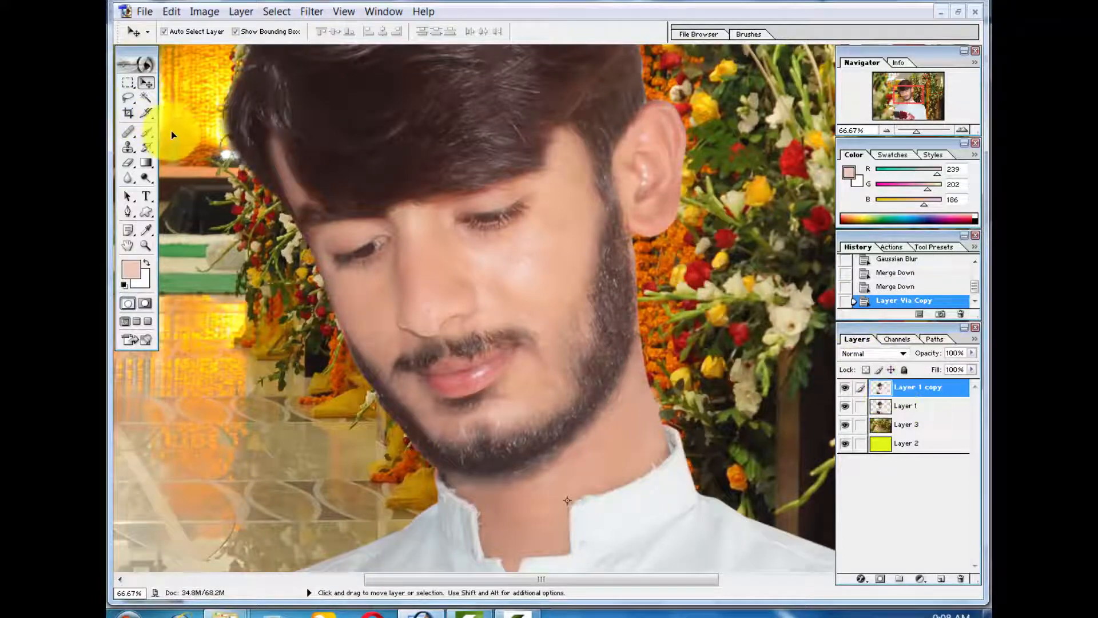
left_click(171, 11)
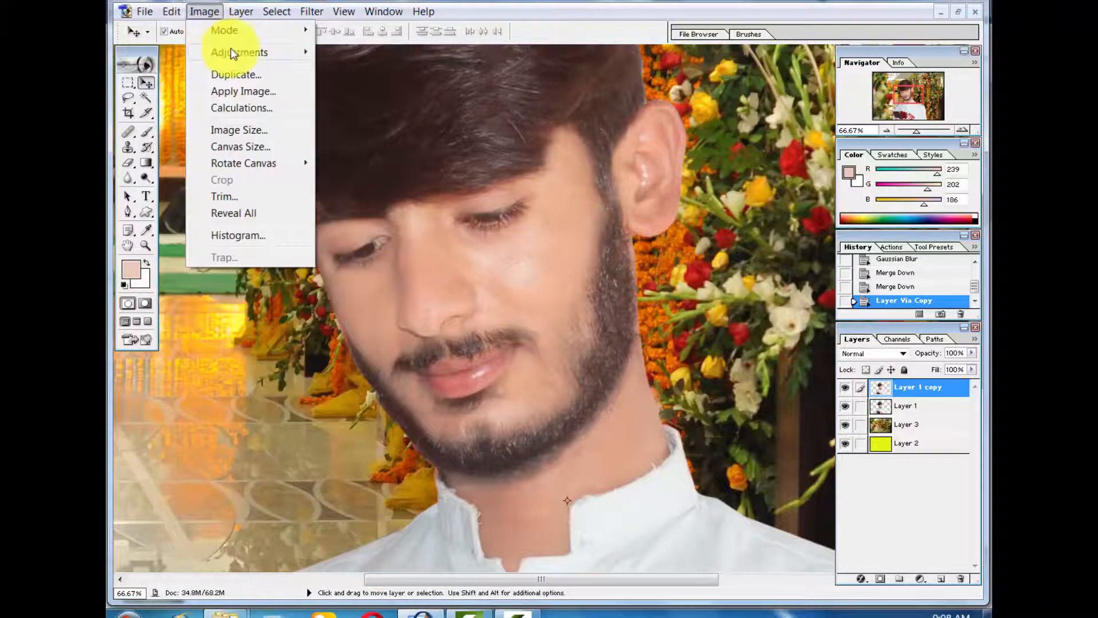
left_click(231, 52)
left_click(480, 118)
left_click_drag(527, 280, 526, 290)
left_click(643, 215)
scroll(349, 227, "up", 1)
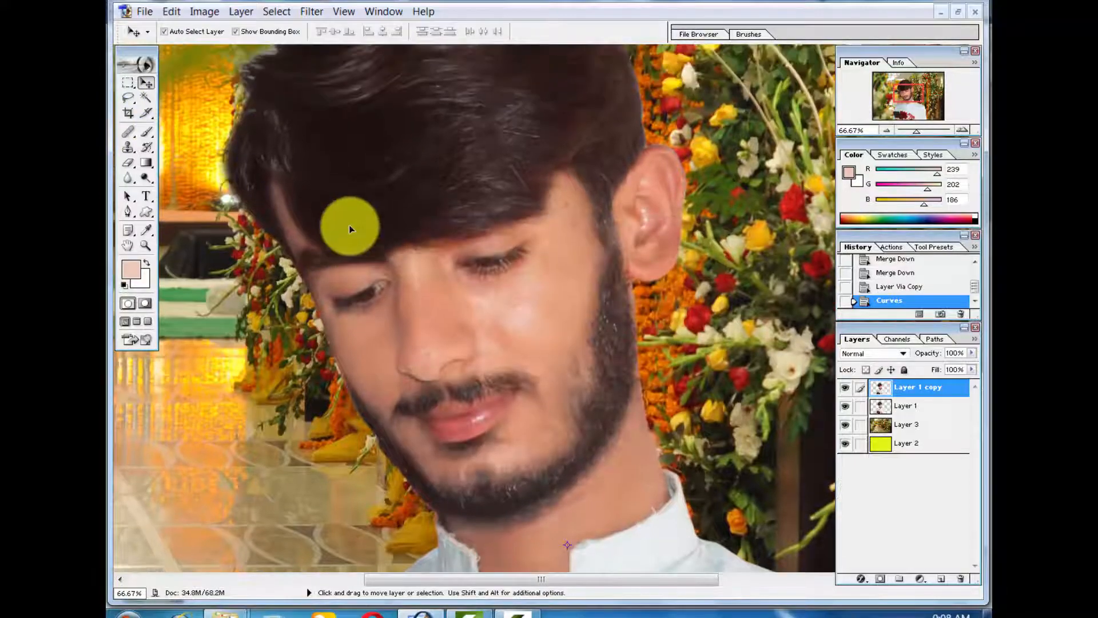
- Erase the darkened duplicate over the forehead, eyes and nose with a soft 137 px eraser
key("ctrl+minus")
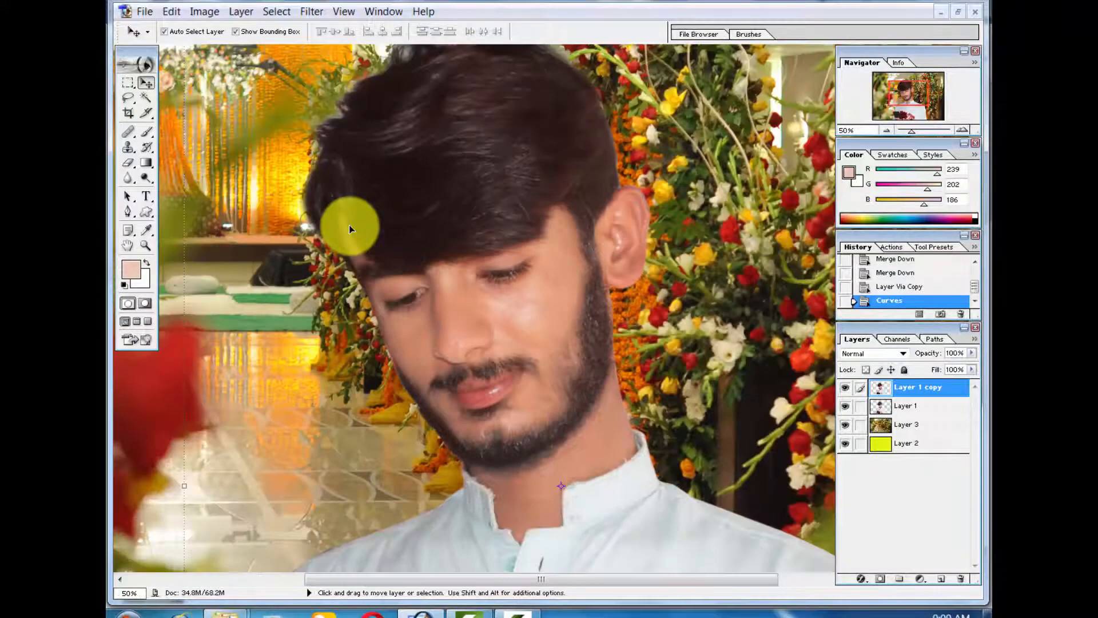
left_click(127, 165)
key("ctrl+plus")
key("ctrl+plus")
left_click_drag(289, 273, 450, 334)
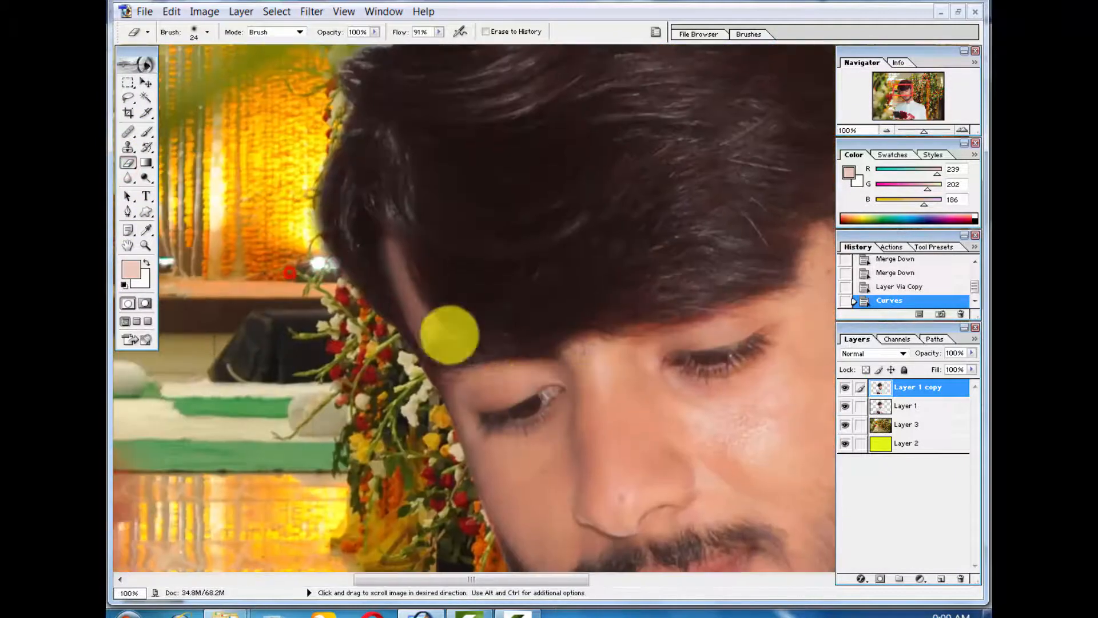
mouse_move(387, 258)
left_mouse_down()
mouse_move(420, 334)
mouse_move(425, 326)
mouse_move(460, 351)
mouse_move(351, 296)
mouse_move(368, 314)
left_mouse_up()
key("space")
right_click(465, 343)
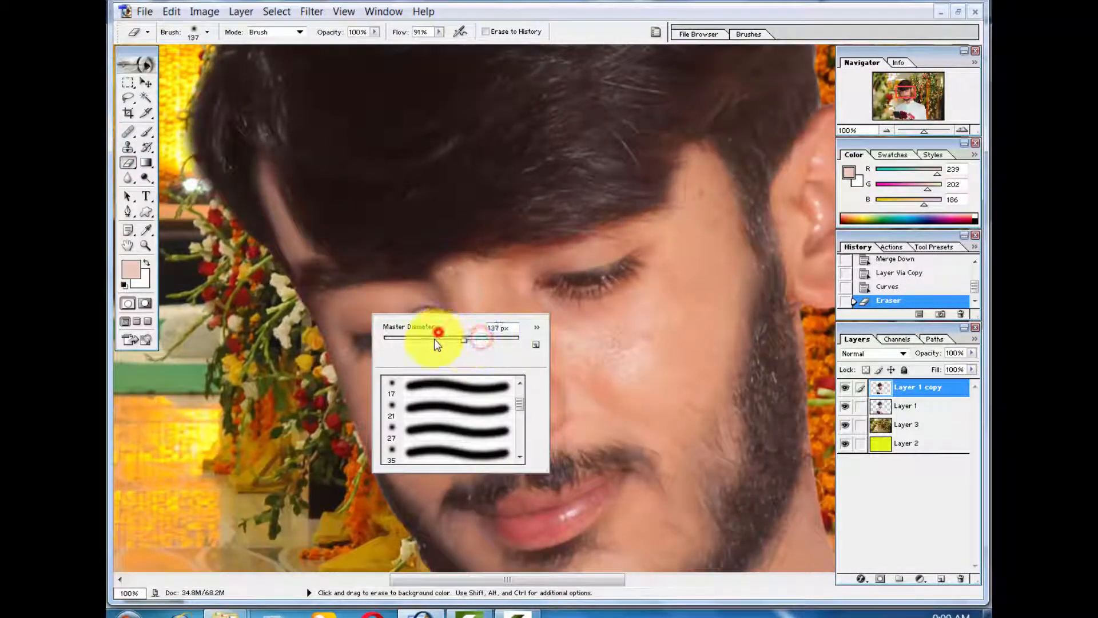
left_click(500, 311)
mouse_move(473, 282)
left_mouse_down()
mouse_move(467, 368)
mouse_move(441, 404)
mouse_move(411, 404)
mouse_move(416, 427)
mouse_move(466, 434)
left_mouse_up()
key("space")
left_click_drag(554, 396, 427, 340)
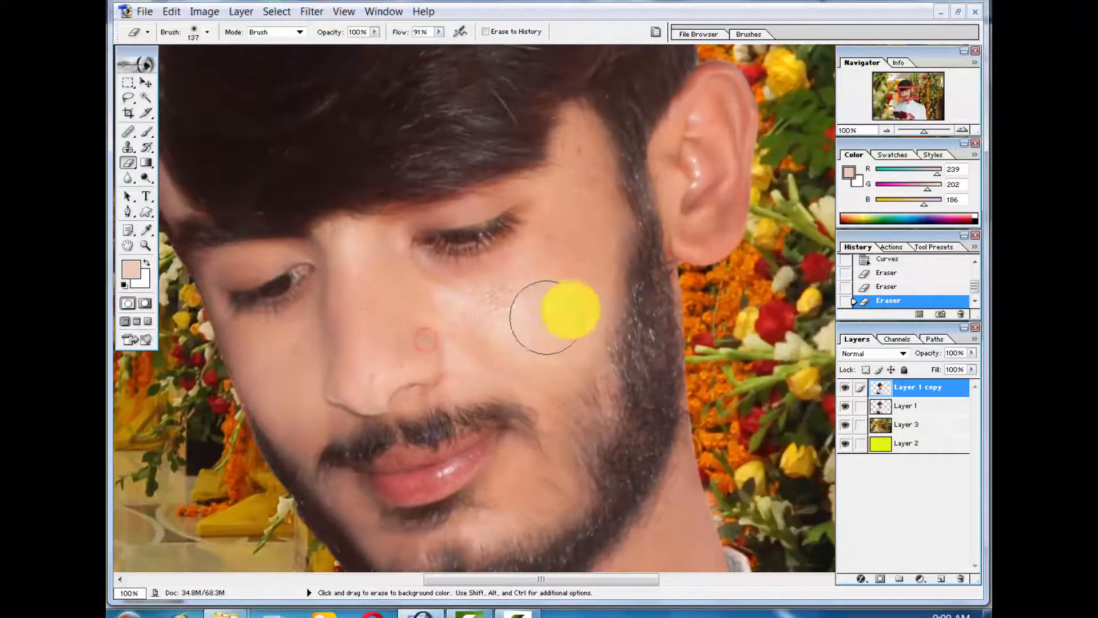
- Erase the darkened duplicate over the cheek, temple and ear to reveal the lighter skin
mouse_move(552, 316)
left_mouse_down()
mouse_move(593, 244)
mouse_move(598, 173)
mouse_move(595, 229)
left_mouse_up()
key("space")
left_click_drag(559, 235, 553, 178)
mouse_move(553, 366)
left_mouse_down()
mouse_move(544, 407)
mouse_move(448, 448)
mouse_move(329, 417)
mouse_move(321, 385)
mouse_move(429, 395)
left_mouse_up()
key("space")
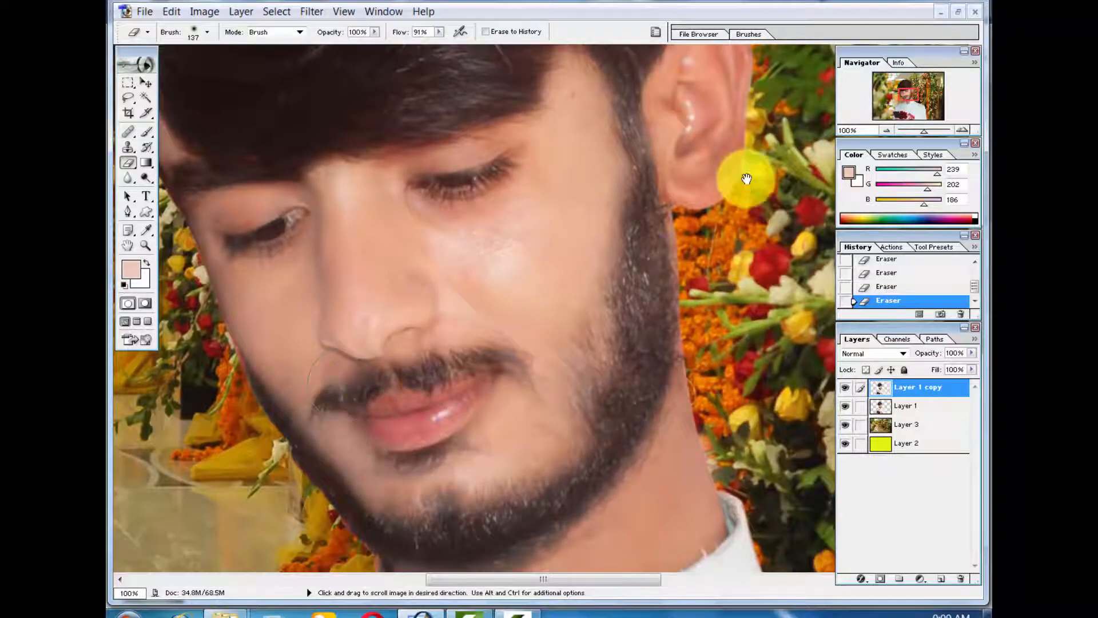
left_click_drag(747, 179, 720, 249)
mouse_move(681, 179)
left_mouse_down()
mouse_move(656, 215)
mouse_move(669, 130)
mouse_move(666, 238)
left_mouse_up()
key("space")
- Erase the darkened duplicate over the neck, lower cheek and chin area
left_click_drag(547, 403, 584, 159)
left_click_drag(411, 106, 544, 250)
mouse_move(522, 153)
left_mouse_down()
mouse_move(744, 125)
mouse_move(685, 151)
left_mouse_up()
key("space")
mouse_move(566, 141)
left_mouse_down()
mouse_move(650, 276)
mouse_move(658, 325)
left_mouse_up()
key("space")
left_click_drag(552, 341, 412, 146)
left_click_drag(623, 308, 634, 259)
mouse_move(633, 255)
left_mouse_down()
mouse_move(592, 349)
mouse_move(632, 218)
mouse_move(647, 228)
mouse_move(574, 346)
mouse_move(458, 368)
mouse_move(515, 424)
mouse_move(466, 441)
left_mouse_up()
key("space")
left_click_drag(398, 409, 432, 568)
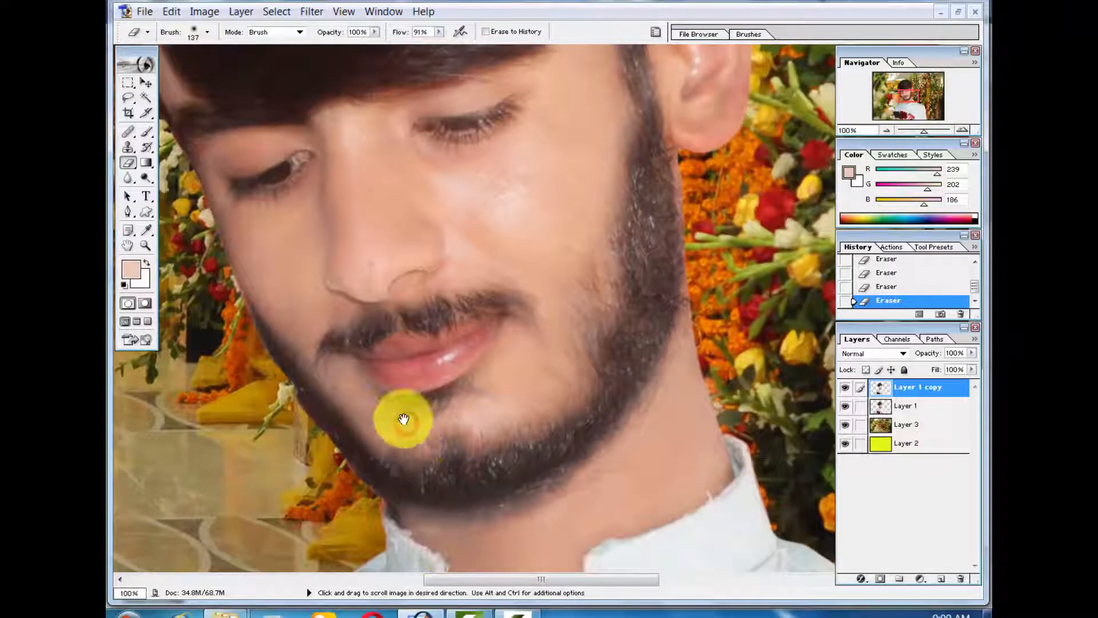
- Erase the darkened duplicate around the mouth and lips and over the skin near the eyes
left_click_drag(407, 429, 577, 454)
key("space")
left_click_drag(500, 399, 629, 438)
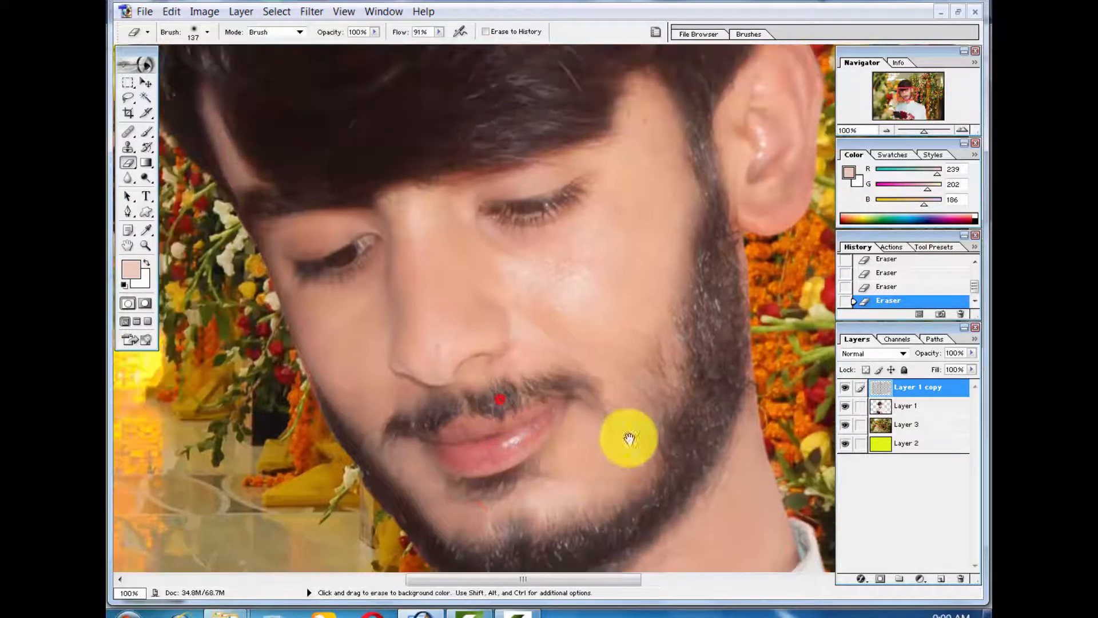
mouse_move(520, 419)
left_mouse_down()
mouse_move(488, 429)
mouse_move(543, 430)
left_mouse_up()
mouse_move(532, 448)
left_mouse_down()
mouse_move(458, 423)
mouse_move(479, 451)
left_mouse_up()
left_click_drag(503, 442, 535, 479)
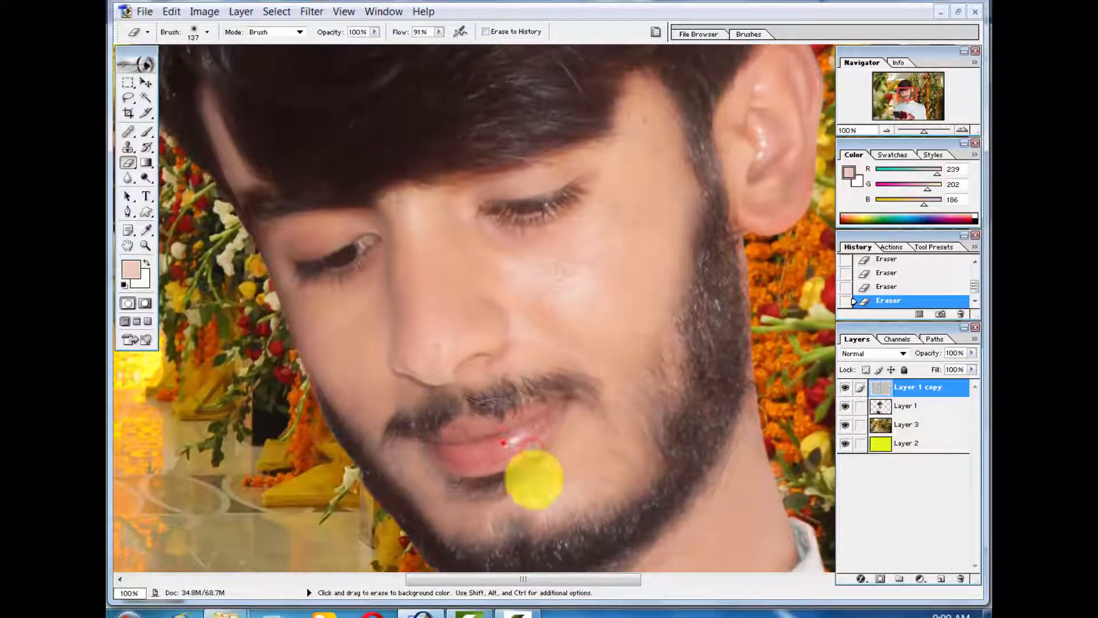
key("space")
left_click_drag(458, 382, 510, 444)
mouse_move(490, 274)
left_mouse_down()
mouse_move(446, 280)
mouse_move(545, 245)
mouse_move(480, 270)
left_mouse_up()
left_click_drag(685, 223, 645, 271)
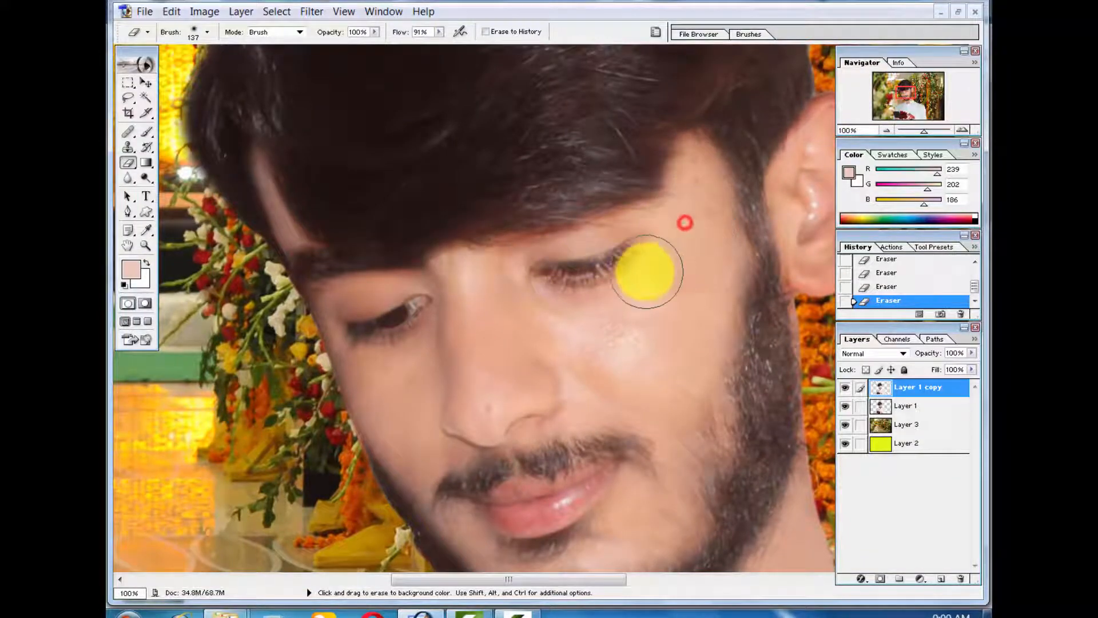
- Clear the remaining darkened patches from the face and ear with broad eraser strokes
key("ctrl+minus")
left_click(458, 299)
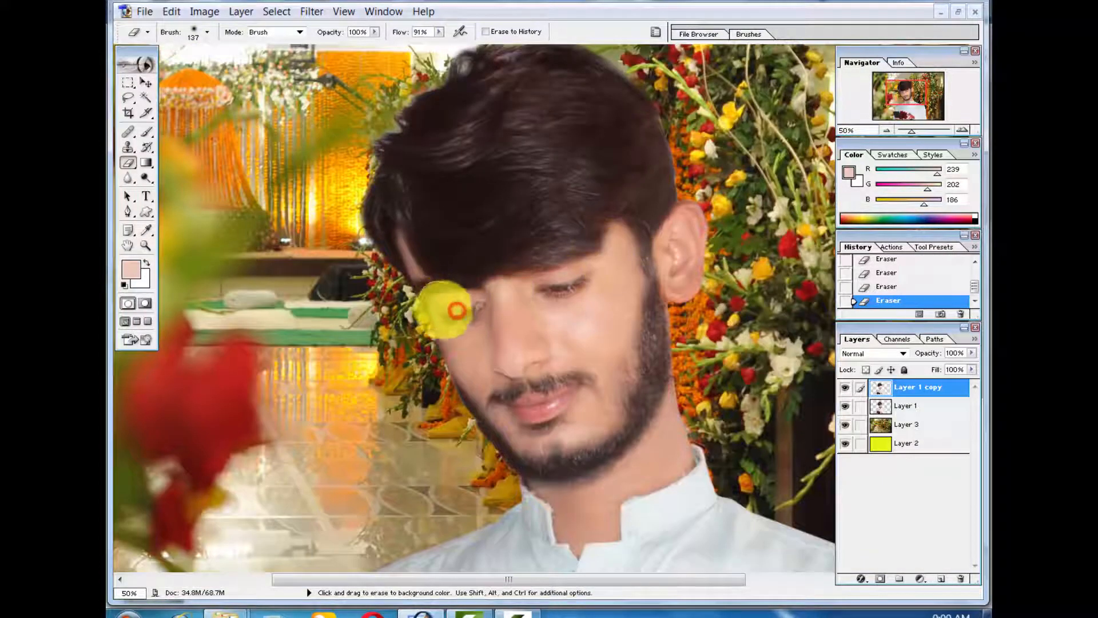
mouse_move(457, 310)
left_mouse_down()
mouse_move(412, 253)
mouse_move(473, 338)
mouse_move(513, 334)
left_mouse_up()
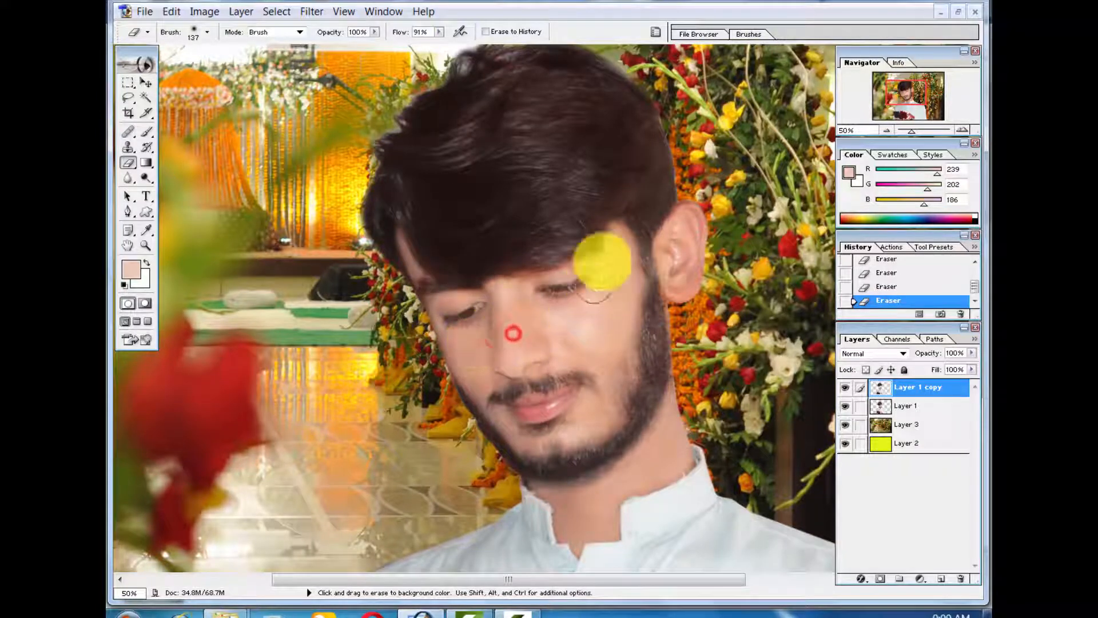
mouse_move(617, 235)
left_mouse_down()
mouse_move(541, 281)
mouse_move(529, 308)
left_mouse_up()
left_click(515, 284)
left_click(667, 248)
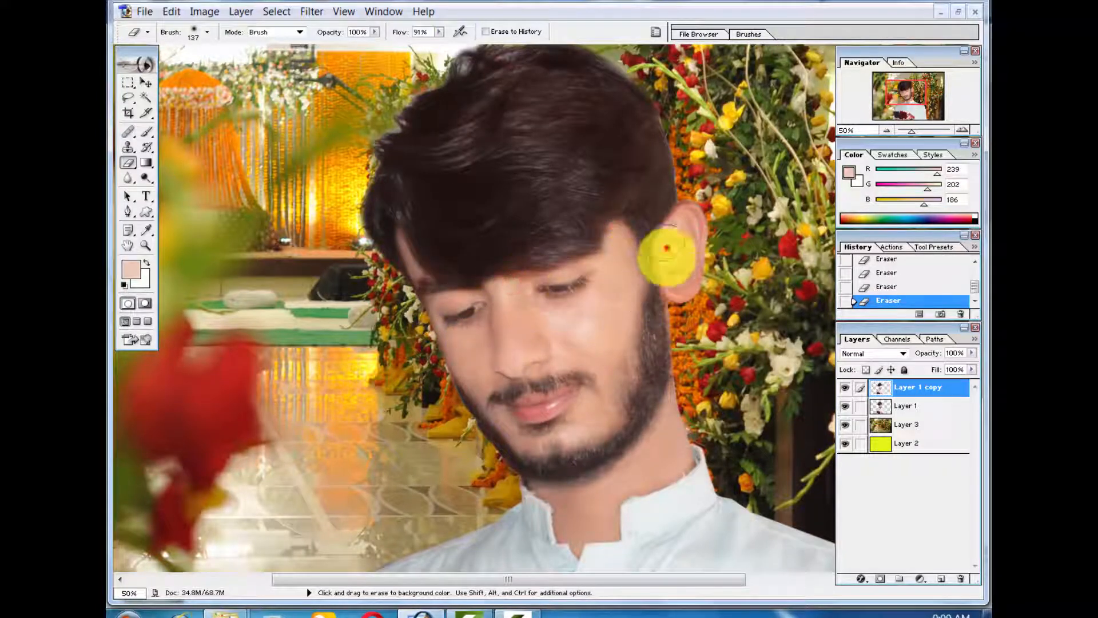
scroll(592, 386, "up", 1)
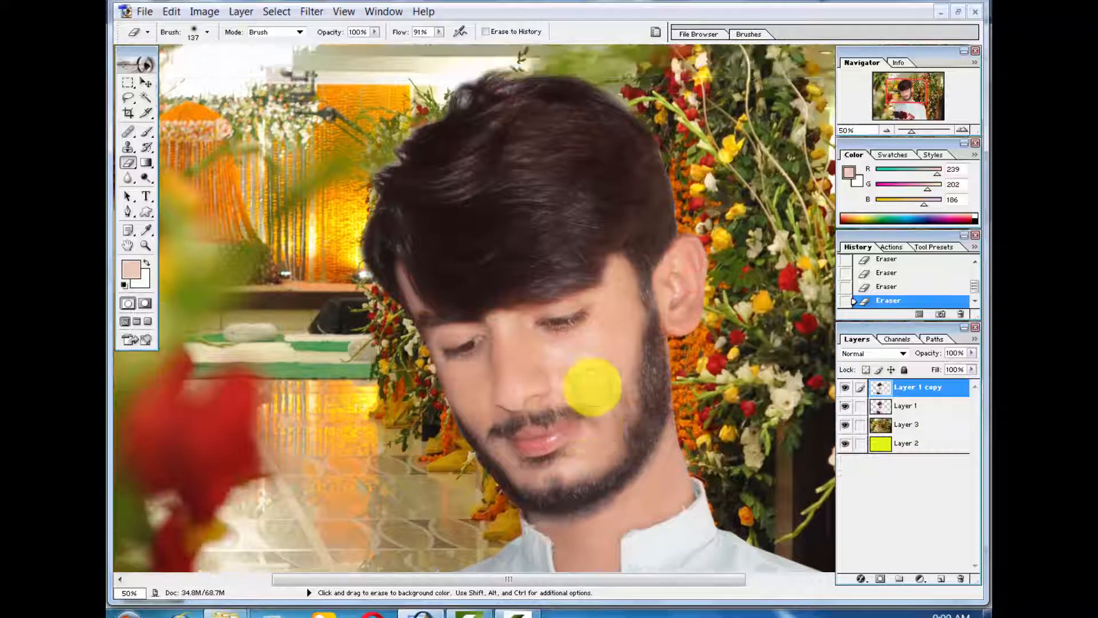
- Toggle the visibility of the darkened duplicate to compare the face and hair before and after
scroll(593, 386, "down", 2)
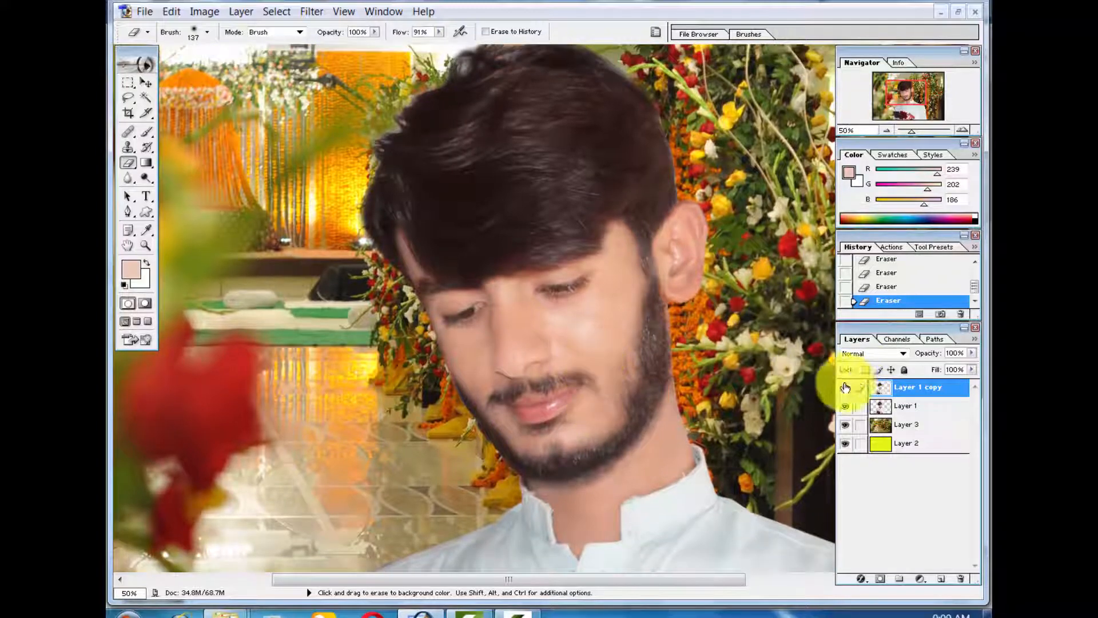
left_click(846, 388)
left_click(846, 388)
left_click(846, 389)
left_click(846, 390)
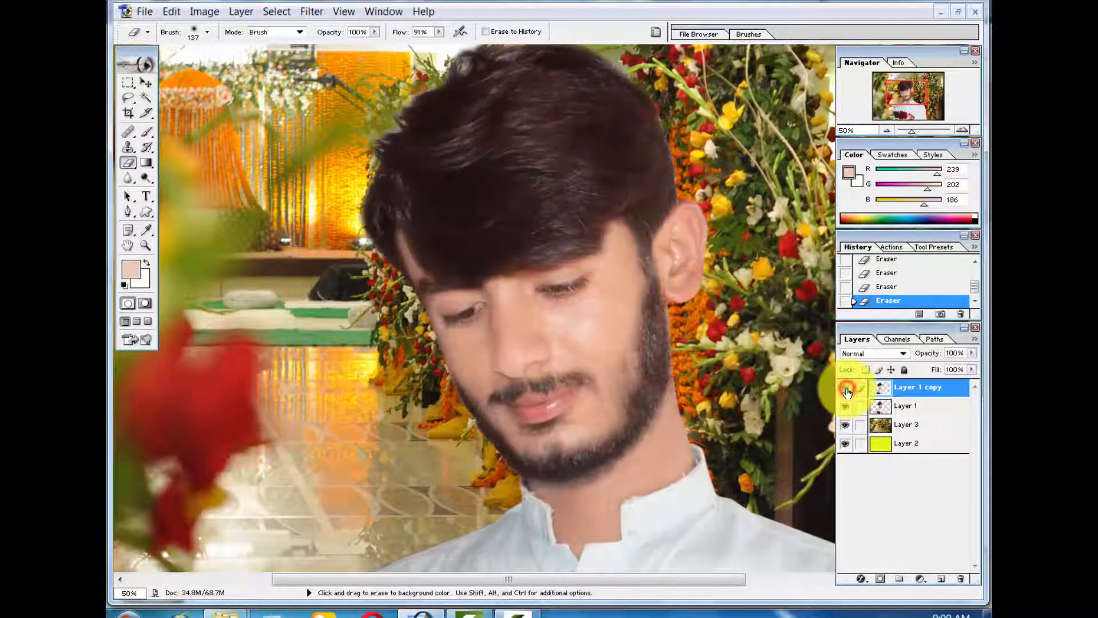
left_click(846, 390)
left_click(847, 391)
left_click(848, 391)
left_click(848, 392)
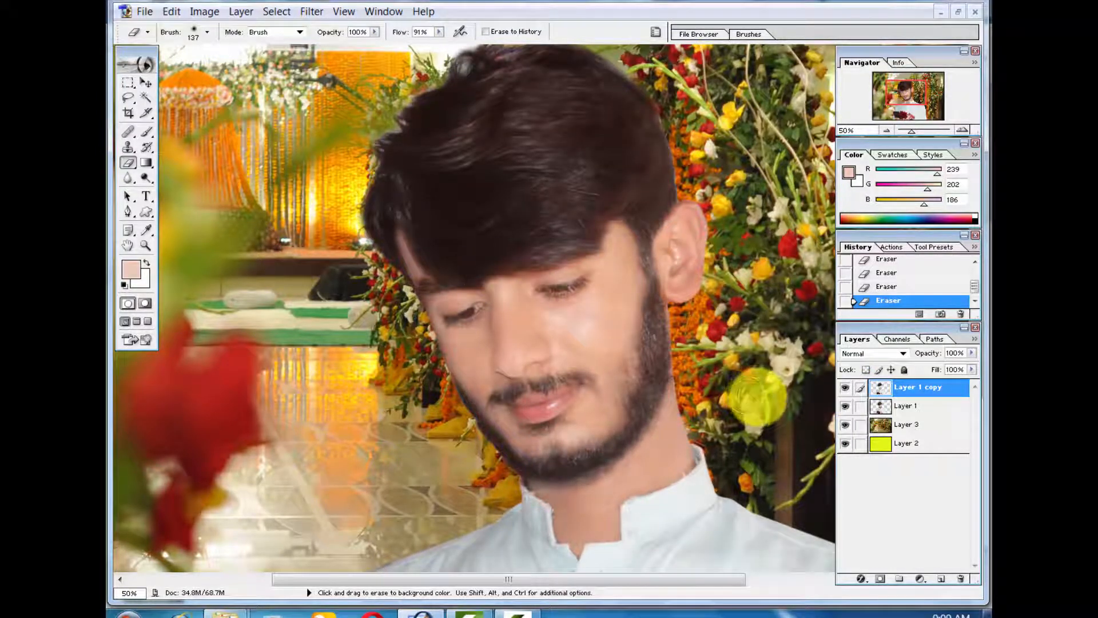
- Merge and re-duplicate the man's layer, using Curves to darken RGB midtones (input 135, output 122) and adjust the red channel
key("ctrl+e")
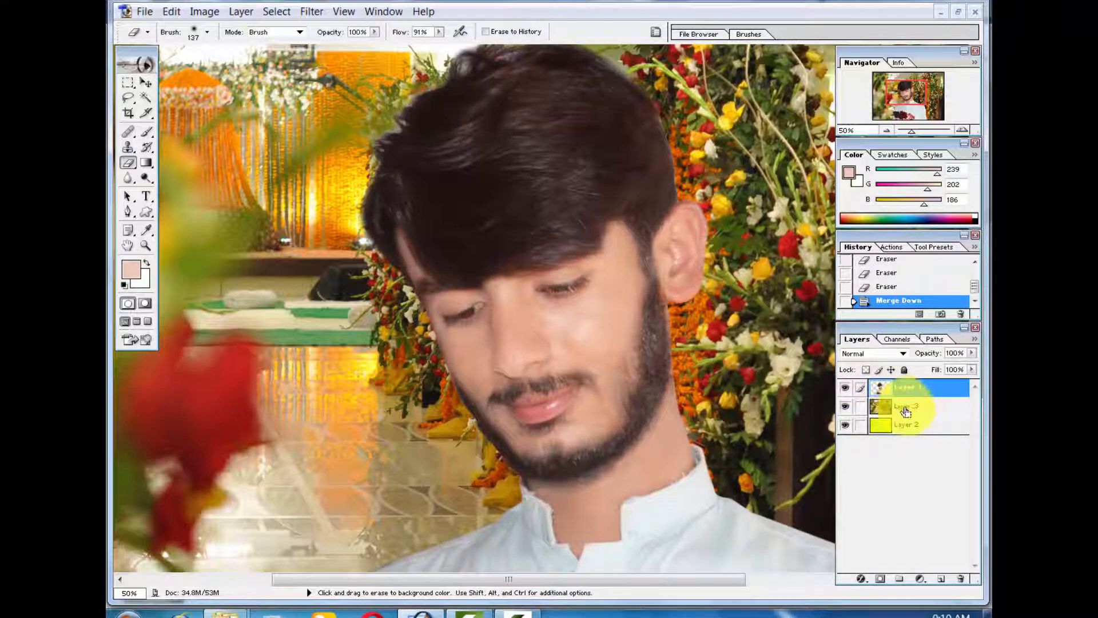
key("ctrl+j")
left_click(204, 12)
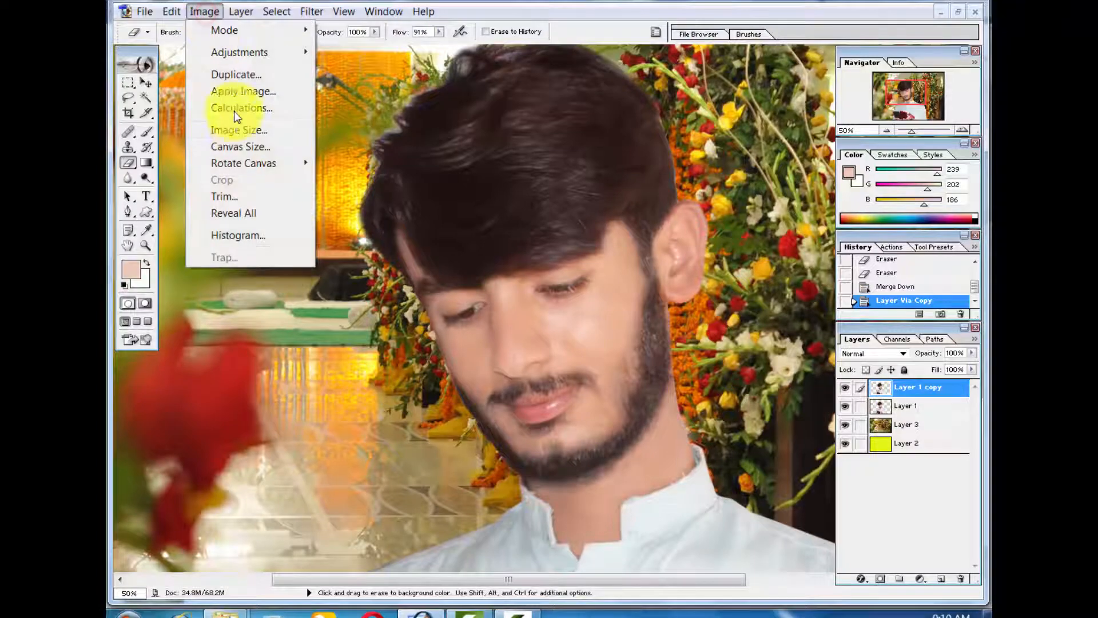
left_click(239, 52)
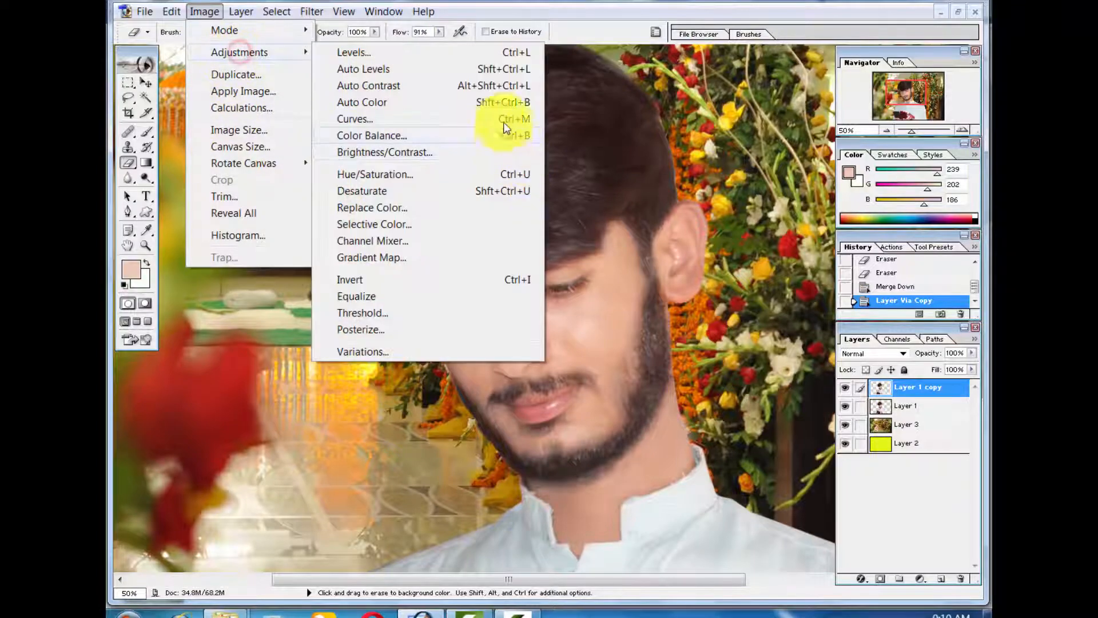
left_click(504, 121)
left_click_drag(509, 184, 709, 184)
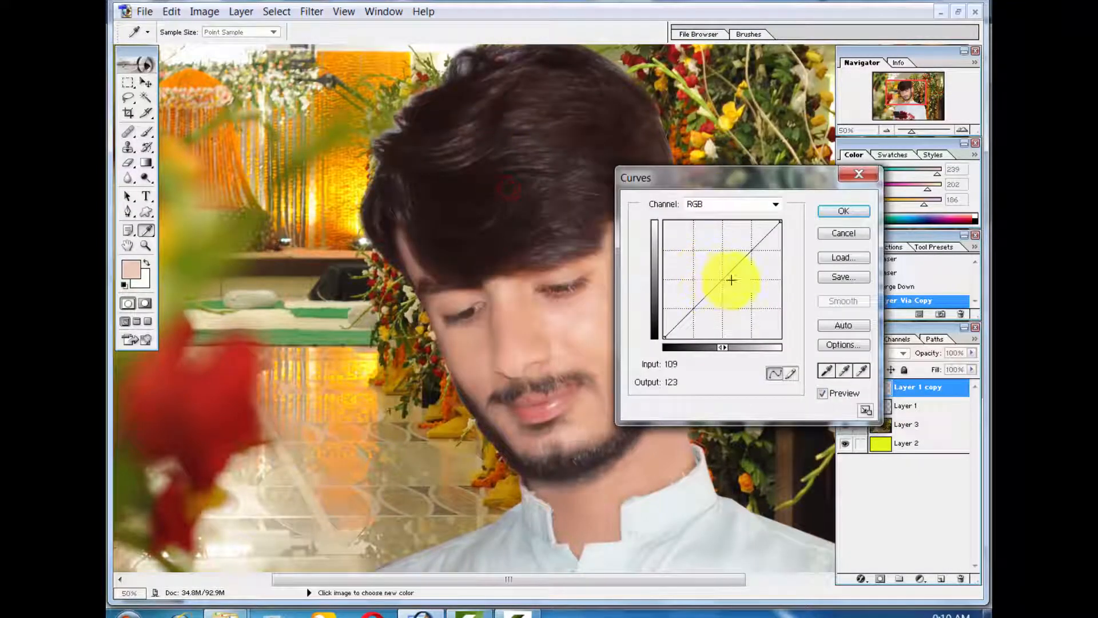
left_click_drag(727, 280, 727, 282)
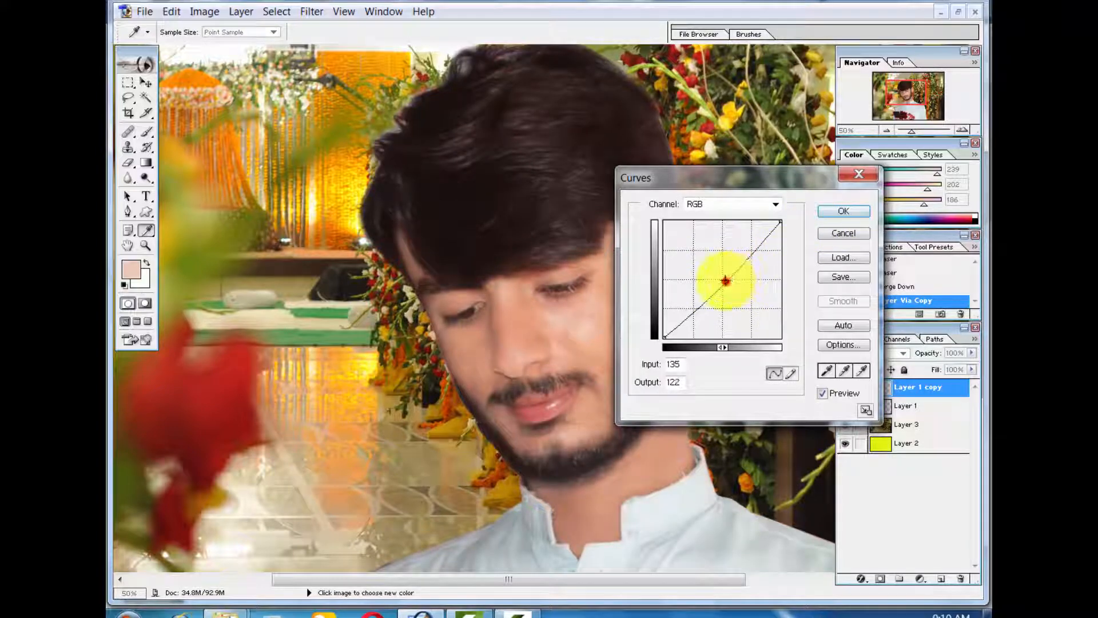
left_click(722, 204)
left_click(714, 230)
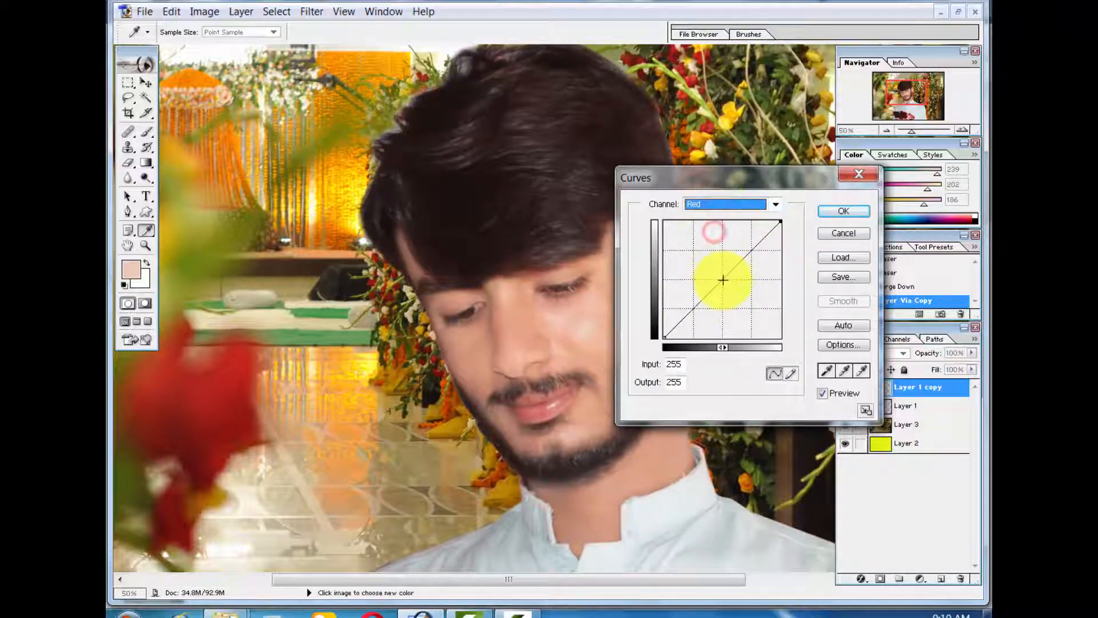
left_click(836, 212)
key("e")
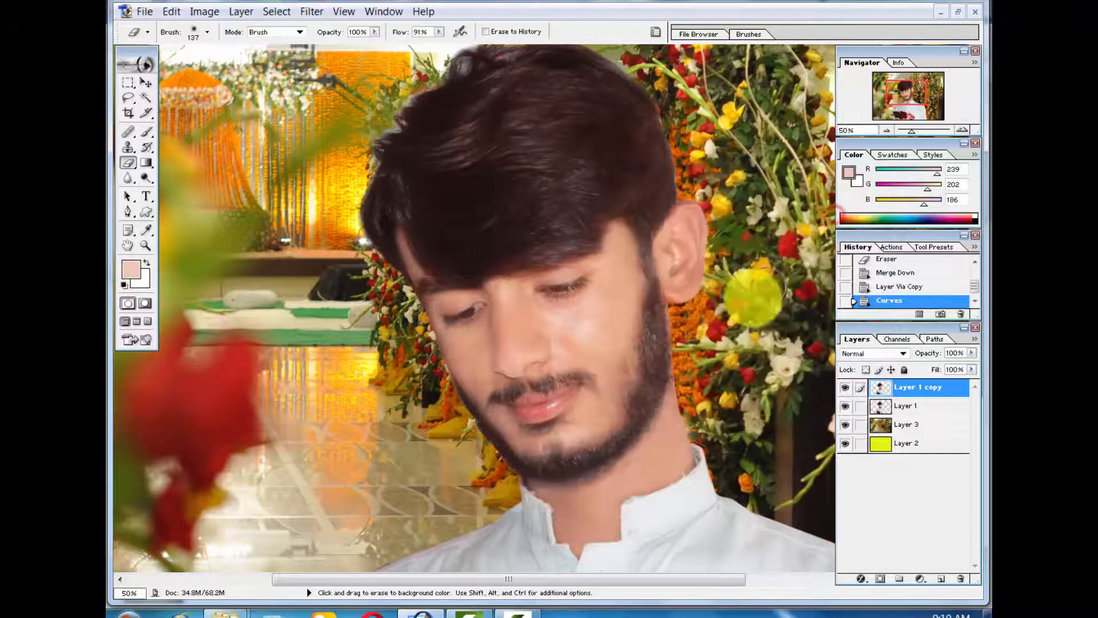
- Soften the flower-hall background on Layer 3 with a Gaussian Blur
scroll(514, 421, "down", 3)
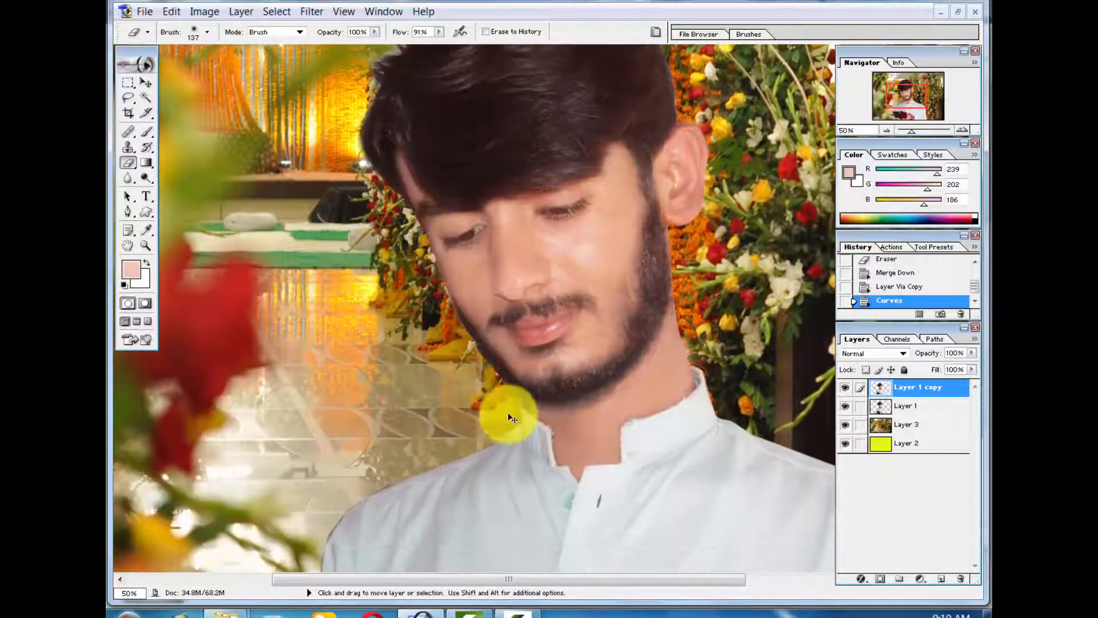
key("ctrl+minus")
scroll(513, 400, "down", 4)
scroll(513, 407, "up", 4)
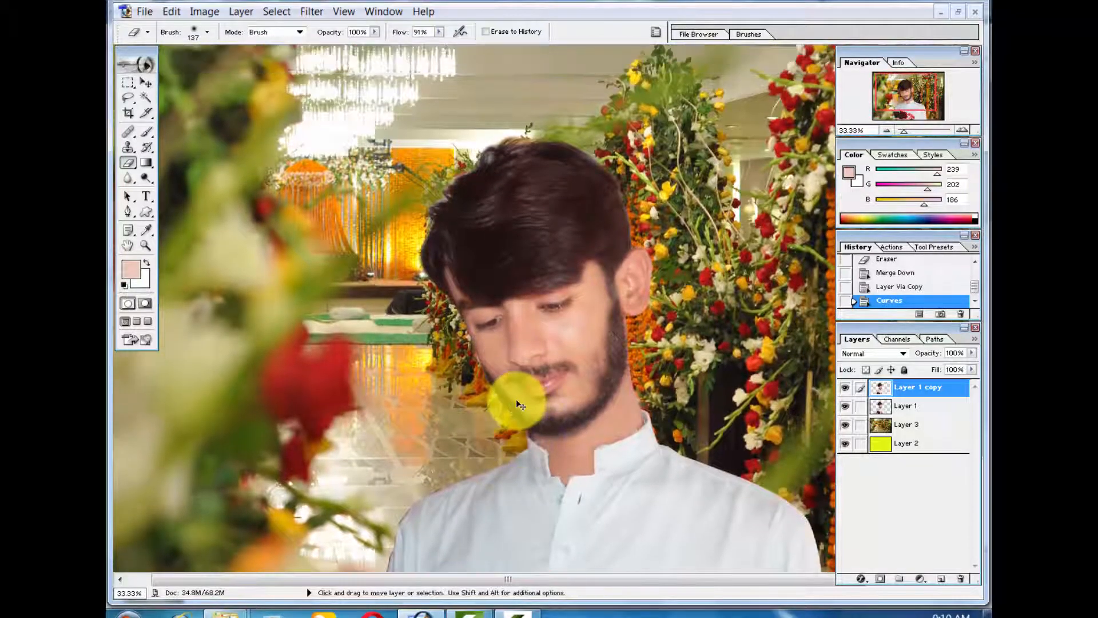
key("ctrl+minus")
left_click(895, 424)
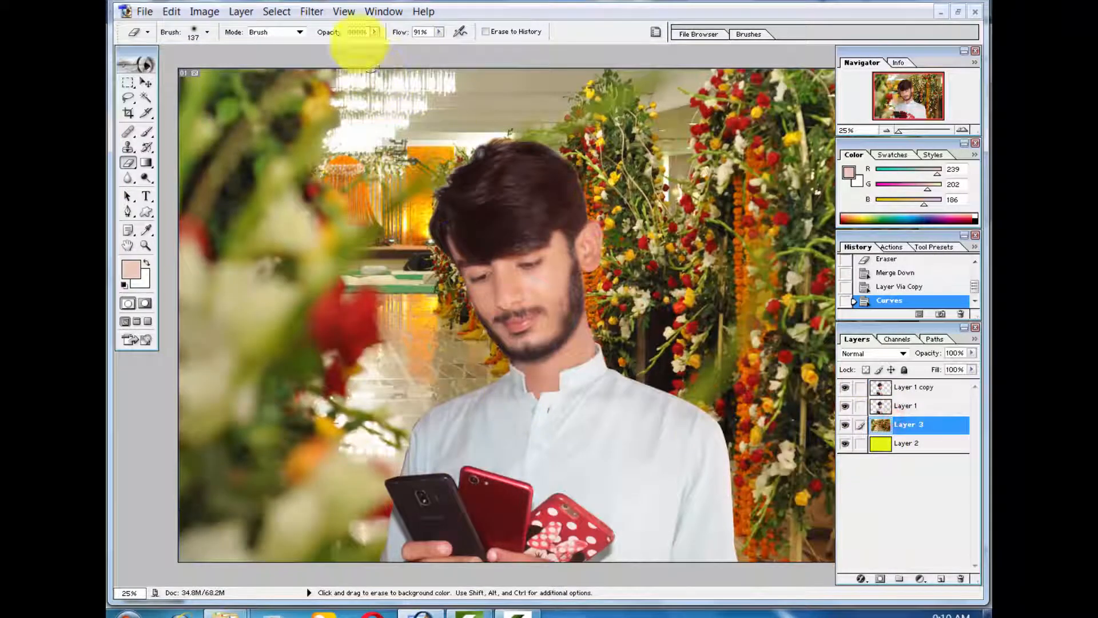
left_click(312, 12)
mouse_move(350, 124)
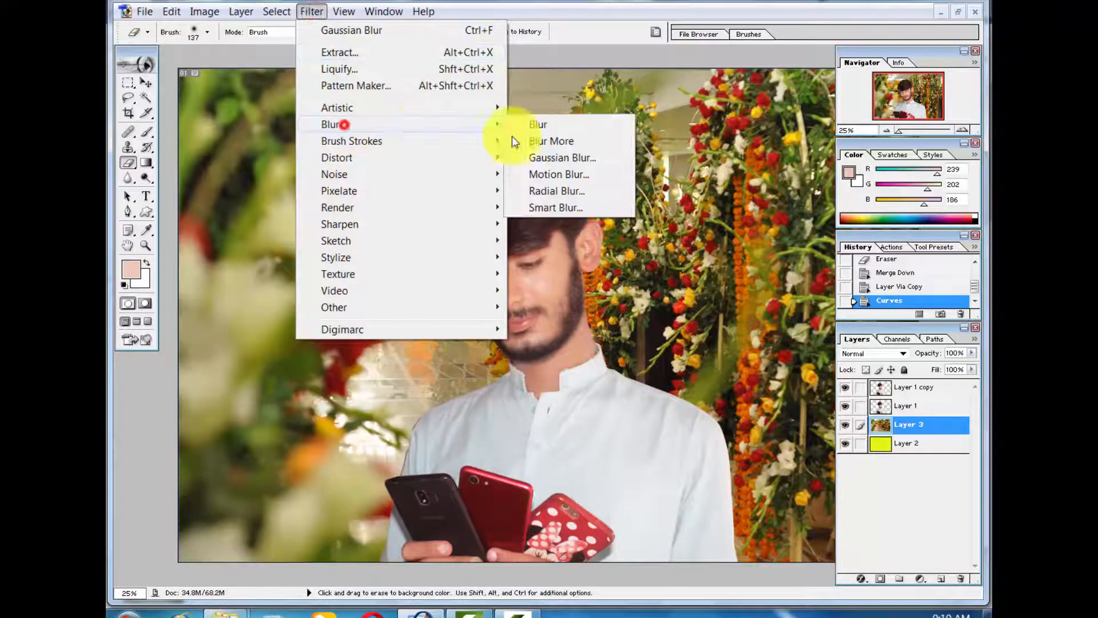
left_click(566, 157)
key("Return")
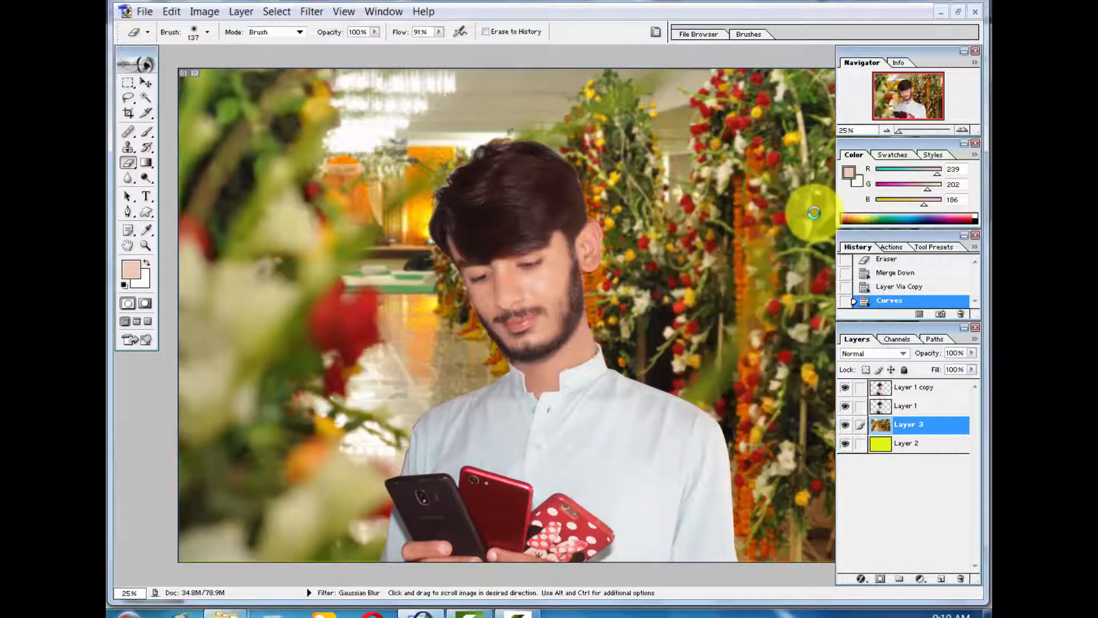
key("ctrl+0")
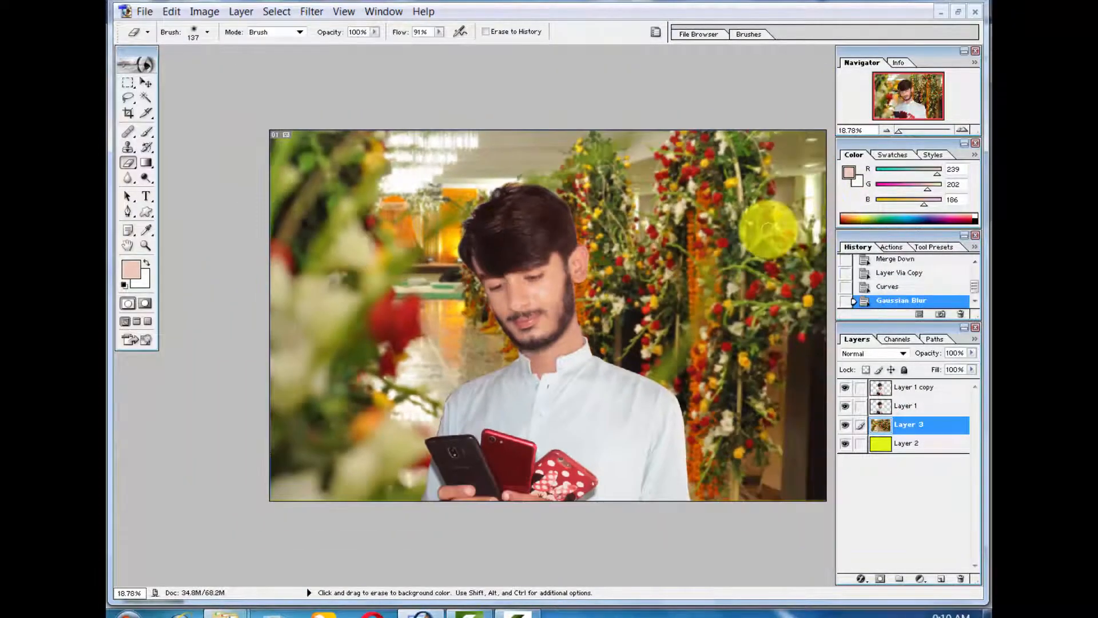
key("ctrl+plus")
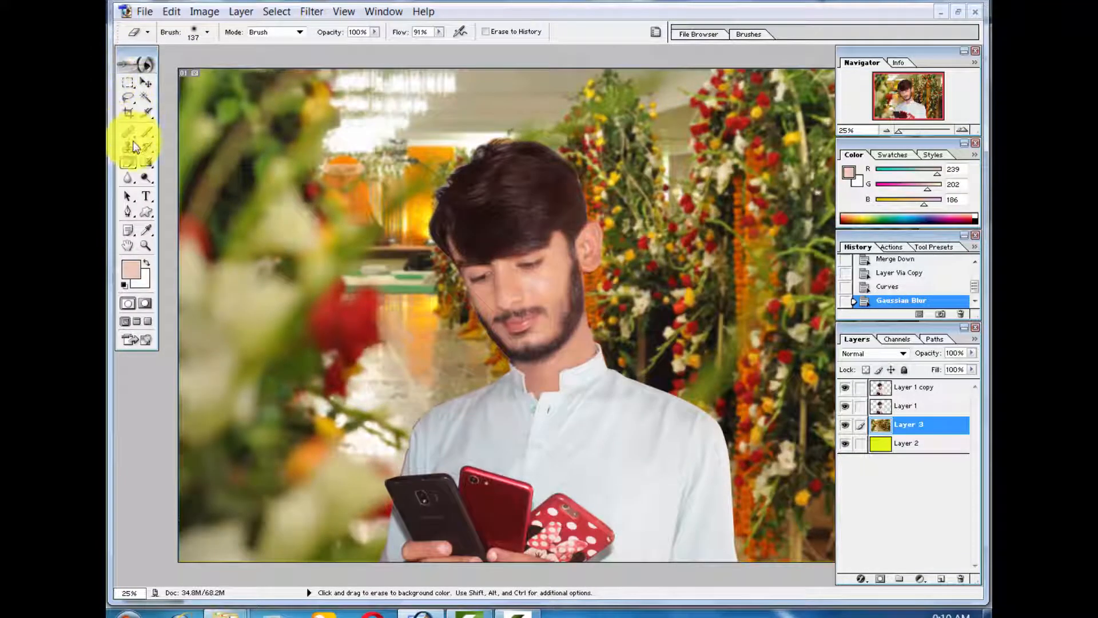
left_click(130, 116)
scroll(456, 170, "down", 5)
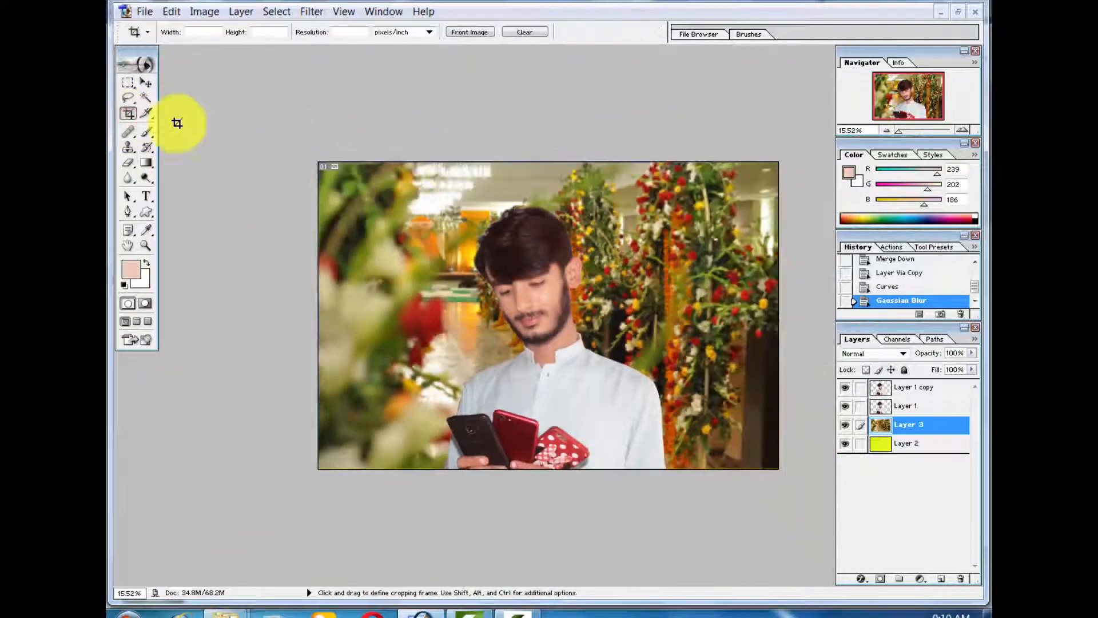
left_click(144, 80)
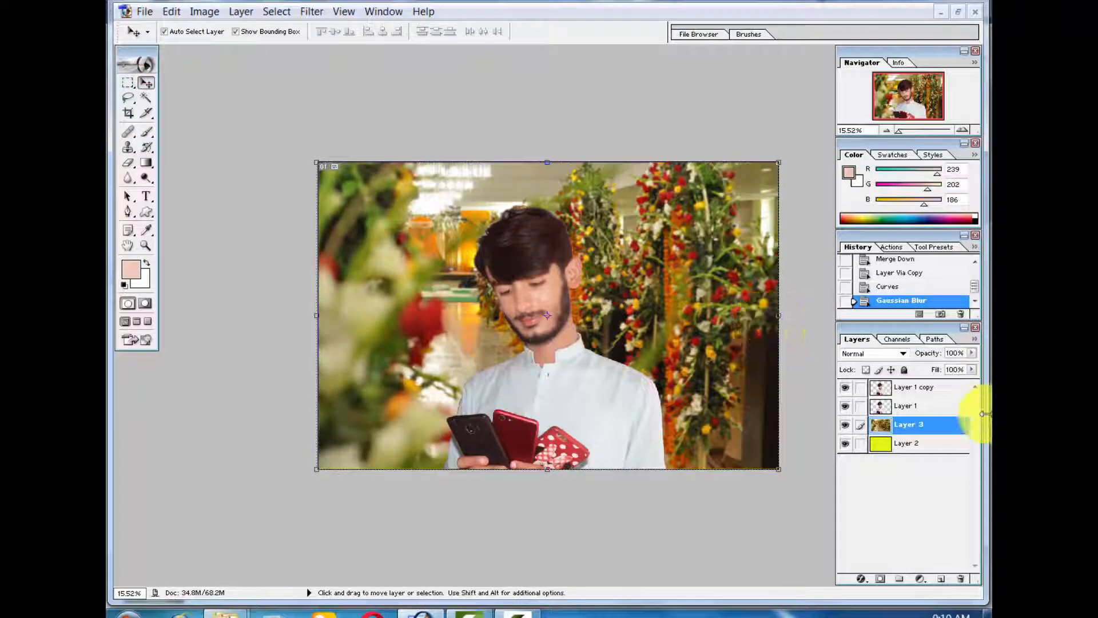
key("ctrl+e")
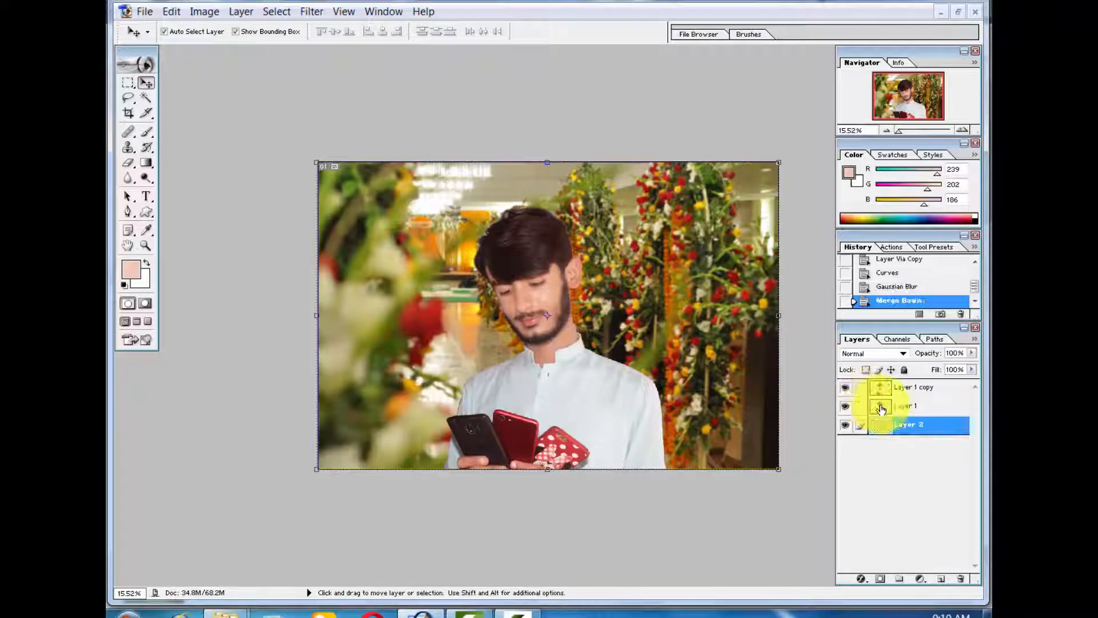
key("z")
left_click(884, 392)
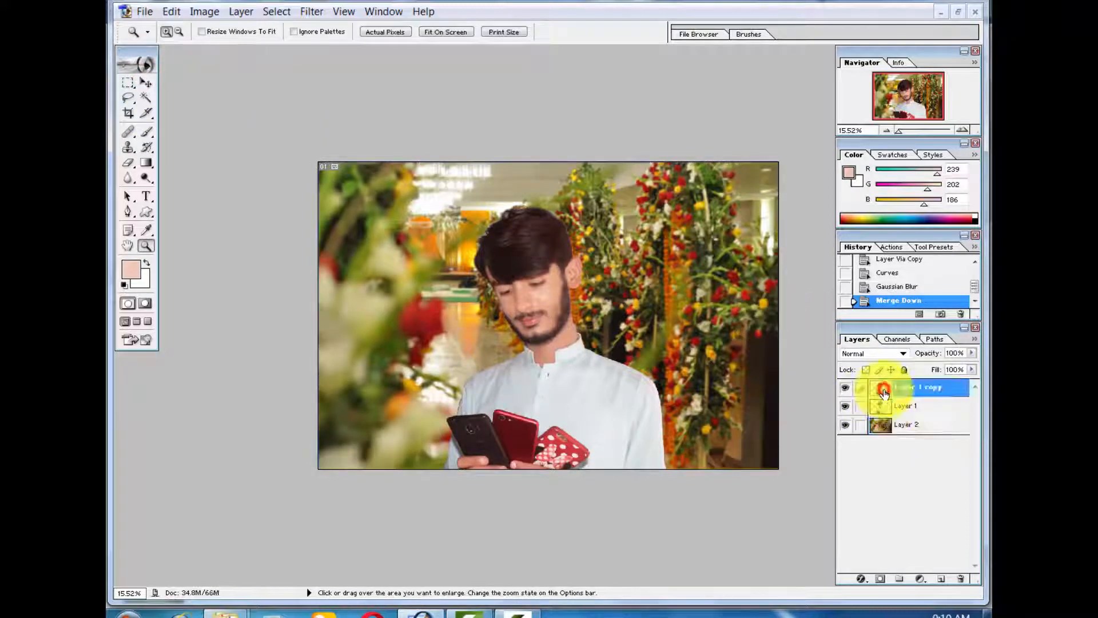
key("ctrl+z")
- Merge the man's duplicate down into Layer 1 and then into the flower-hall background on Layer 3
left_click(883, 389)
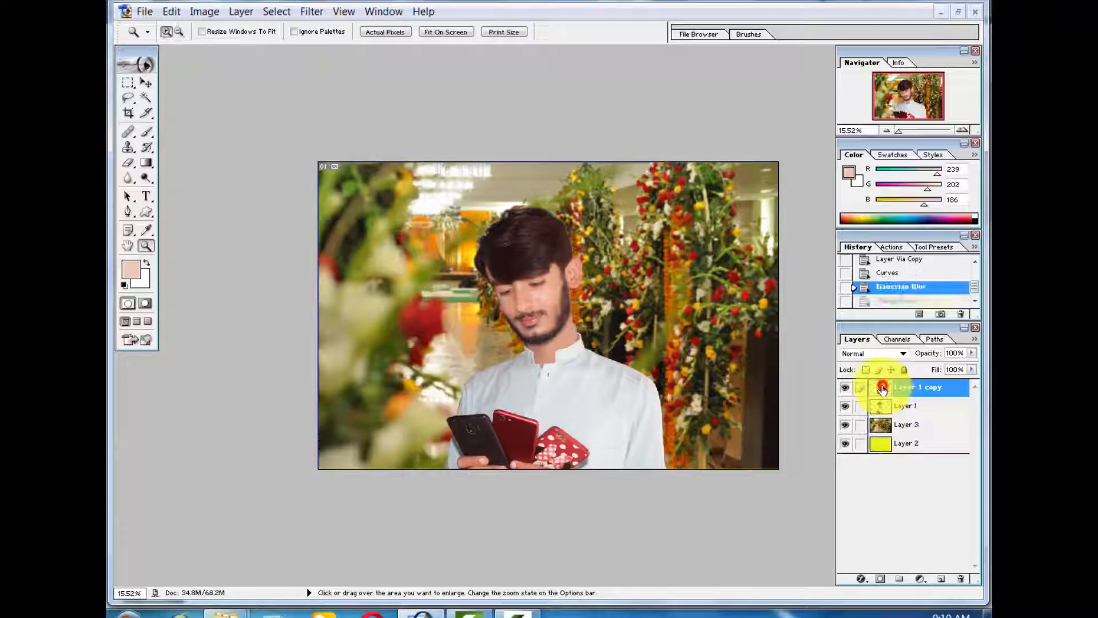
key("ctrl+e")
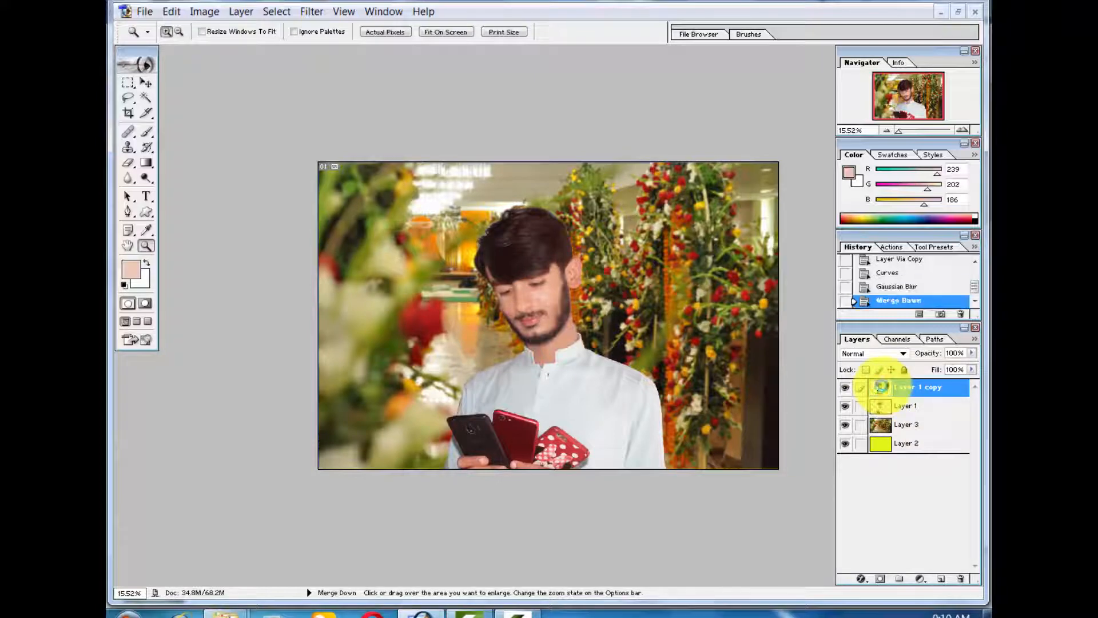
key("ctrl+e")
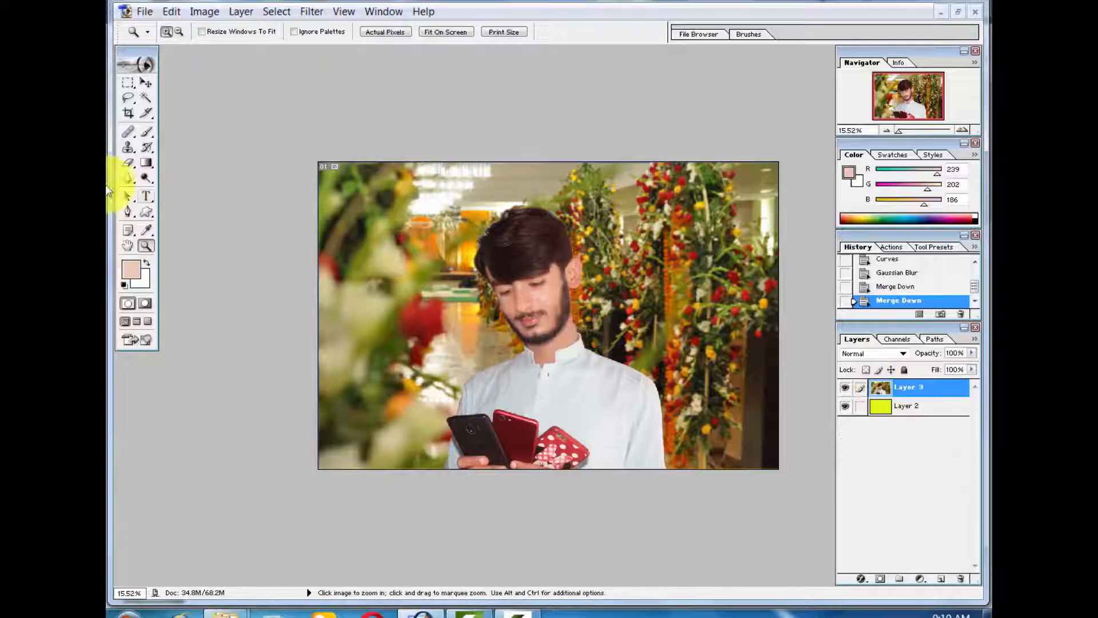
- Save the merged composition as a file named ooo
left_click(143, 11)
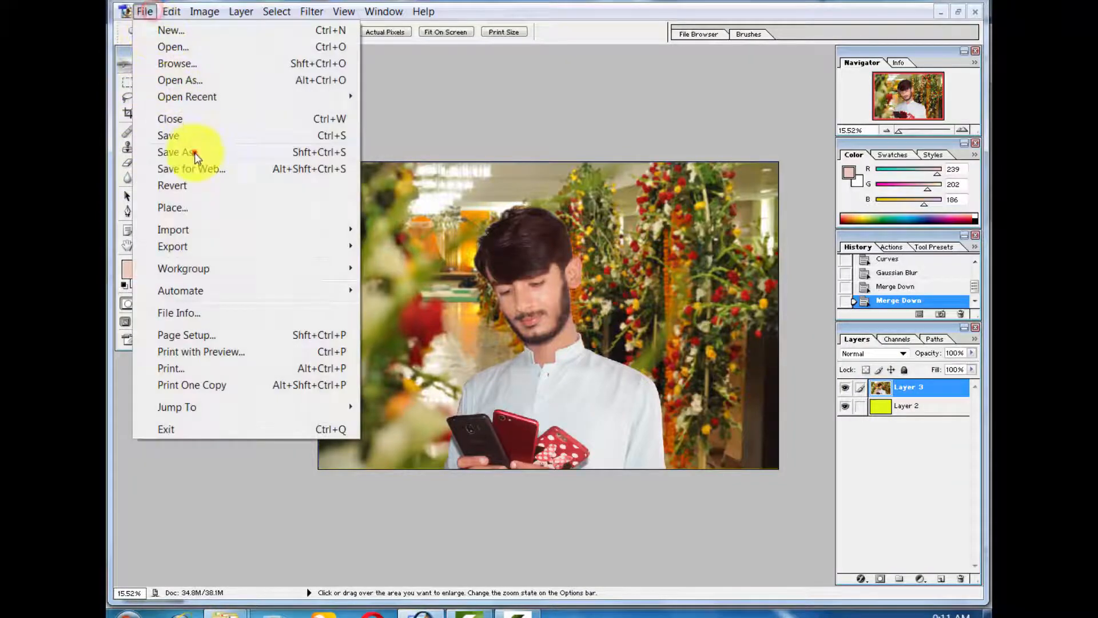
left_click(172, 152)
type("ooo")
left_click(812, 323)
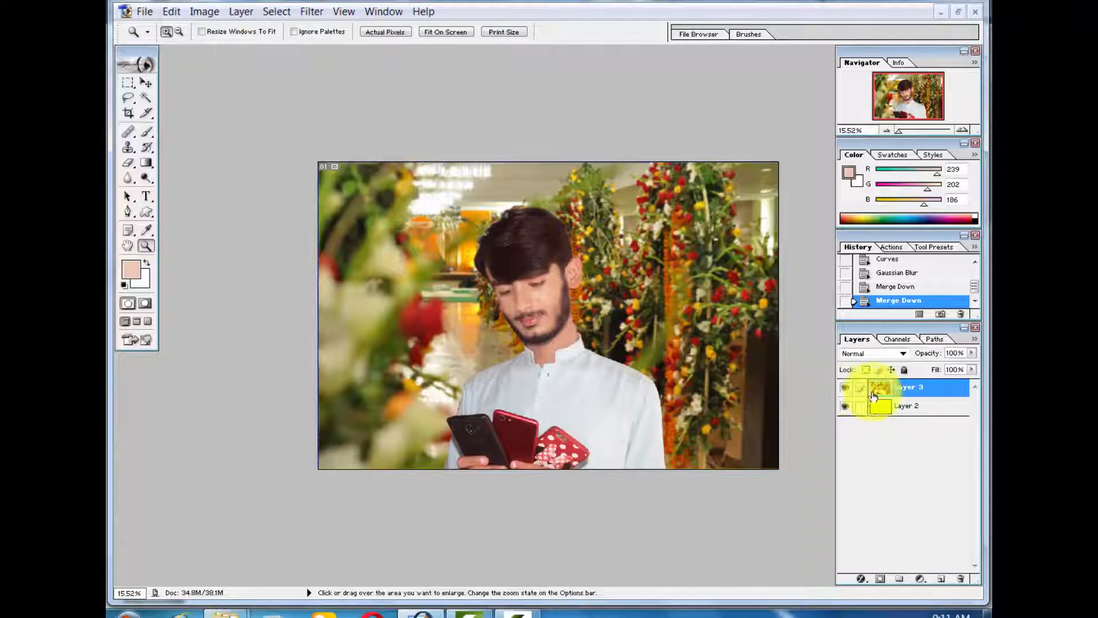
- Try to nudge the merged picture on Layer 3 to the left
left_click(146, 83)
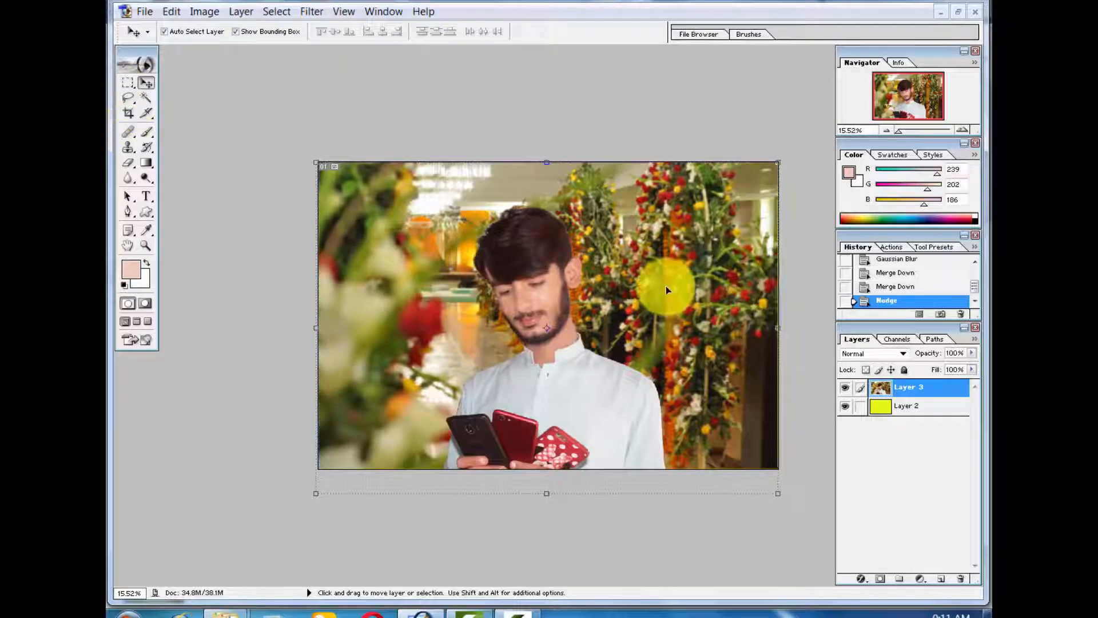
key("shift+Left")
key("shift+Left")
key("shift+Left")
key("shift+Left")
key("shift+Left")
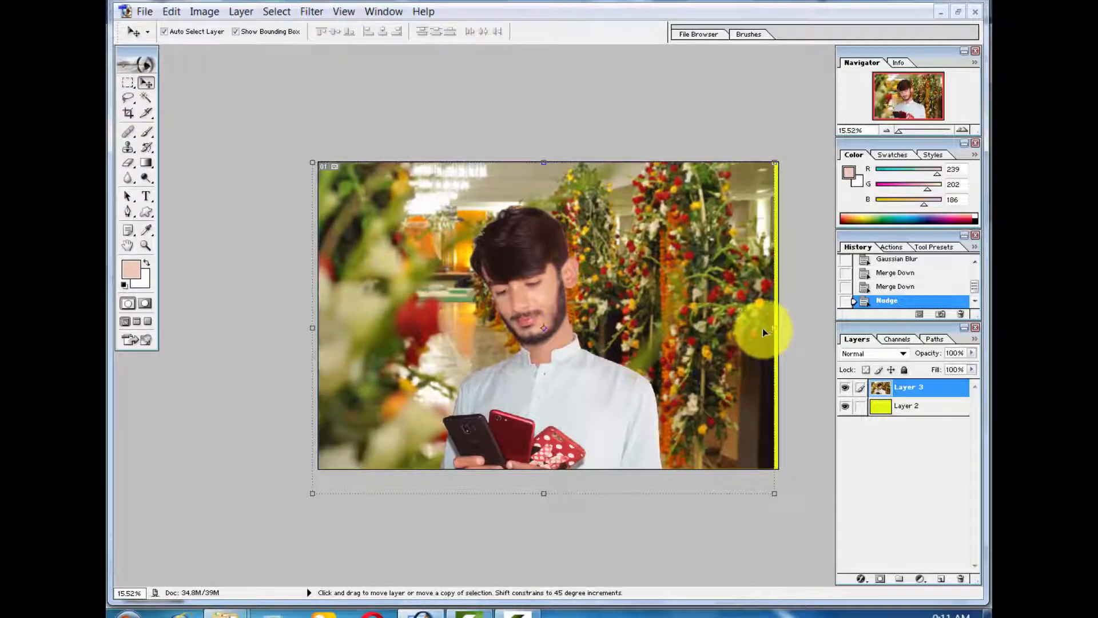
- Undo the nudge and the last merge, and reposition the man on Layer 1 further left with a slight clockwise rotation
key("ctrl+alt+z")
key("ctrl+alt+z")
key("shift+Left")
key("shift+Left")
key("shift+Left")
key("shift+Left")
key("shift+Left")
key("shift+Left")
key("shift+Left")
key("shift+Left")
key("shift+Left")
key("shift+Left")
key("shift+Left")
key("shift+Left")
key("shift+Left")
key("shift+Left")
key("shift+Left")
key("shift+Left")
key("shift+Left")
key("shift+Left")
key("shift+Left")
key("shift+Left")
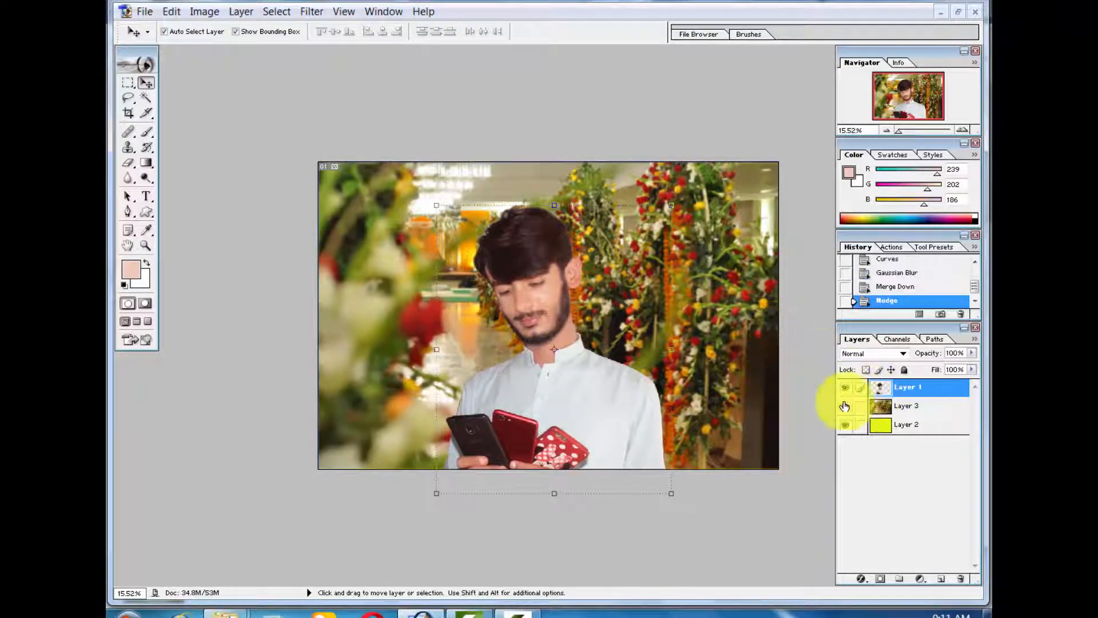
key("shift+Left")
key("shift+Left")
key("shift+Left")
key("shift+Left")
key("shift+Left")
key("shift+Left")
key("shift+Left")
key("shift+Left")
key("shift+Left")
key("shift+Left")
key("shift+Left")
key("shift+Left")
key("shift+Left")
key("shift+Left")
key("shift+Left")
key("shift+Left")
key("shift+Left")
key("shift+Left")
key("shift+Left")
key("shift+Left")
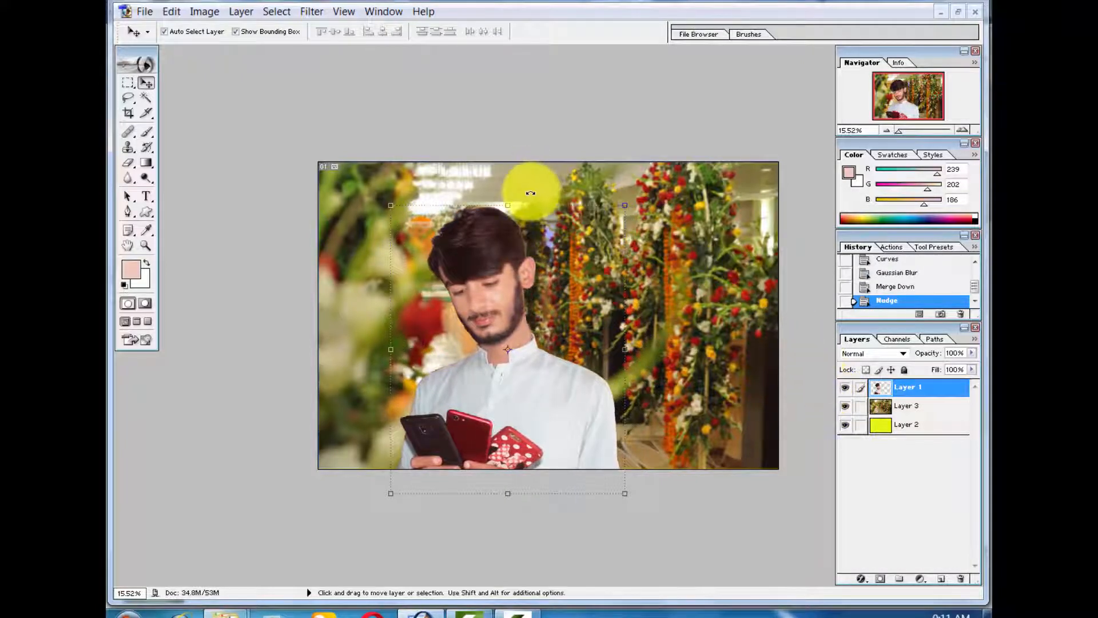
left_click_drag(527, 189, 532, 186)
key("Return")
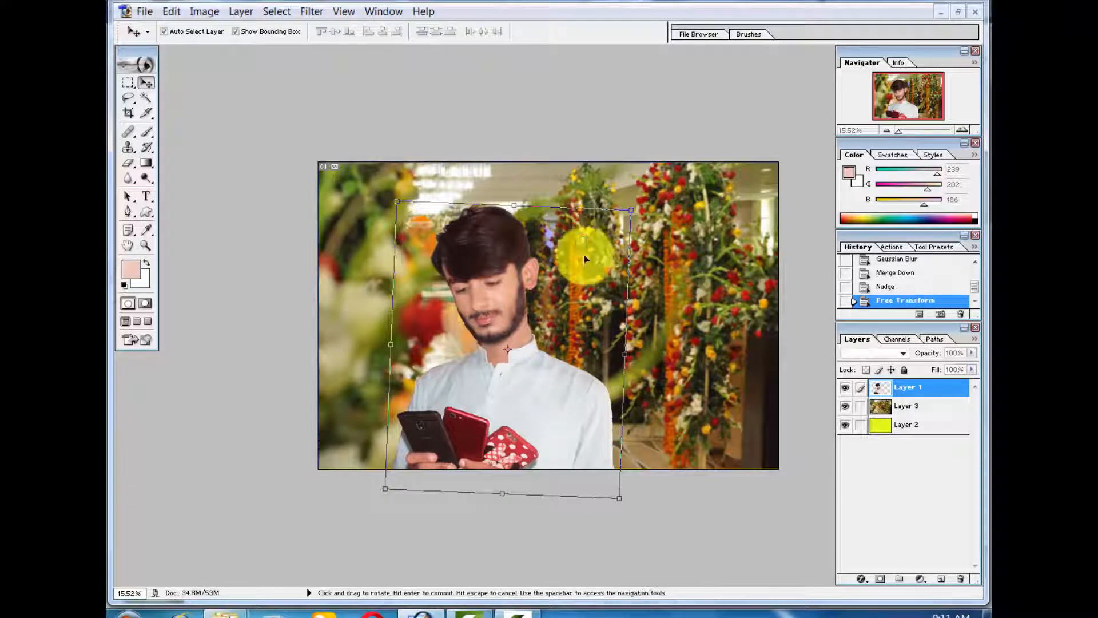
- Crop the composition to a nearly square frame around the man, trimming the flower hall on both sides at full height
left_click(128, 115)
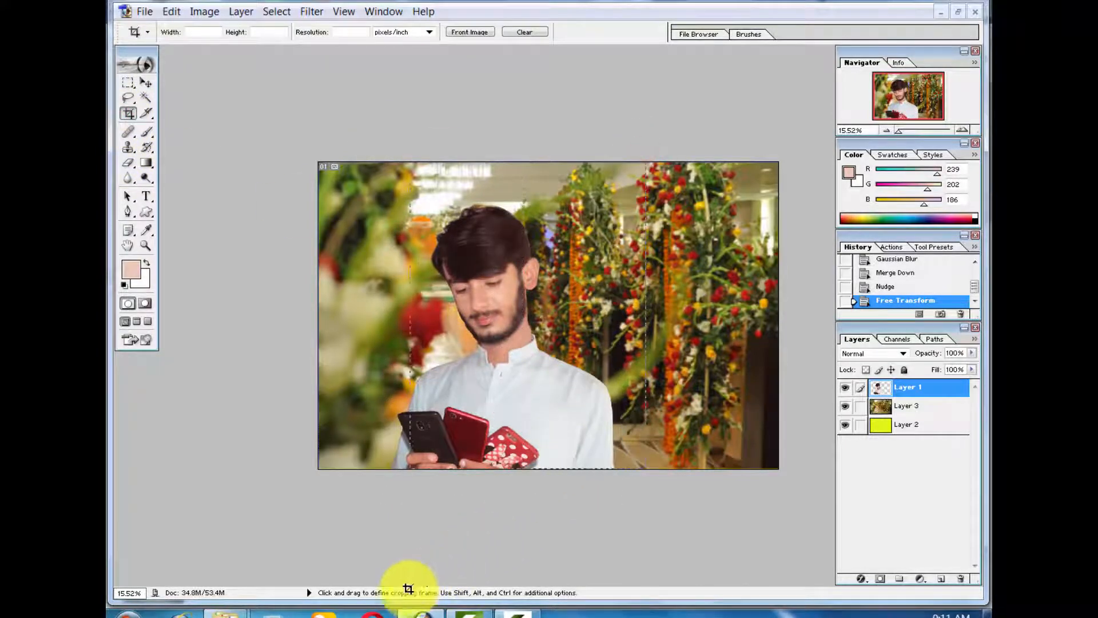
left_click_drag(343, 609, 346, 608)
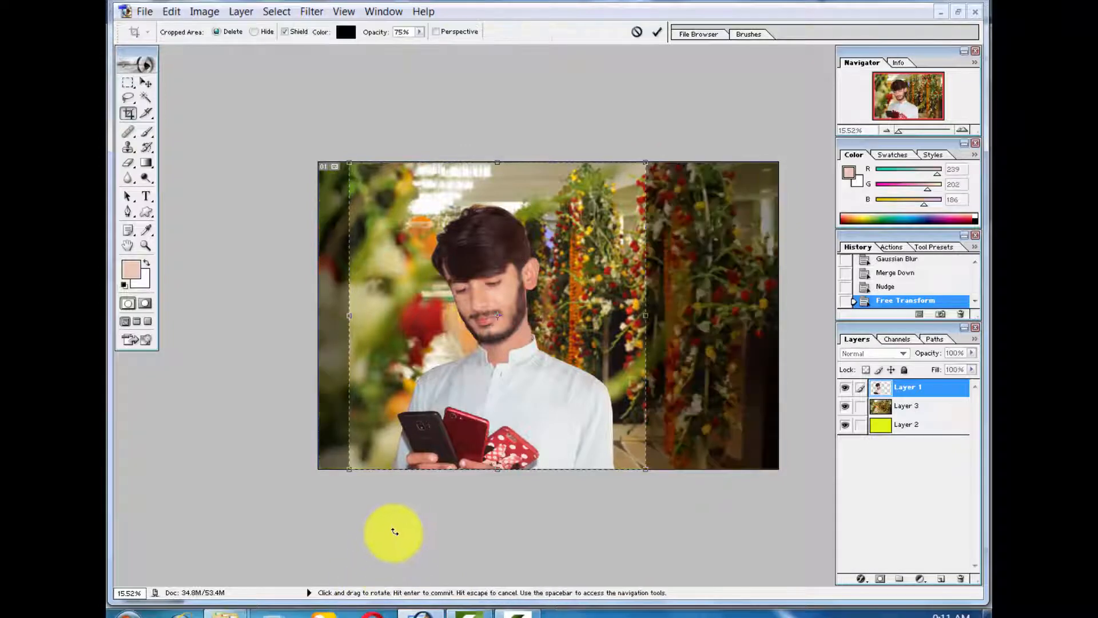
left_click_drag(647, 272, 672, 315)
left_click_drag(351, 314, 355, 315)
left_click_drag(677, 313, 652, 317)
key("Return")
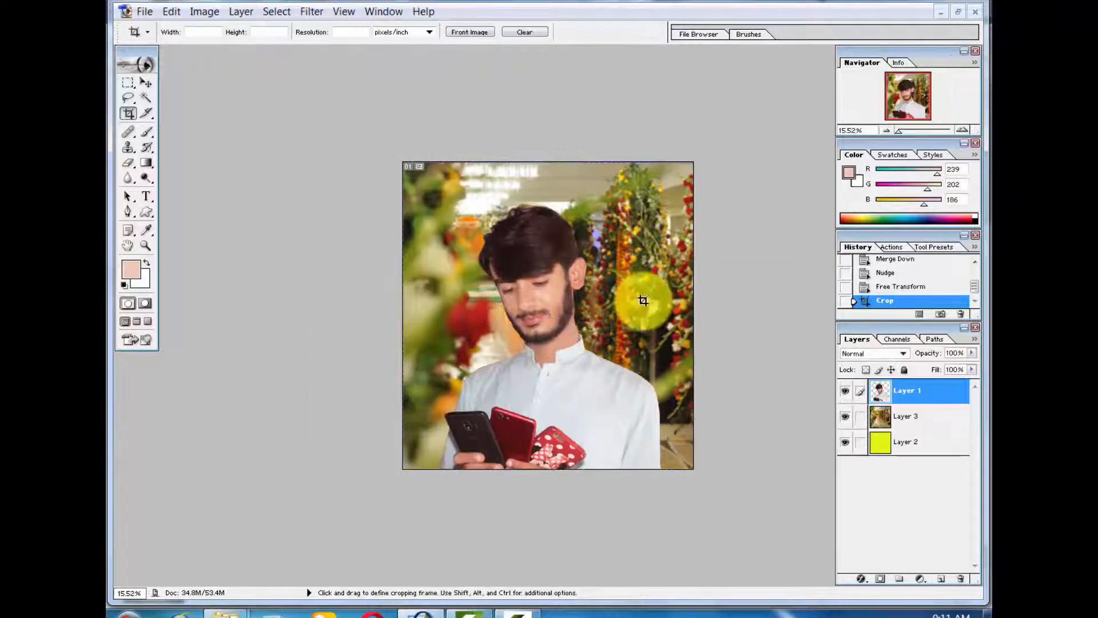
- Export the cropped composition for the web as a high-quality JPEG (quality 60) named we in My Documents
key("ctrl+0")
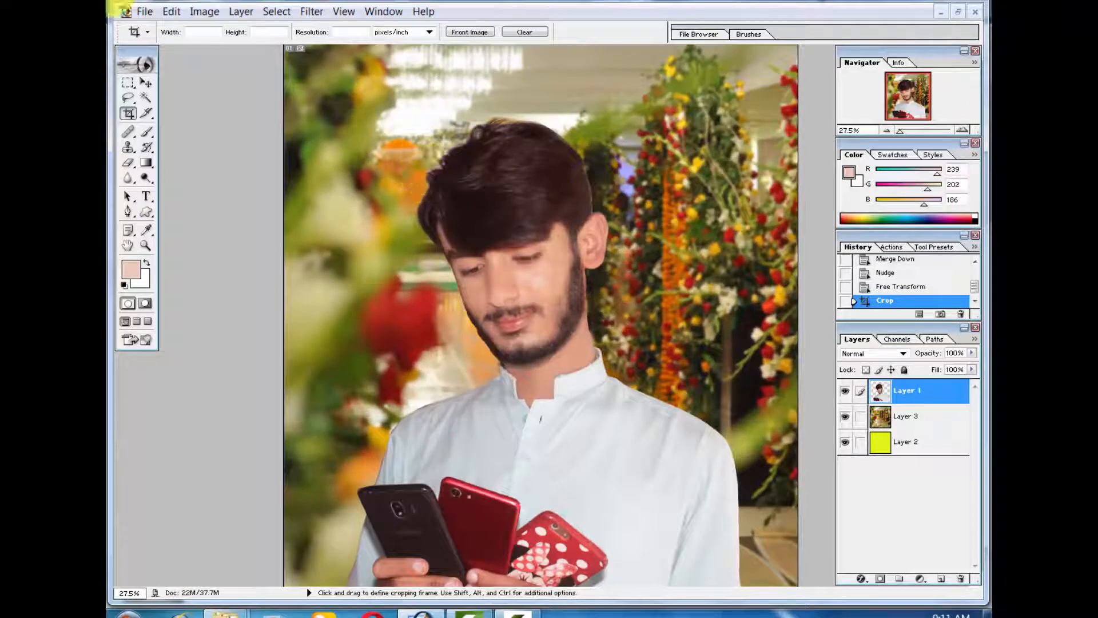
left_click(142, 21)
left_click(217, 166)
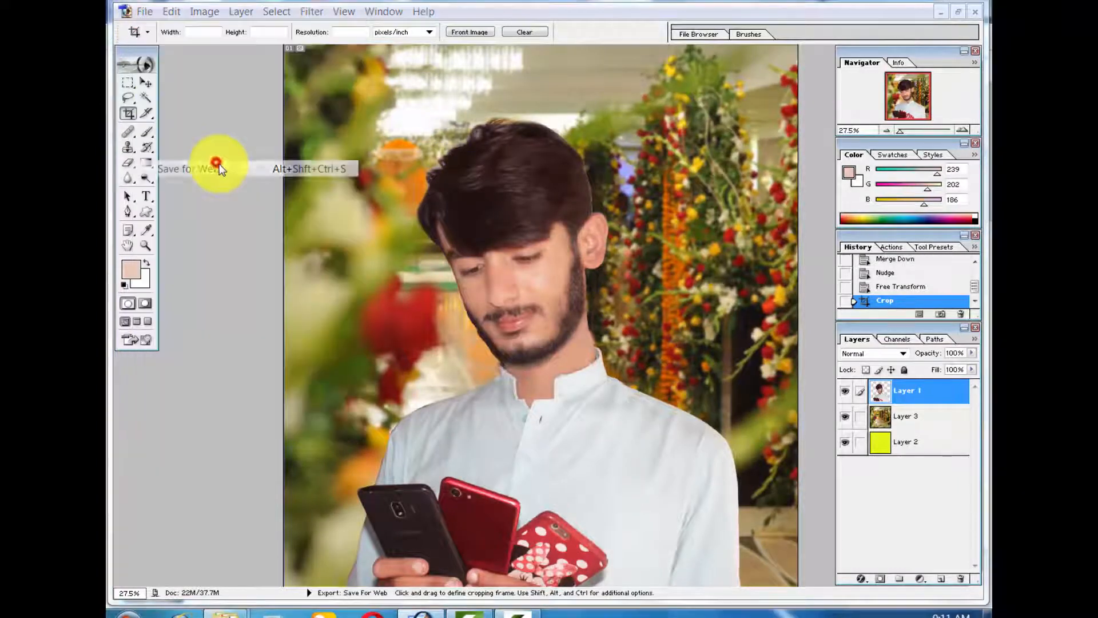
key("Return")
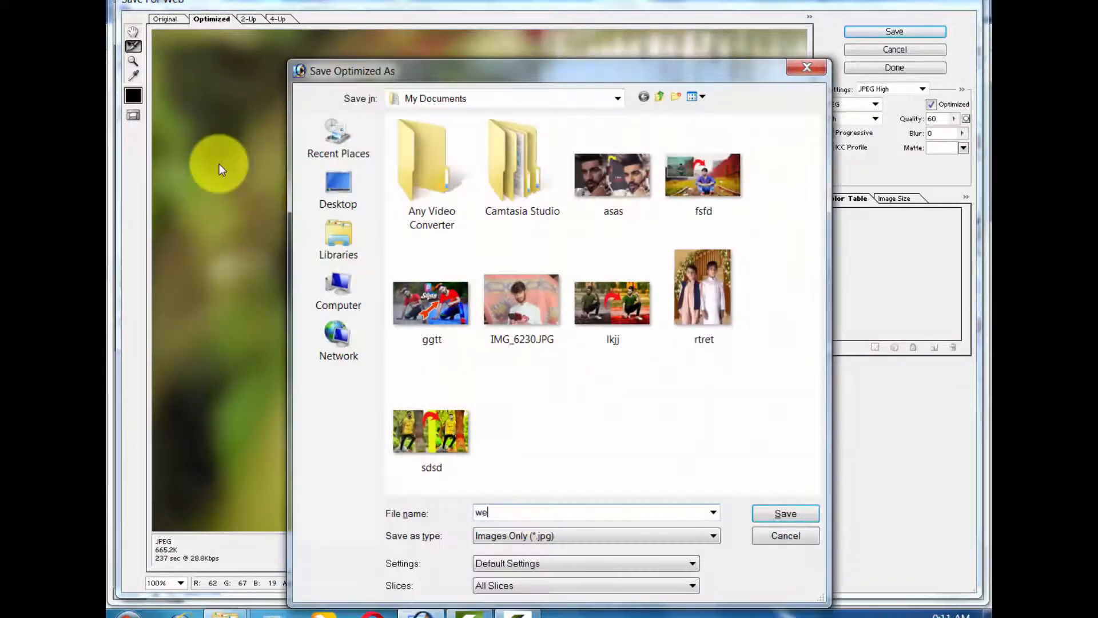
key("Return")
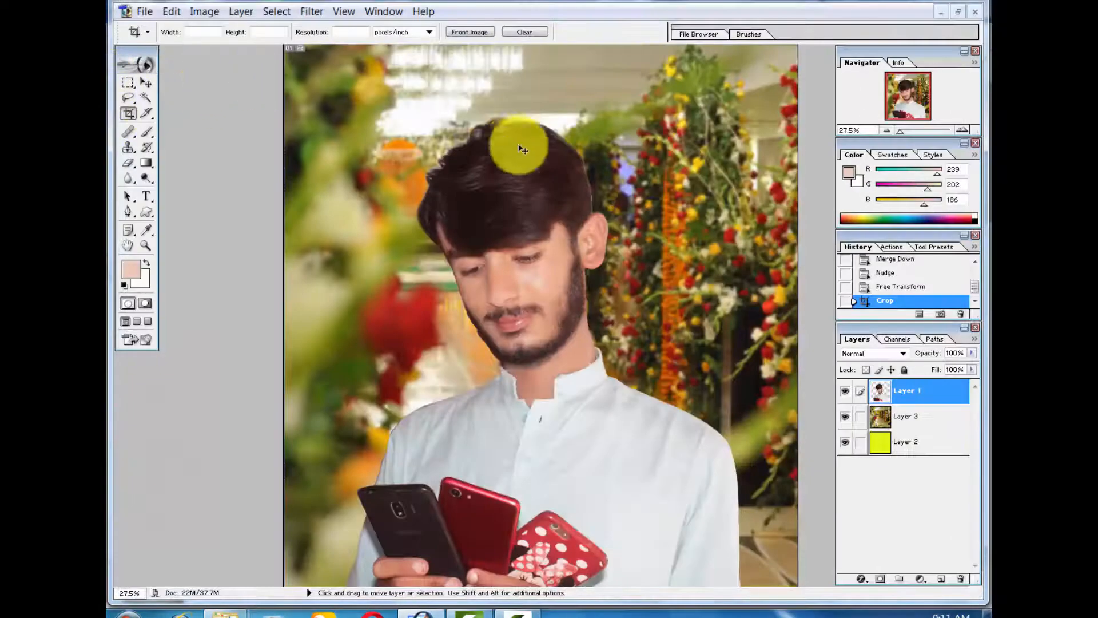
- Duplicate Layer 1 and try out Hue/Saturation shifts on the copy without applying them
key("ctrl+j")
key("ctrl+u")
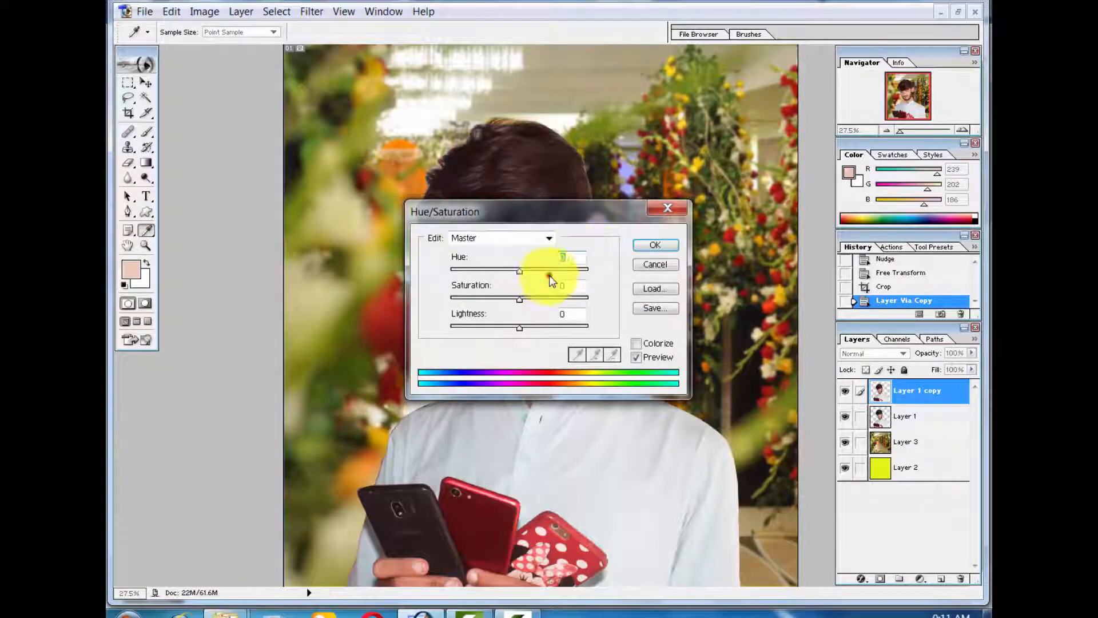
left_click_drag(565, 217, 729, 190)
left_click_drag(683, 243, 679, 278)
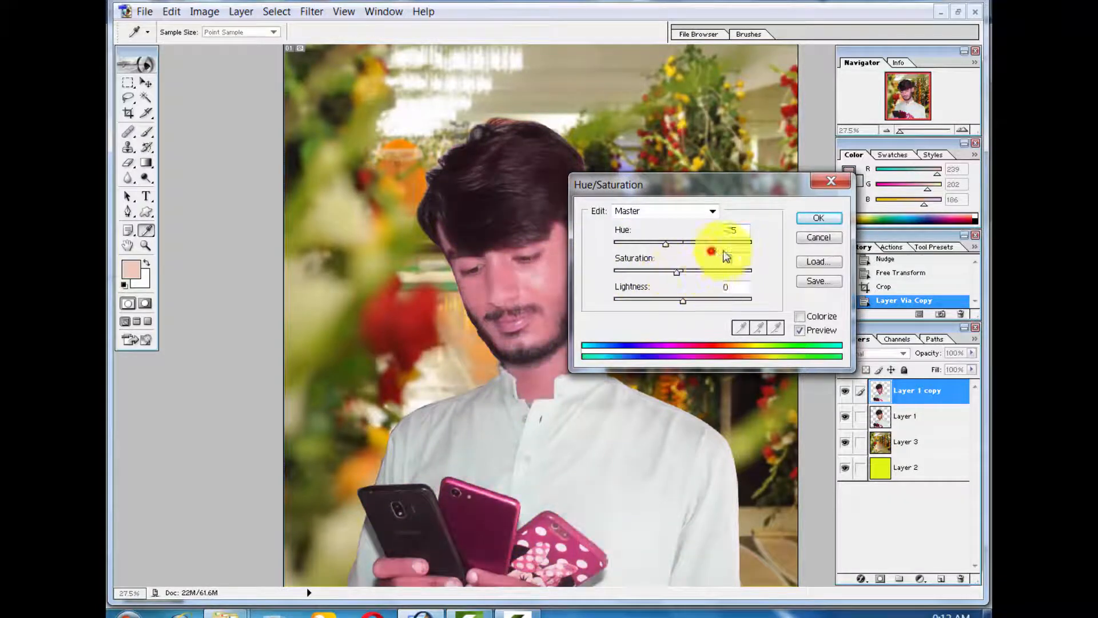
left_click_drag(641, 247, 741, 247)
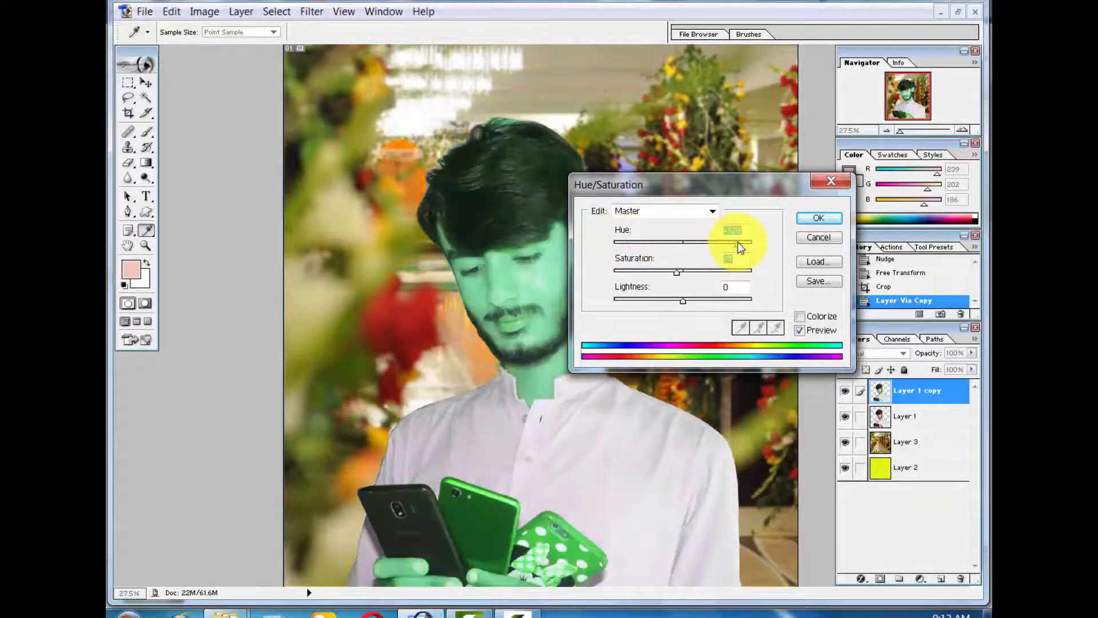
left_click(824, 236)
- Apply Hue/Saturation to the flower-hall background on Layer 3 with hue -10 and saturation +52
left_click(900, 442)
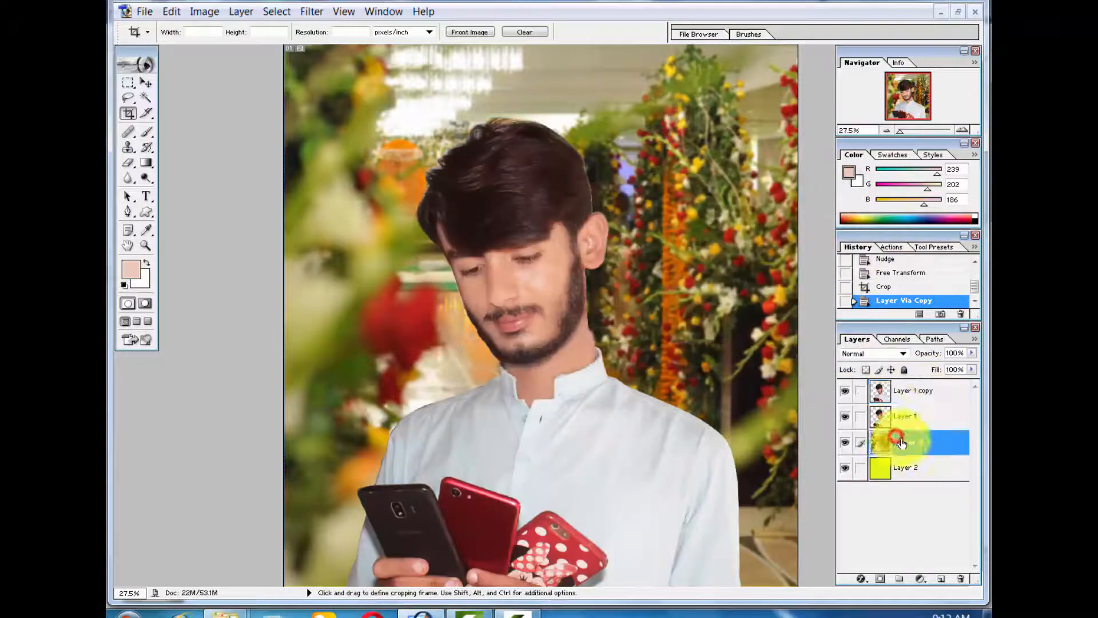
key("ctrl+u")
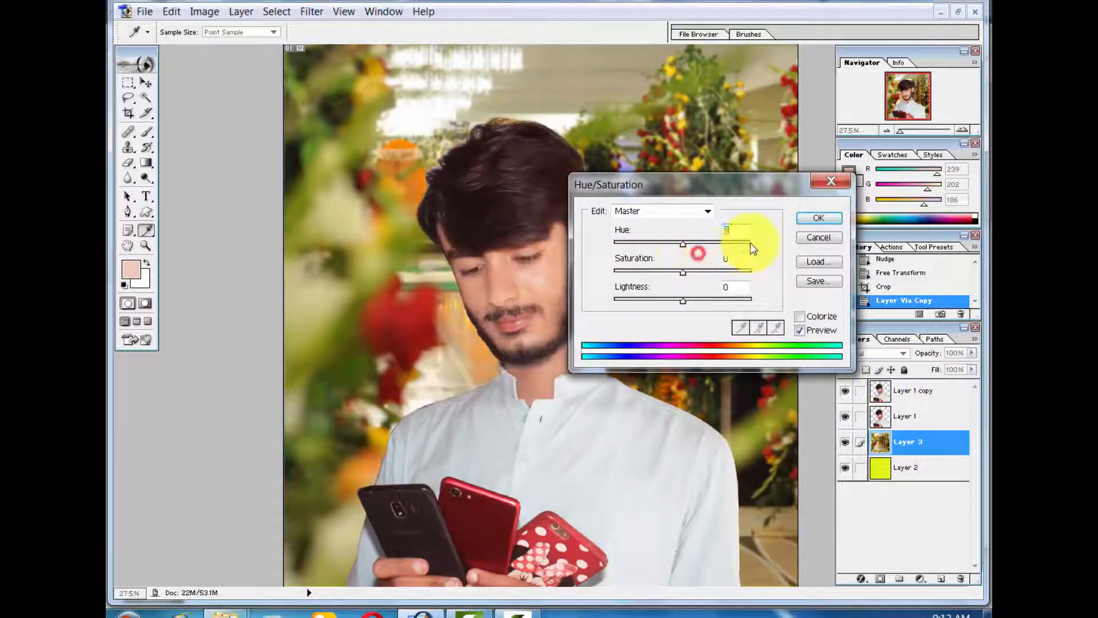
left_click_drag(710, 188, 896, 167)
left_click_drag(917, 229, 863, 232)
left_click_drag(875, 164, 786, 183)
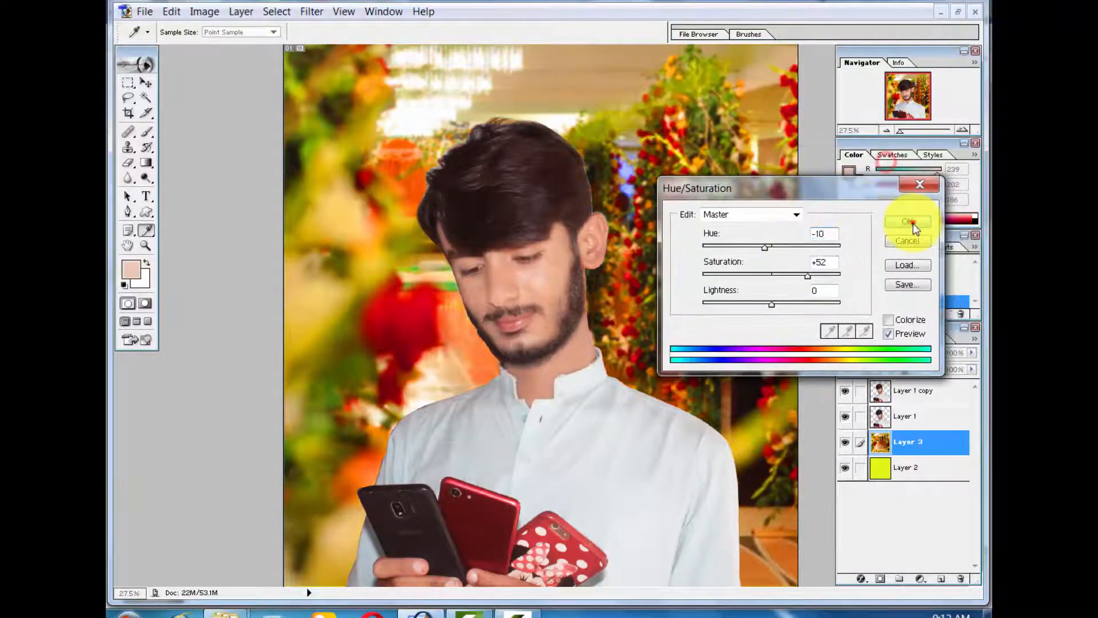
left_click(911, 223)
key("c")
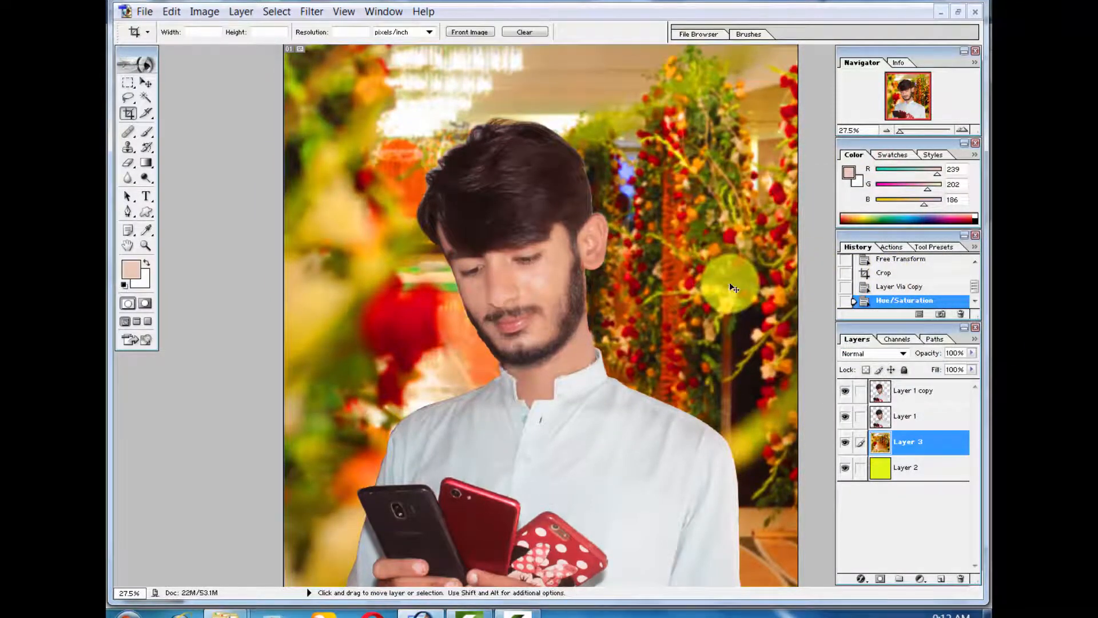
- Export the recoloured composition for the web as a JPEG High image at quality 60
key("ctrl+minus")
left_click(135, 12)
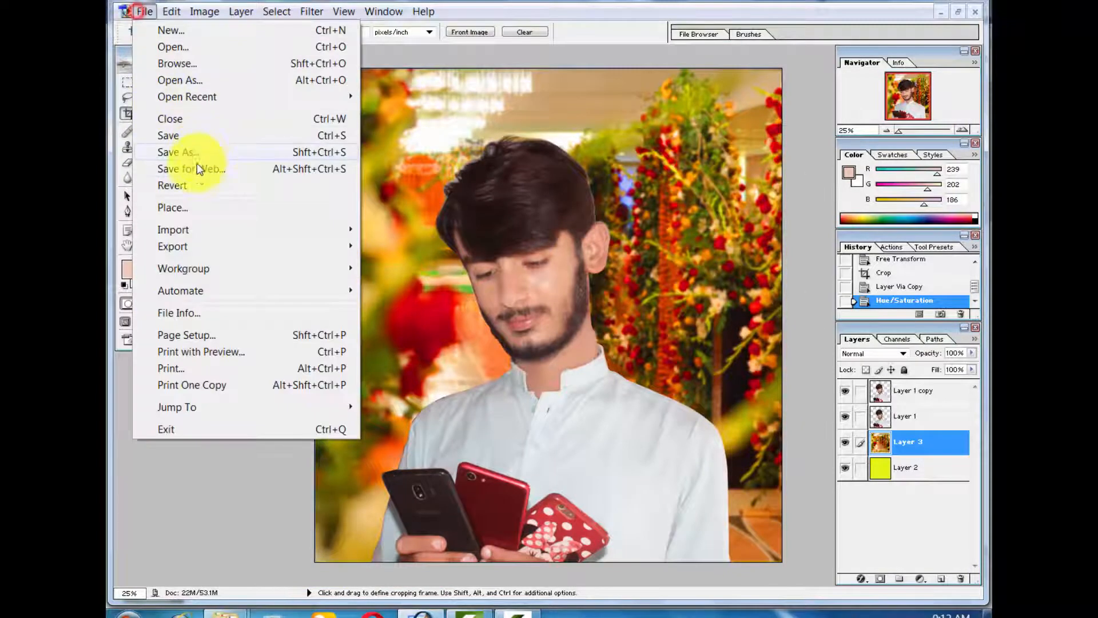
left_click(197, 163)
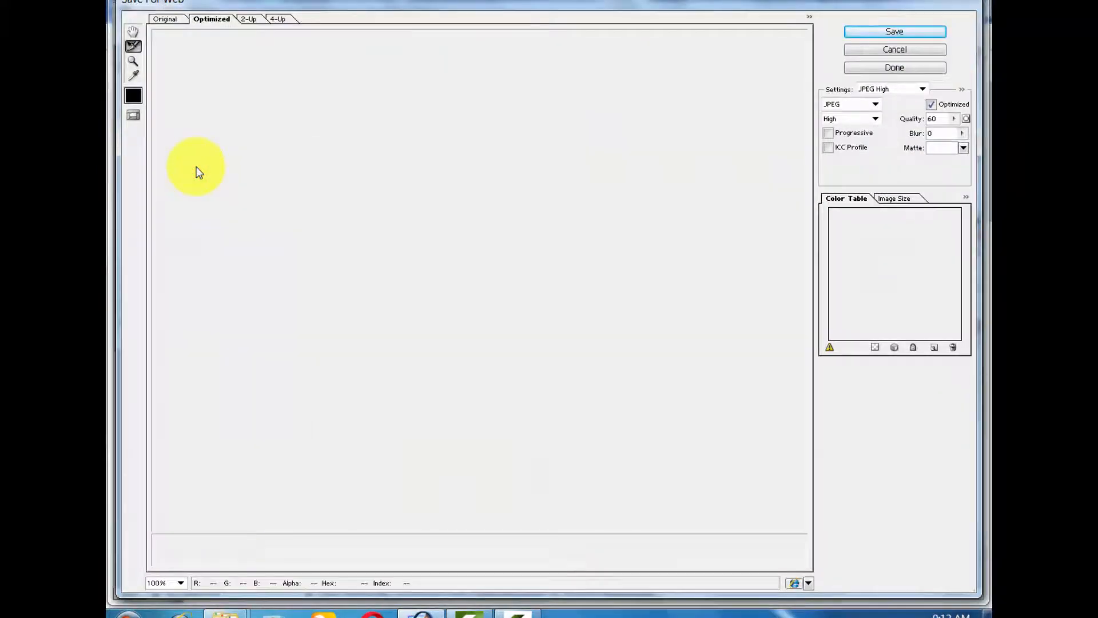
key("Return")
key("Return")
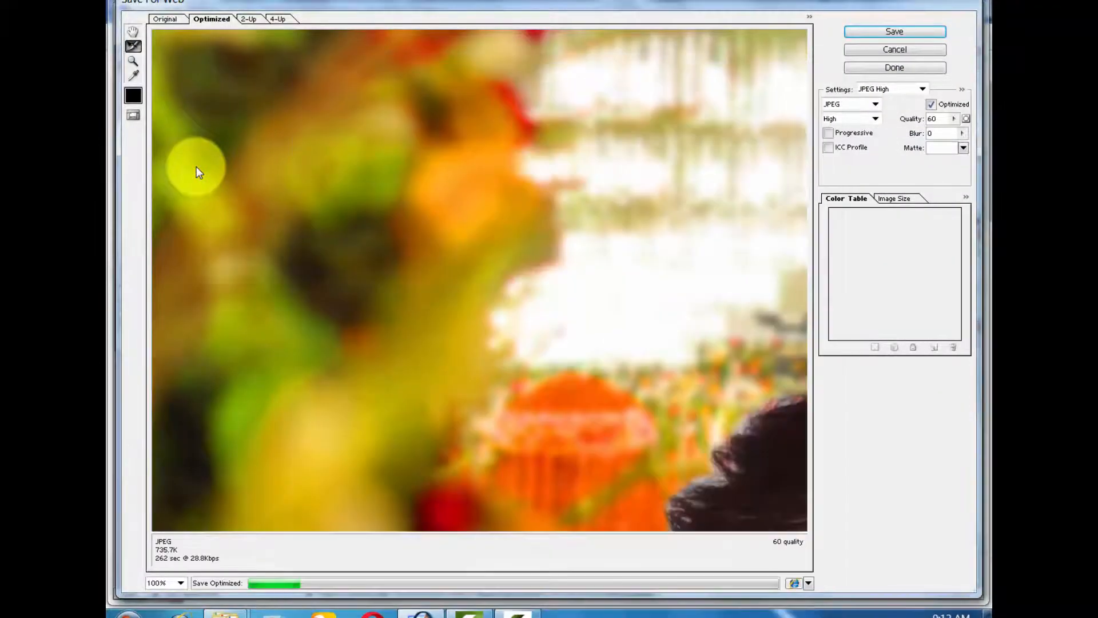